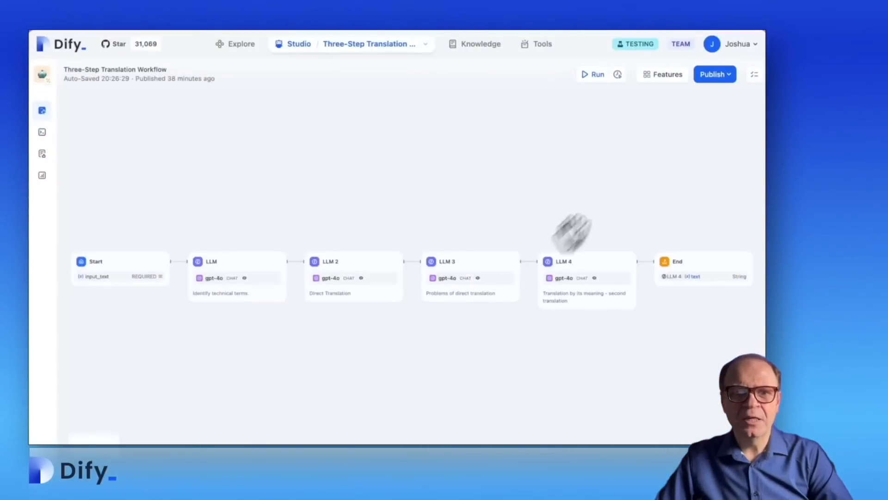
Configure the Three-Step Translation Workflow as a tool with the tool call name Translator.
left_click(710, 77)
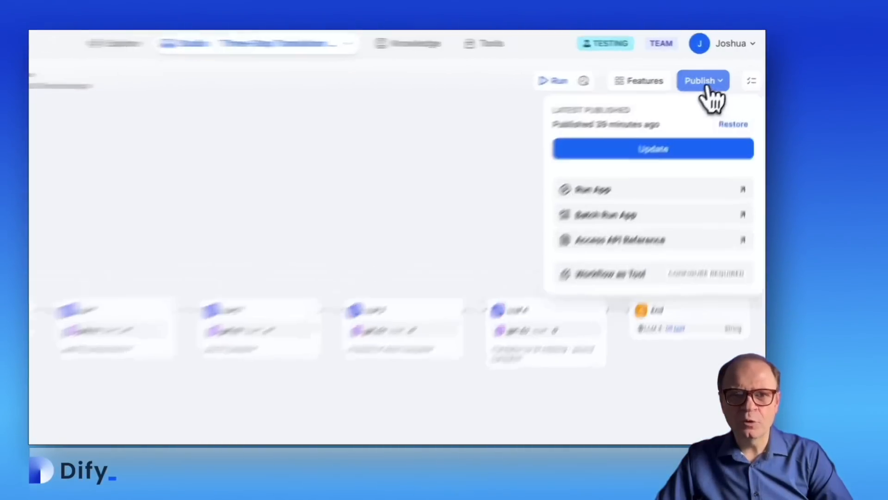
left_click(634, 274)
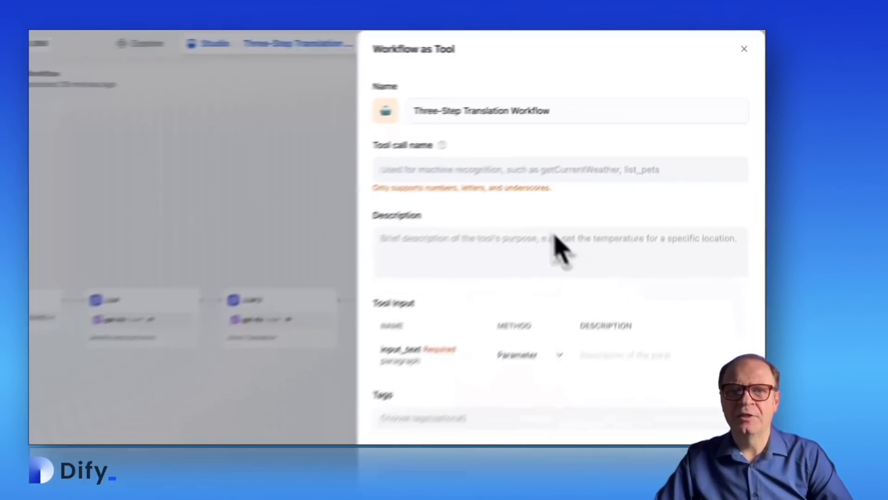
left_click(524, 176)
type("Translator")
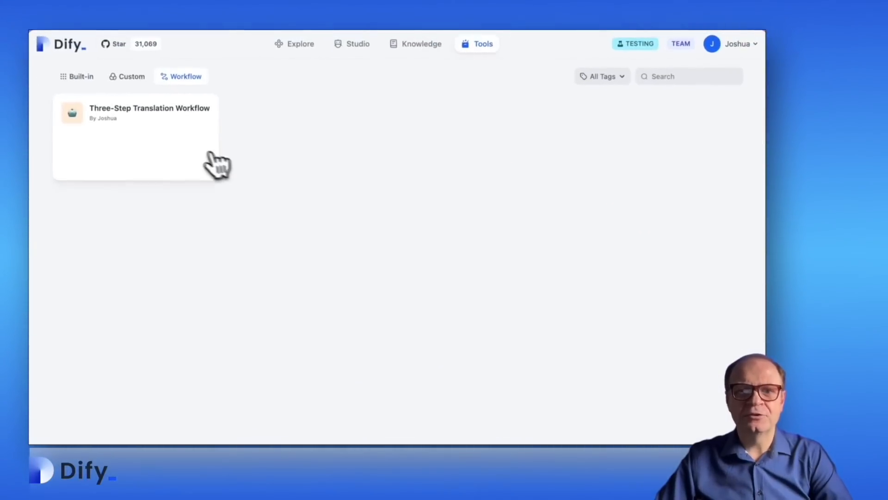
Open the test agent app in Studio and add the Three-Step Translation Workflow to its tools.
left_click(359, 44)
left_click(347, 132)
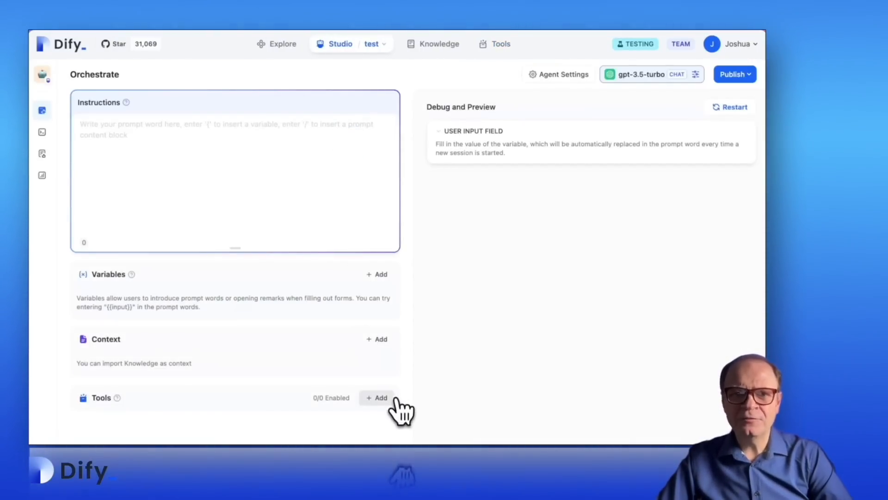
left_click(390, 399)
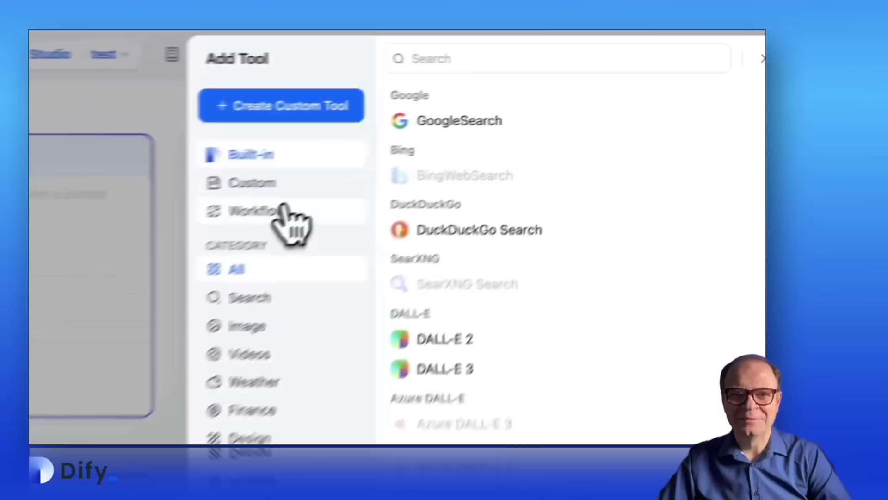
left_click(459, 134)
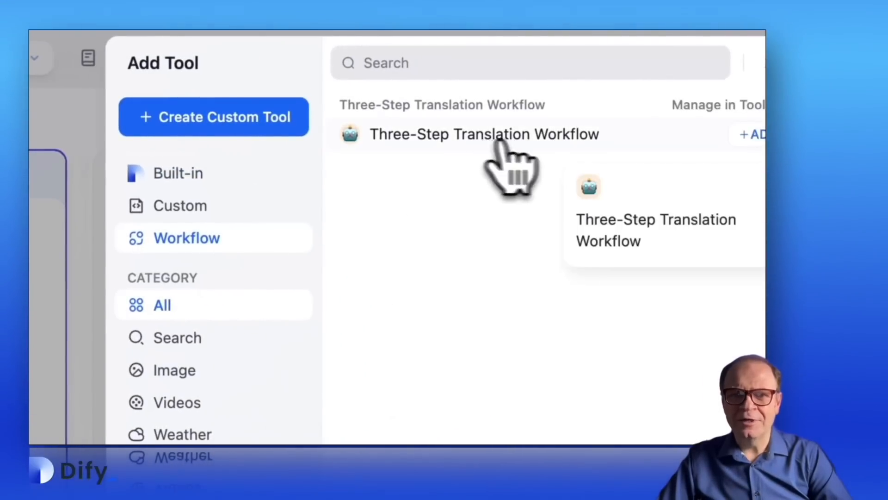
left_click(754, 134)
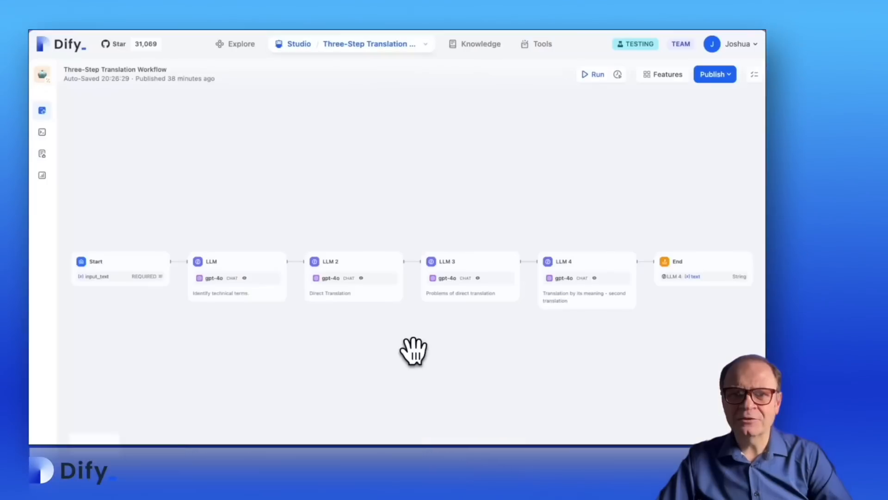
Open the Workflow as Tool settings of the translation workflow and enter Translator as the tool call name.
left_click(718, 74)
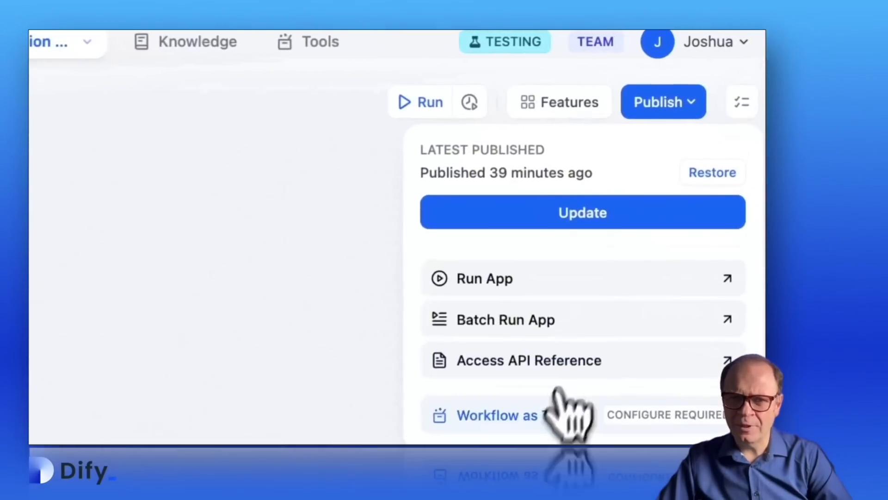
left_click(564, 399)
left_click(560, 157)
type("Translator")
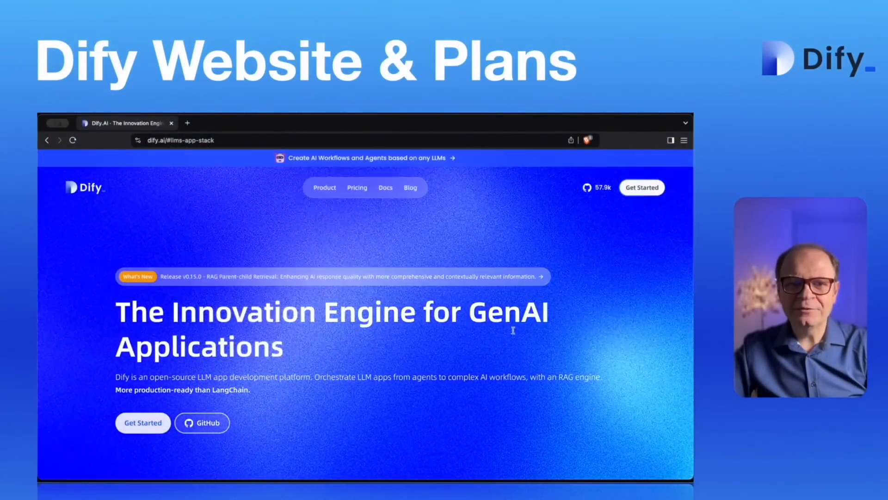
Examine the open-source stack cards and the Scalable Features for Business Growth section on the Dify home page.
scroll(534, 342, "down", 3)
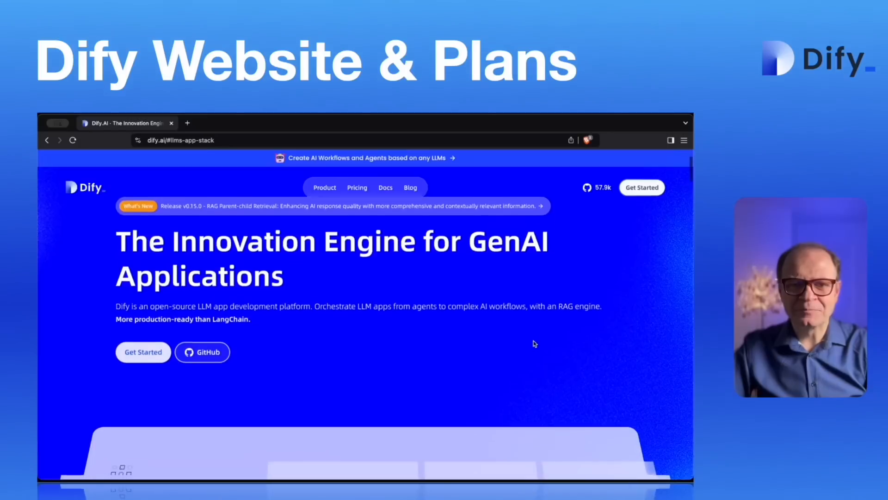
scroll(534, 342, "down", 5)
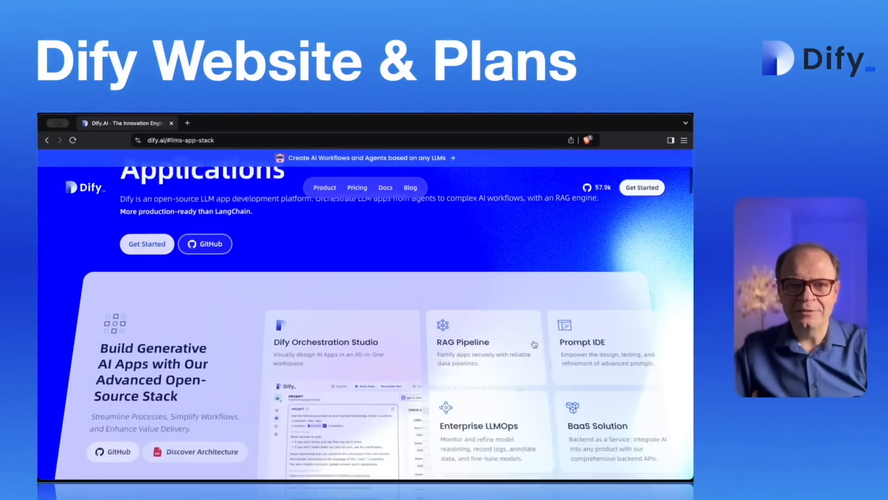
scroll(534, 343, "down", 2)
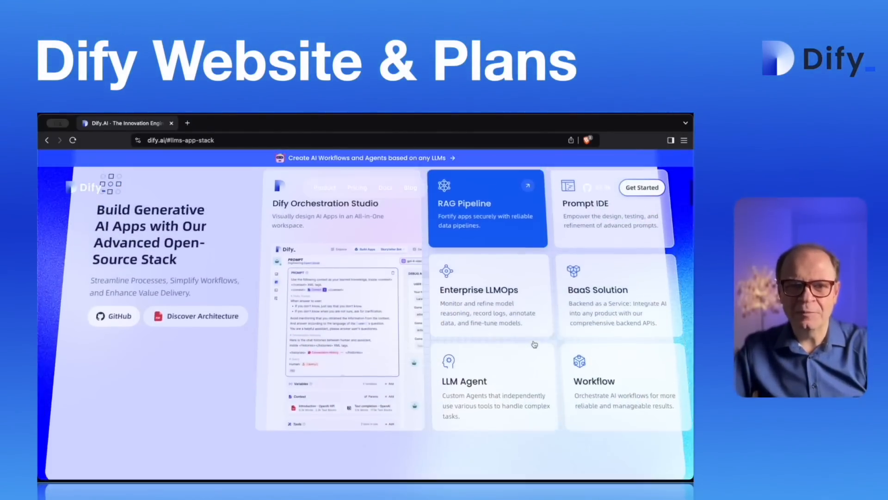
scroll(535, 343, "up", 1)
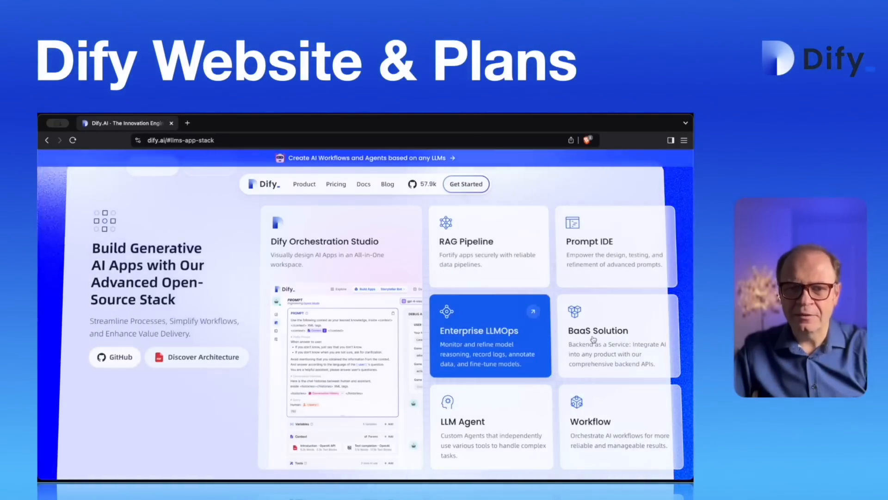
scroll(493, 372, "down", 3)
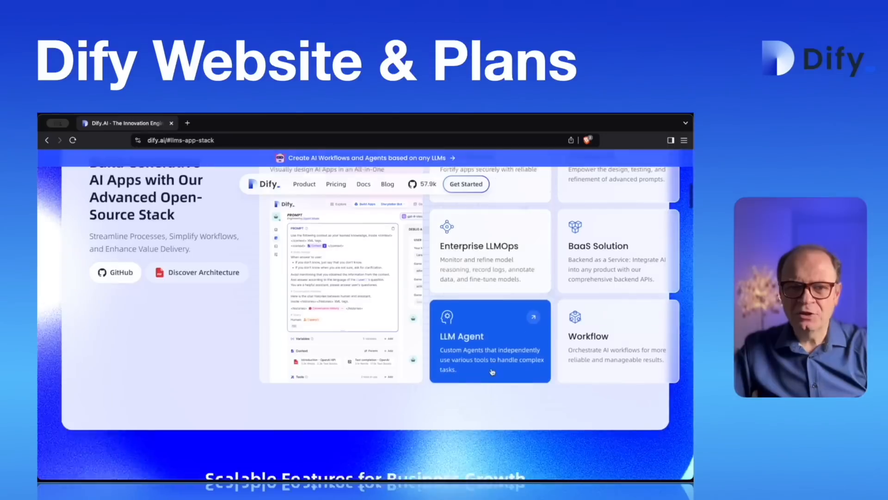
scroll(492, 372, "down", 5)
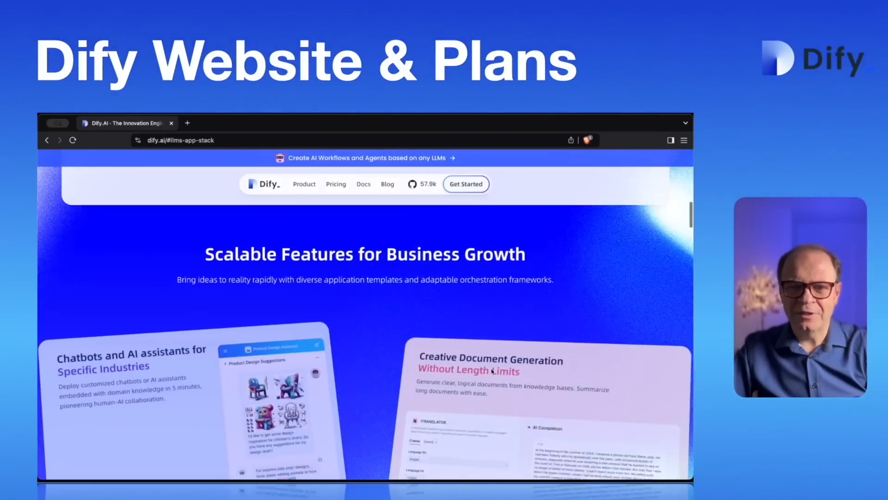
scroll(492, 372, "down", 3)
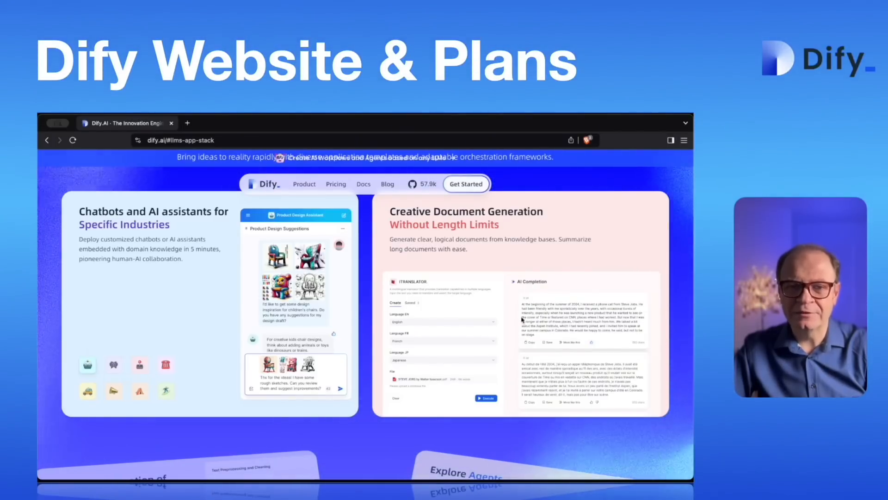
scroll(463, 311, "down", 3)
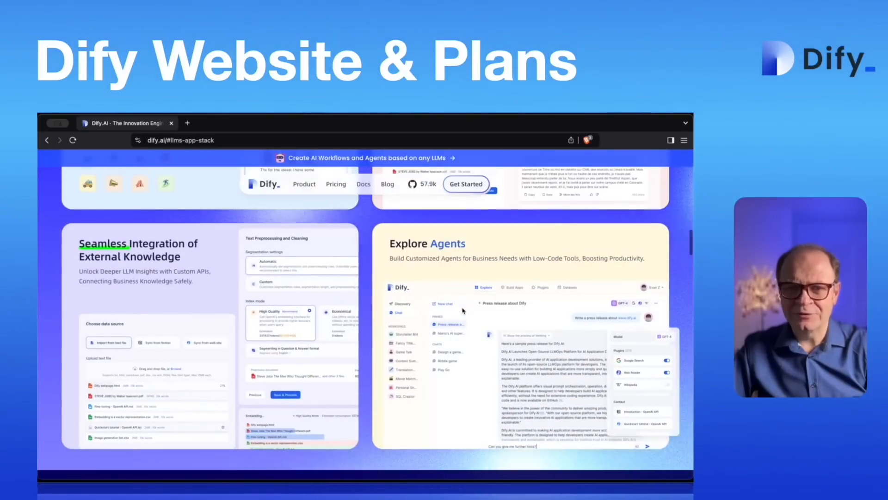
scroll(403, 331, "down", 5)
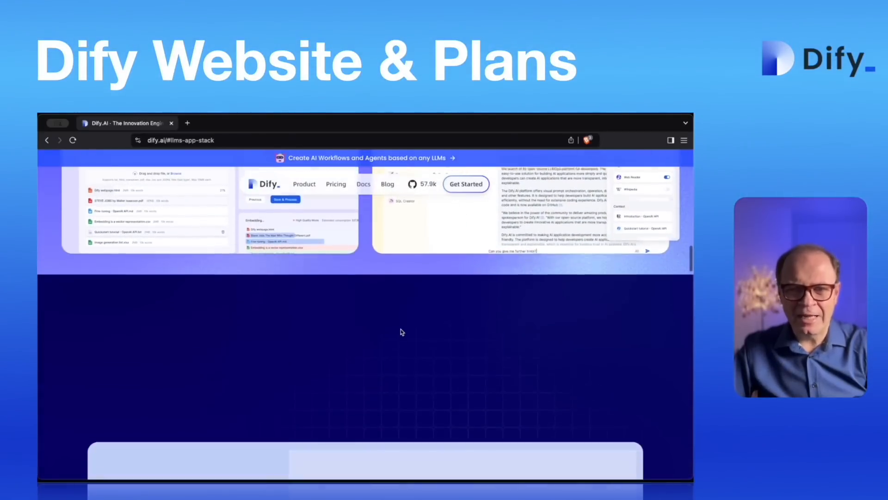
Examine the home page's sections on enterprise knowledge bases, LLMOps, end-to-end AI workflows, autonomous agents and supported LLMs.
scroll(402, 331, "down", 5)
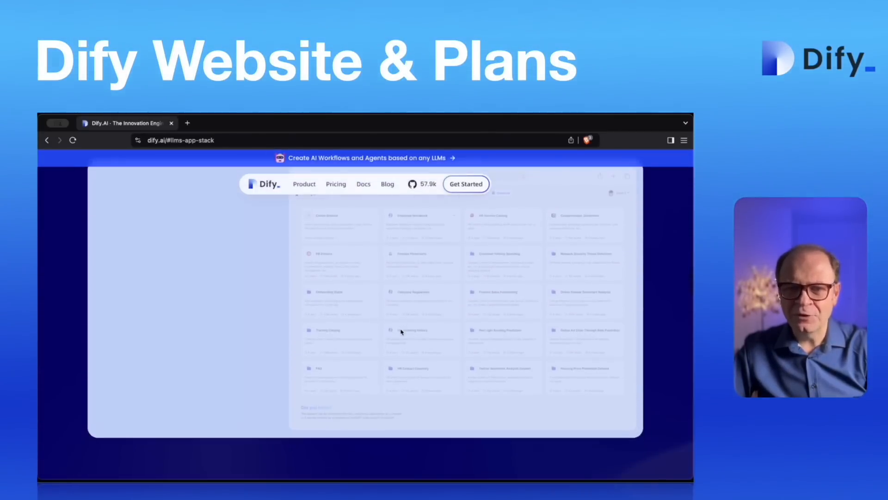
scroll(402, 331, "up", 1)
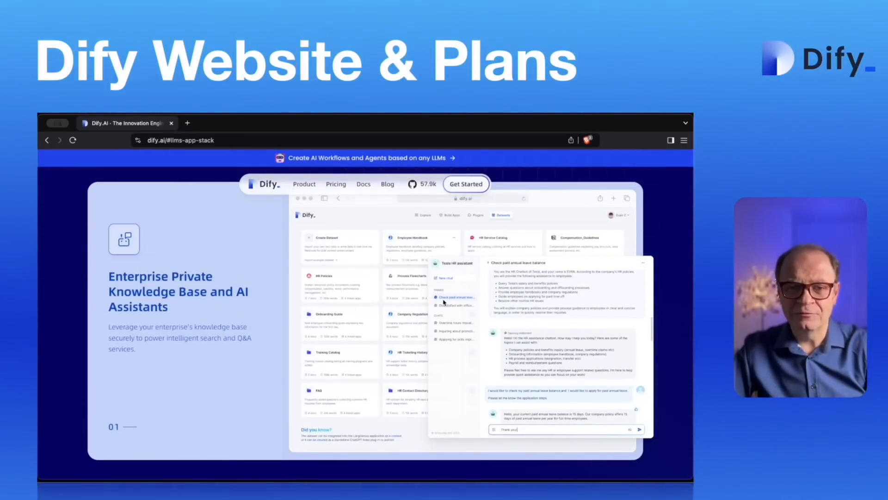
scroll(438, 301, "down", 5)
scroll(443, 302, "down", 3)
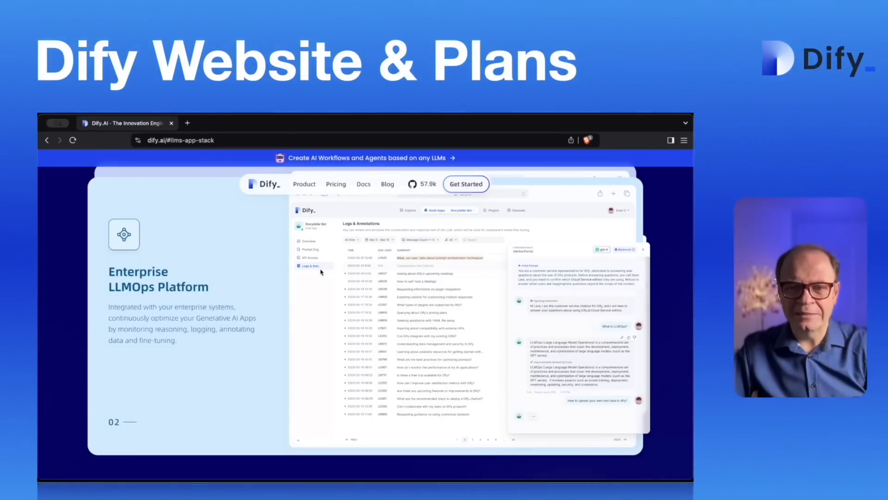
scroll(322, 272, "down", 5)
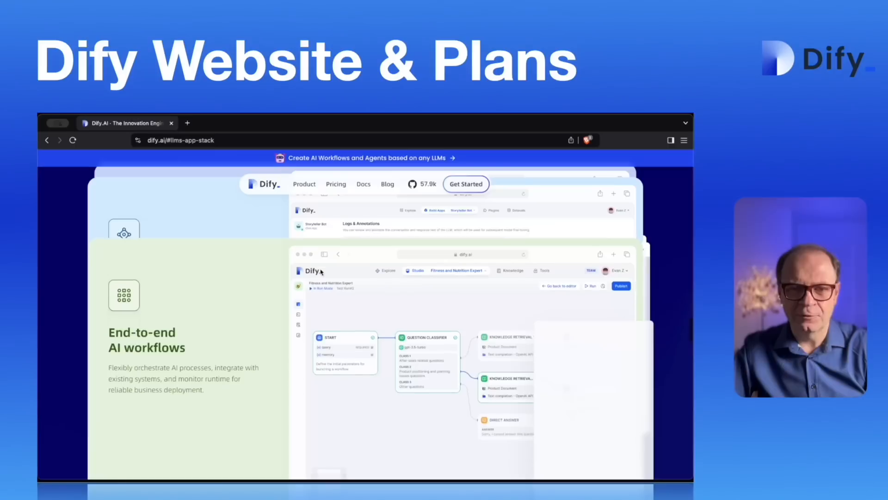
scroll(321, 272, "down", 3)
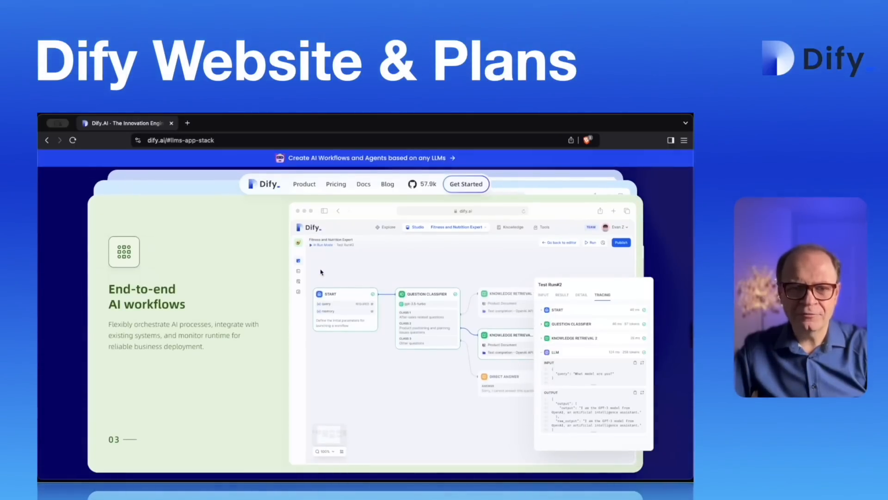
scroll(321, 272, "down", 5)
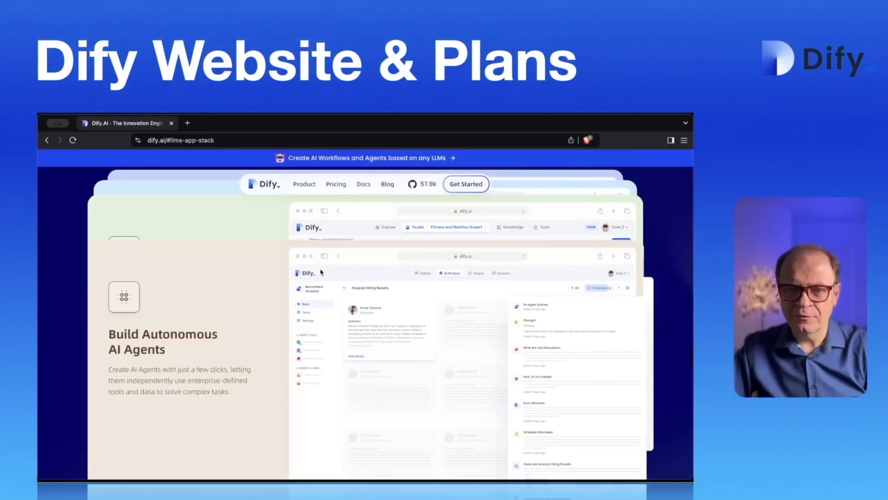
scroll(322, 272, "down", 5)
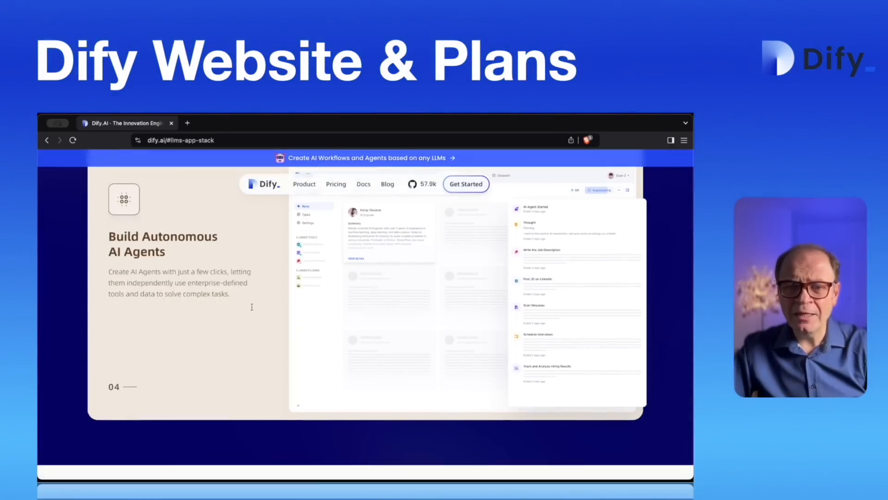
scroll(252, 306, "down", 5)
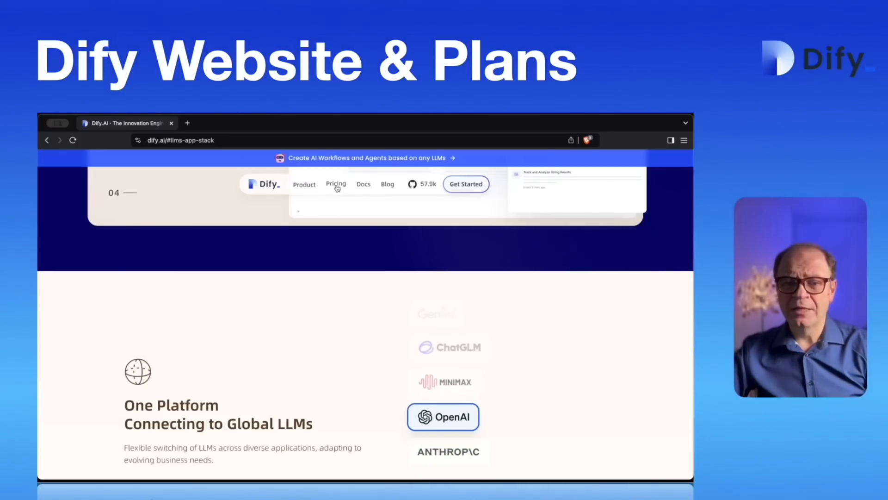
Open the Dify pricing page and compare the features of the Sandbox, Professional, Team and Enterprise plans.
left_click(337, 186)
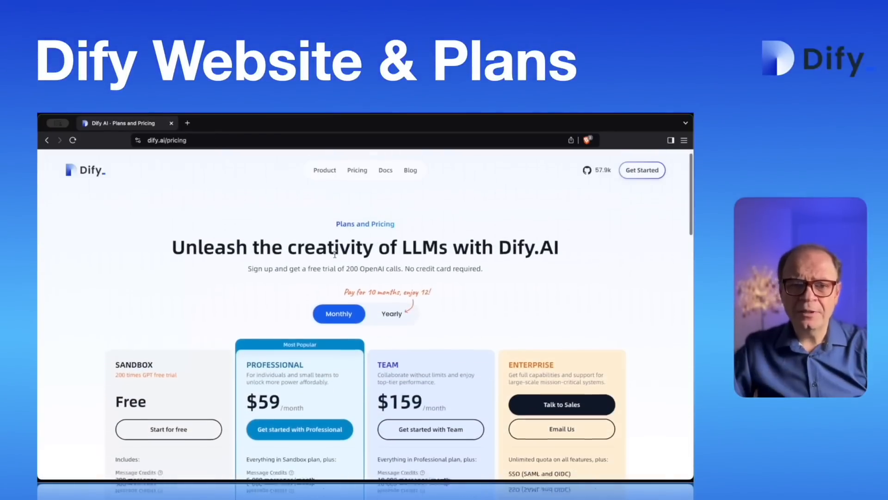
scroll(335, 254, "down", 3)
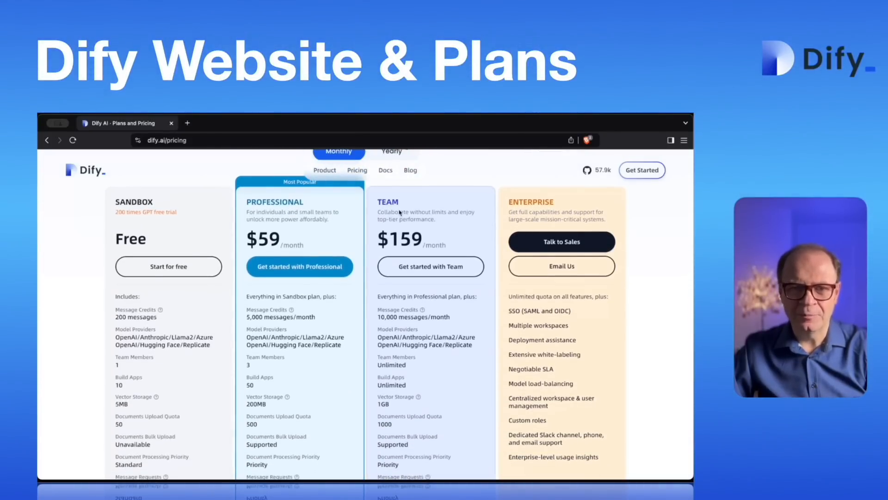
scroll(189, 356, "down", 2)
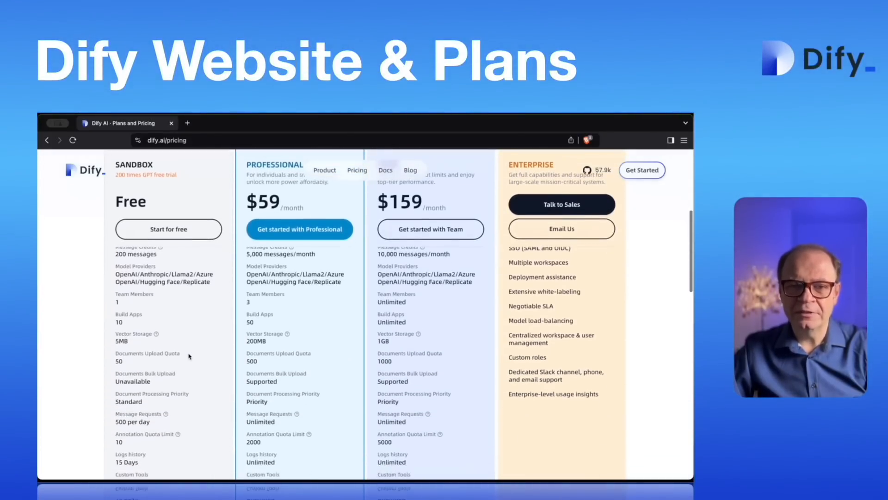
scroll(189, 356, "up", 1)
mouse_move(161, 276)
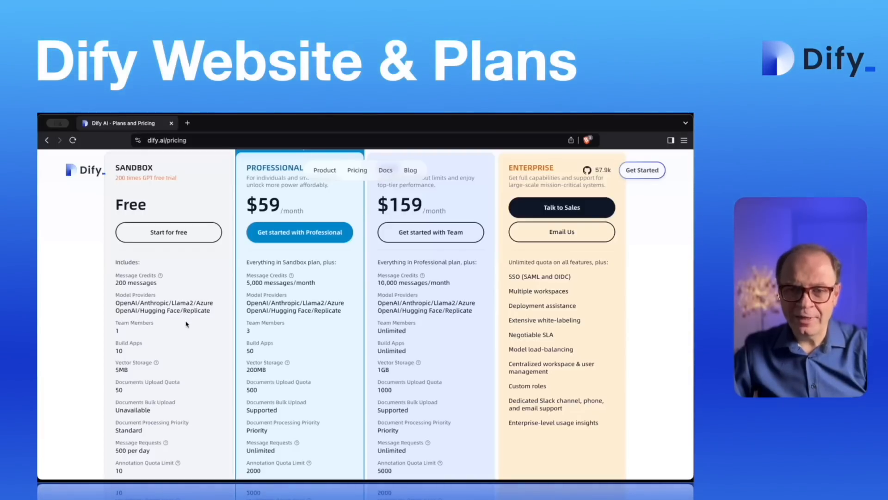
scroll(187, 324, "down", 5)
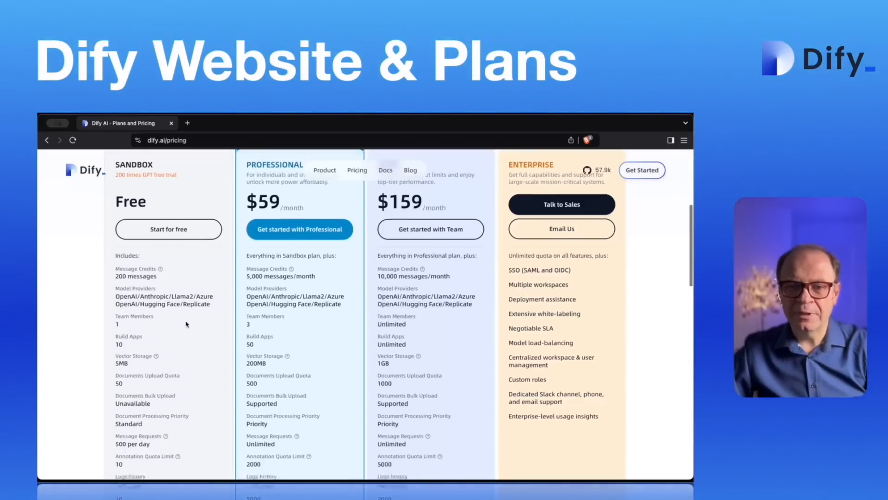
scroll(186, 324, "up", 4)
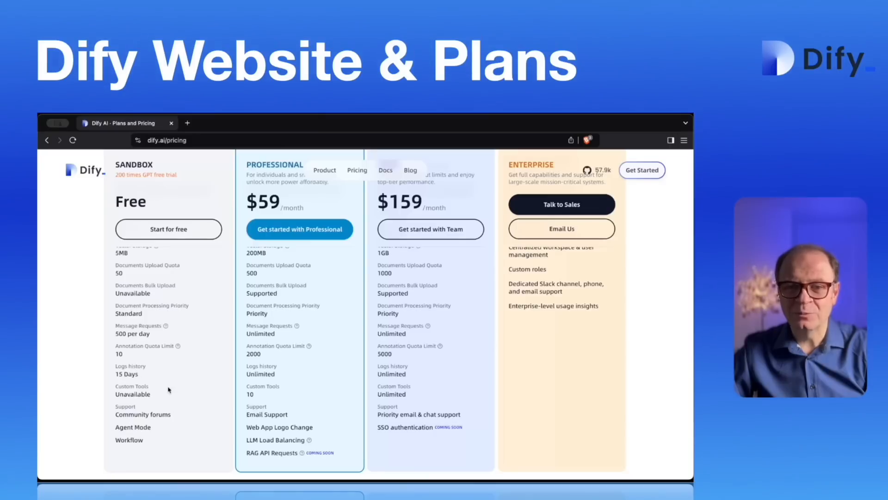
scroll(192, 366, "up", 10)
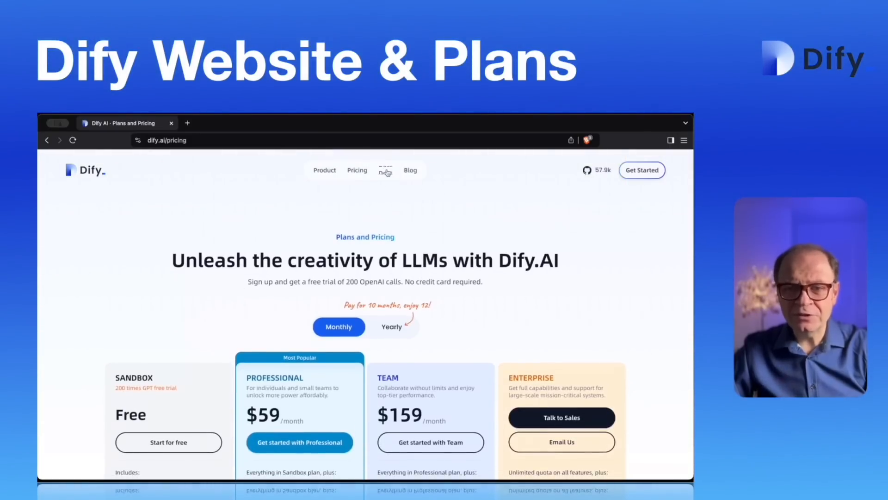
Open the Dify documentation and examine its navigation topics, from Getting Started and Guides through Workshop, Community, Plugins, Development and Learn More.
left_click(386, 171)
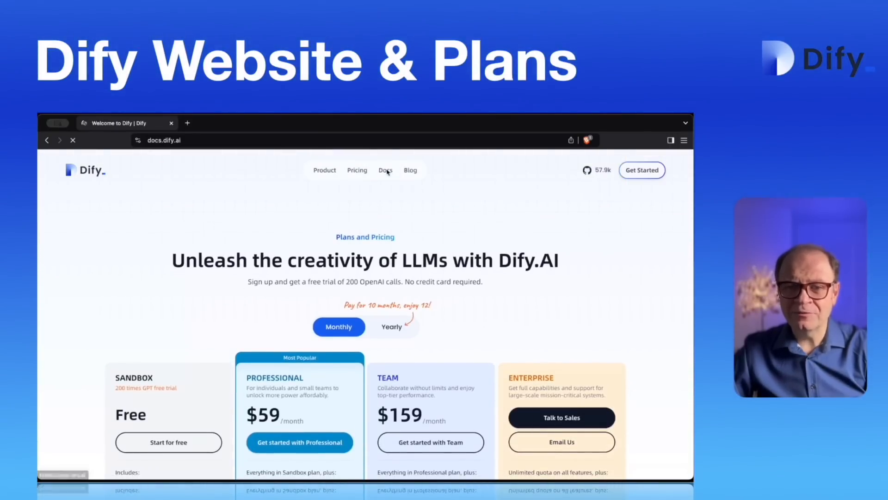
scroll(318, 296, "down", 10)
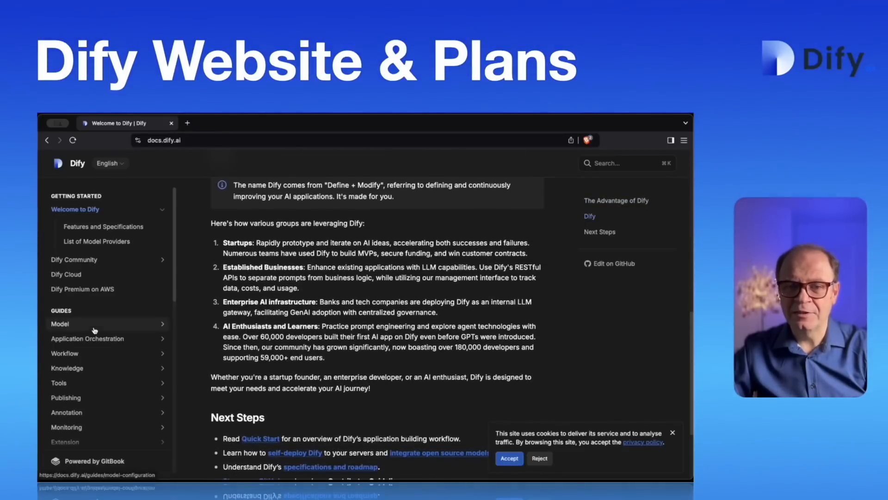
scroll(78, 324, "down", 2)
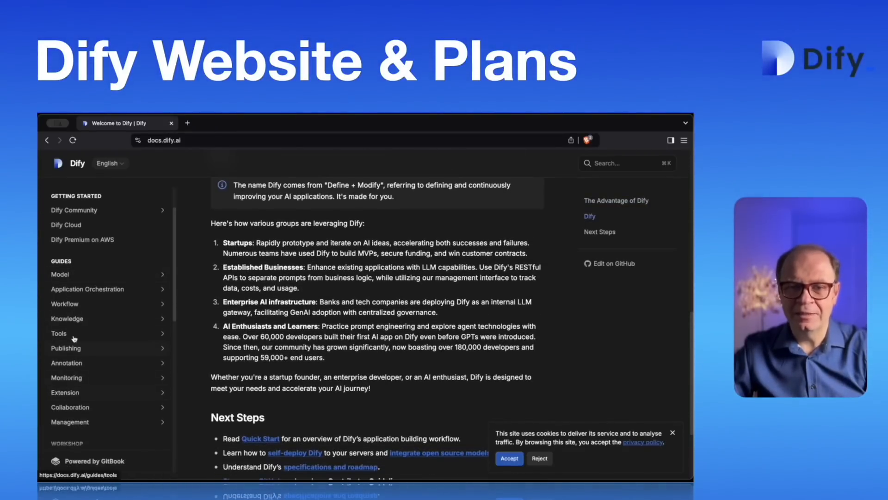
scroll(71, 380, "down", 3)
scroll(73, 384, "down", 2)
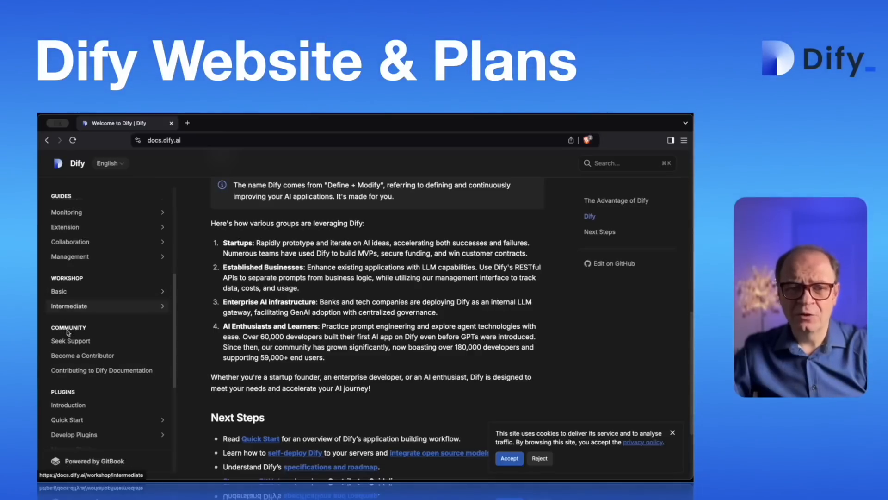
scroll(80, 389, "down", 1)
scroll(79, 389, "down", 7)
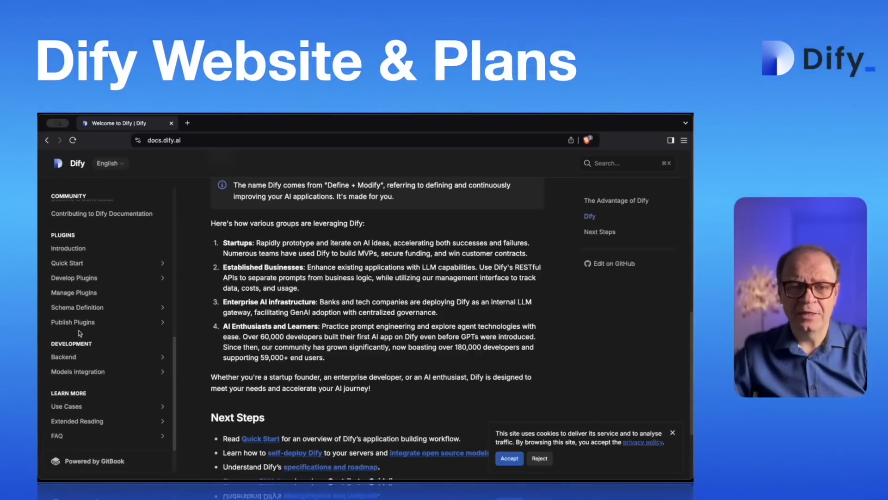
scroll(85, 350, "down", 1)
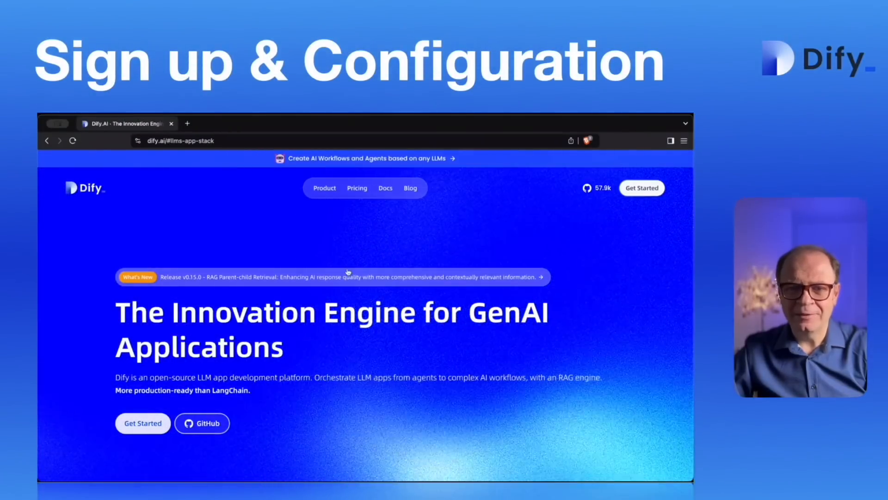
Get started from the Dify home page and sign in with GitHub.
left_click(646, 190)
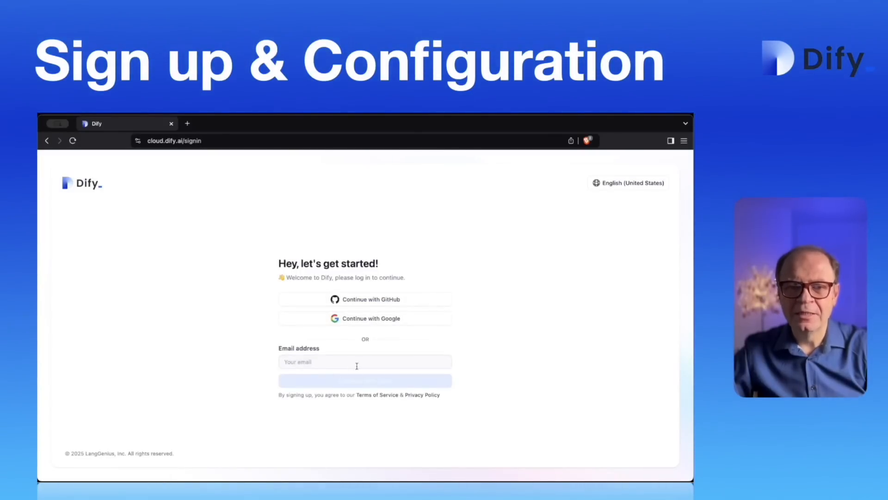
left_click(370, 301)
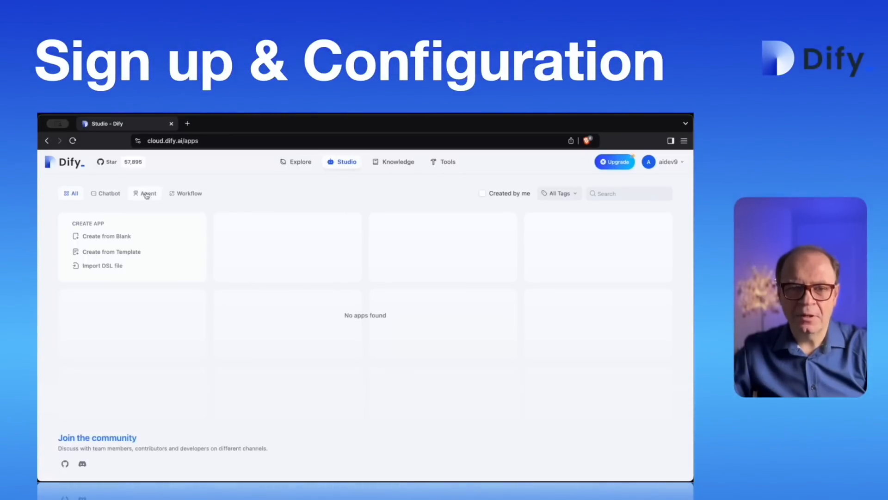
View the app creation options for starting from blank and from a template, closing each without creating an app.
left_click(120, 236)
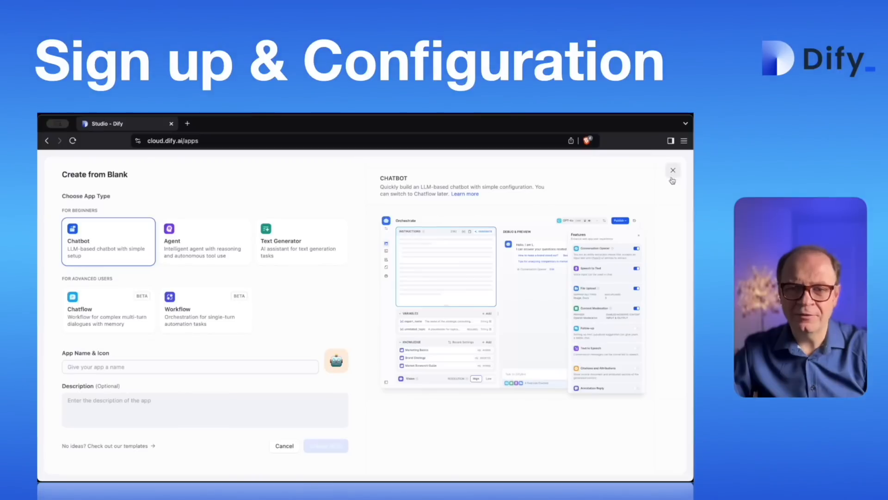
left_click(672, 172)
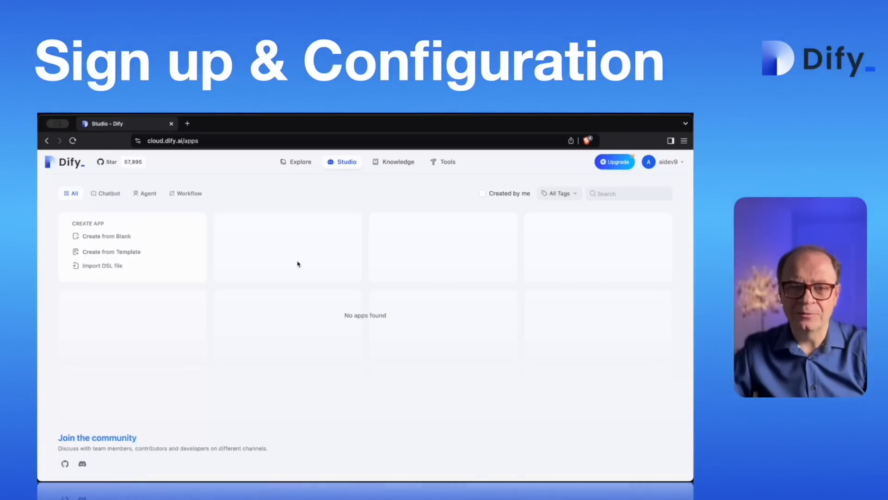
left_click(117, 256)
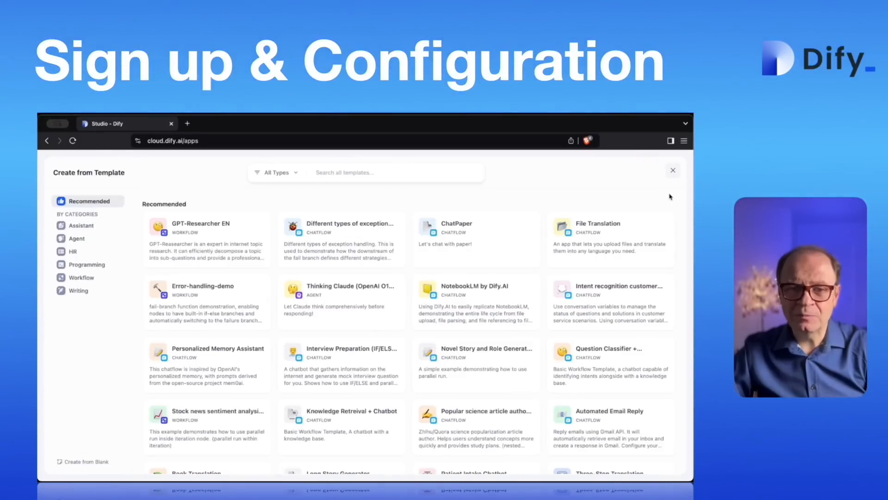
left_click(671, 173)
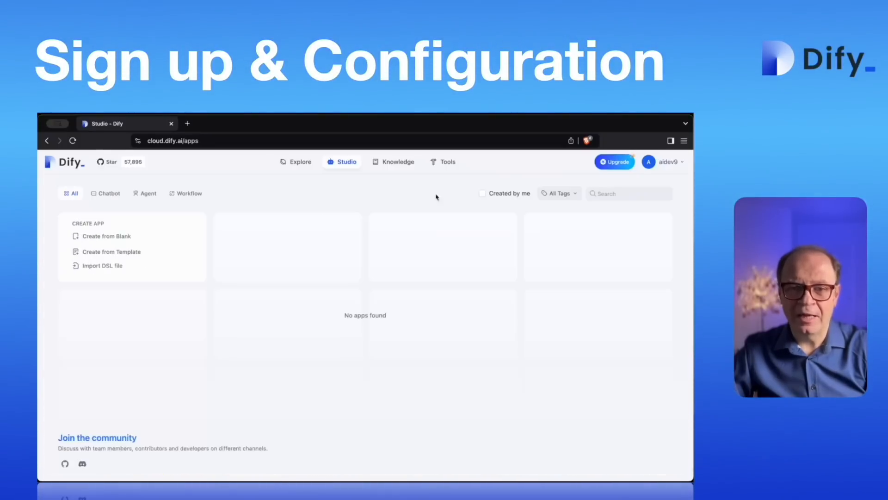
Explore Dify's ready-made template apps across the Agent, Assistant, HR and Writing categories.
left_click(302, 162)
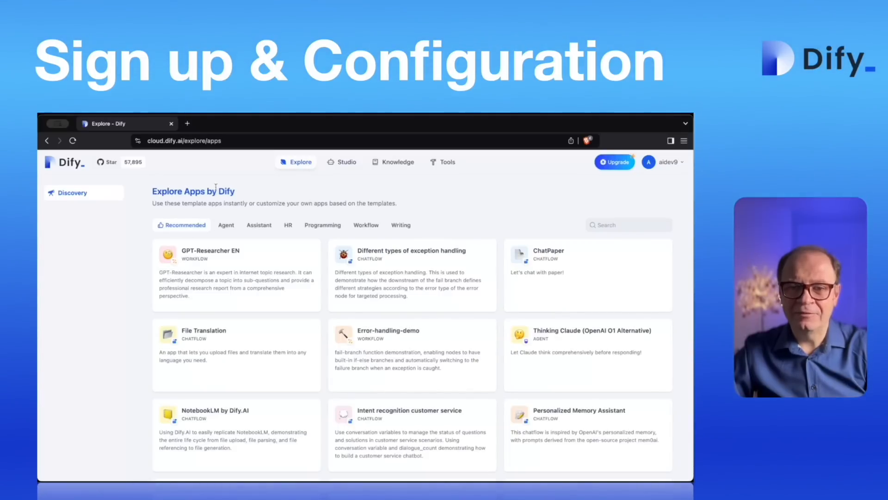
left_click(226, 225)
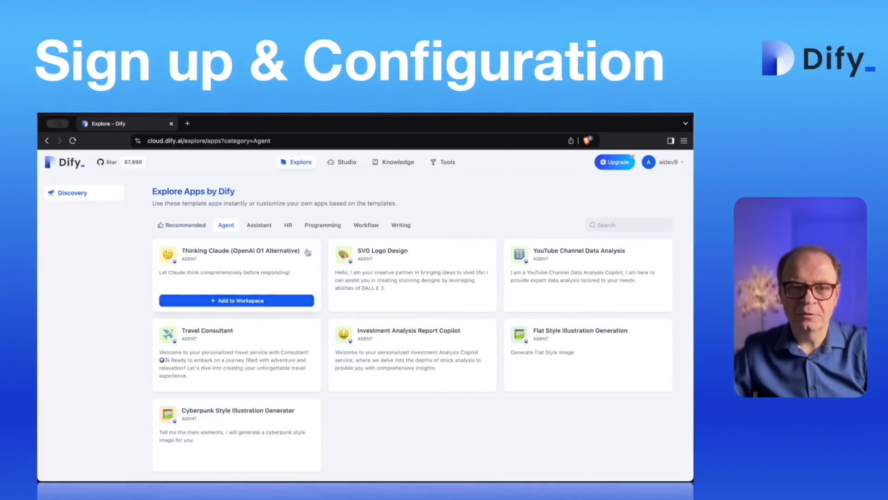
left_click(259, 225)
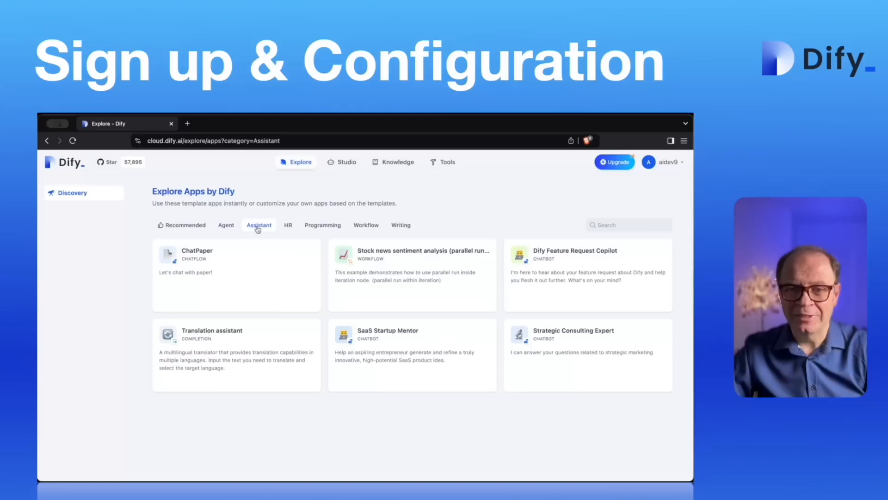
left_click(286, 225)
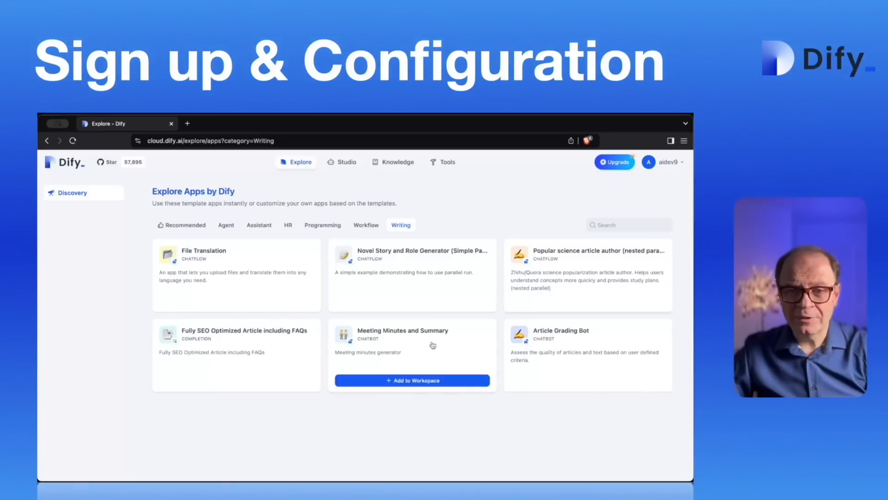
Visit the Studio and Knowledge pages, and browse the list of built-in tools.
left_click(348, 163)
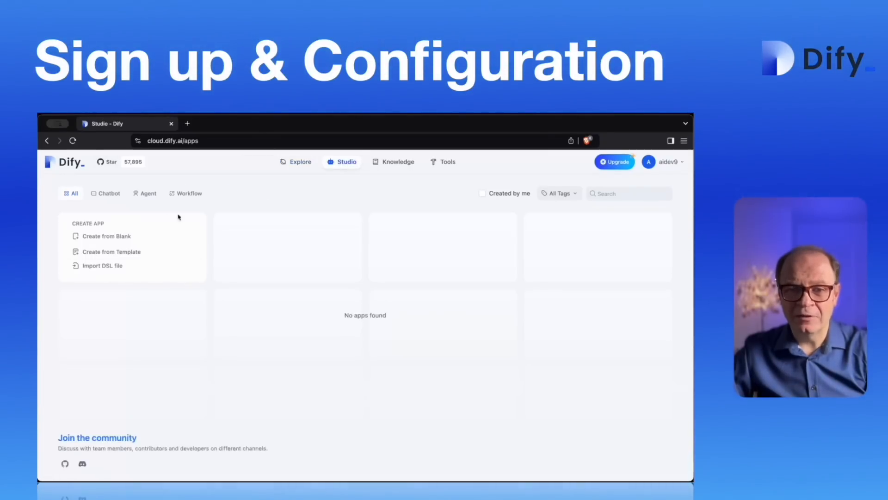
left_click(394, 168)
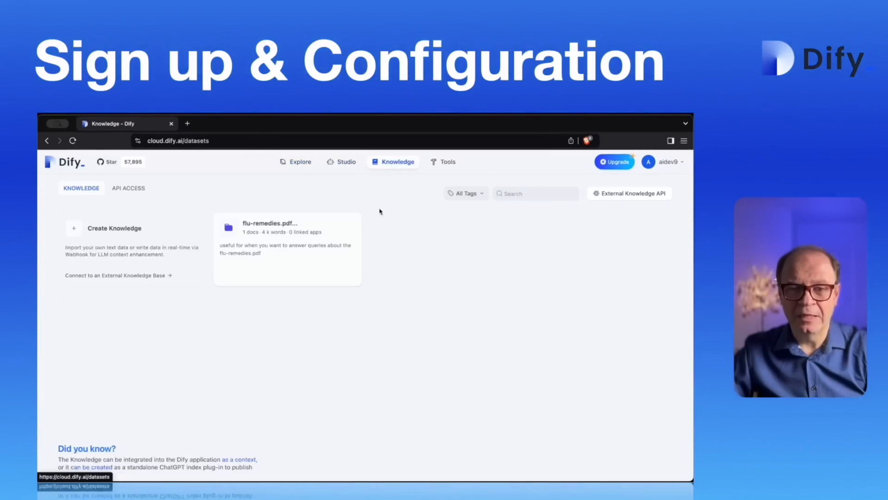
left_click(451, 166)
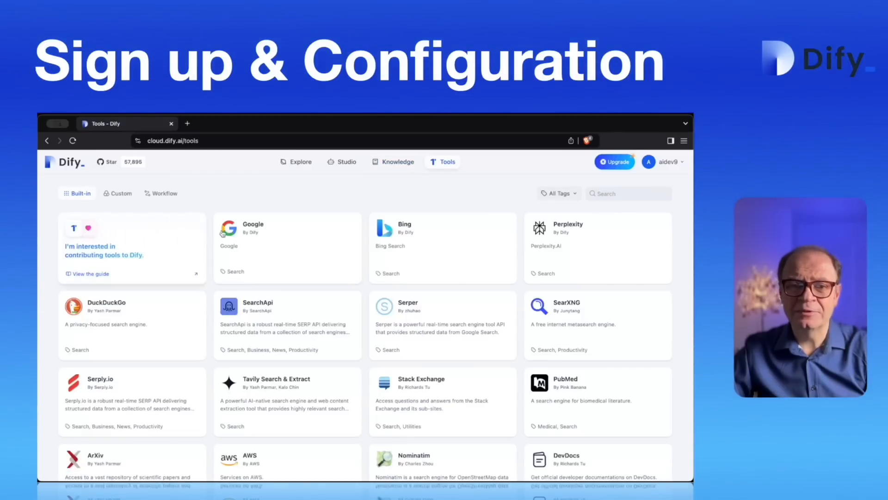
scroll(391, 261, "down", 5)
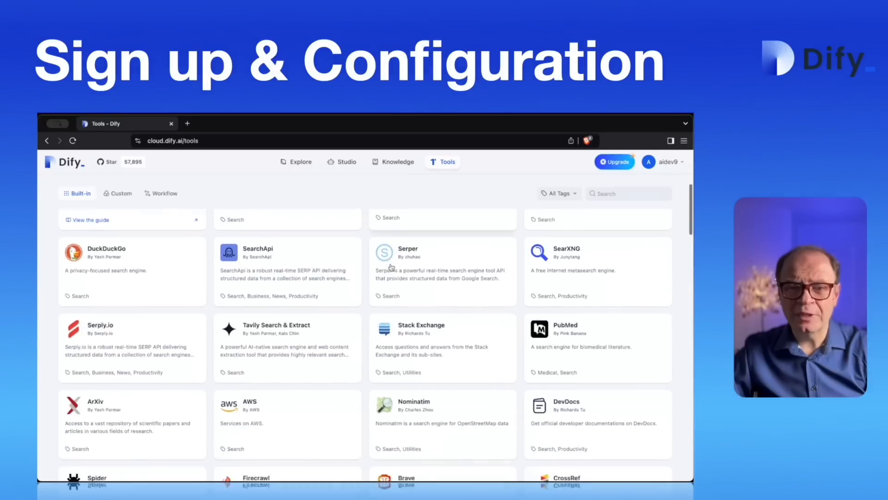
scroll(391, 267, "down", 12)
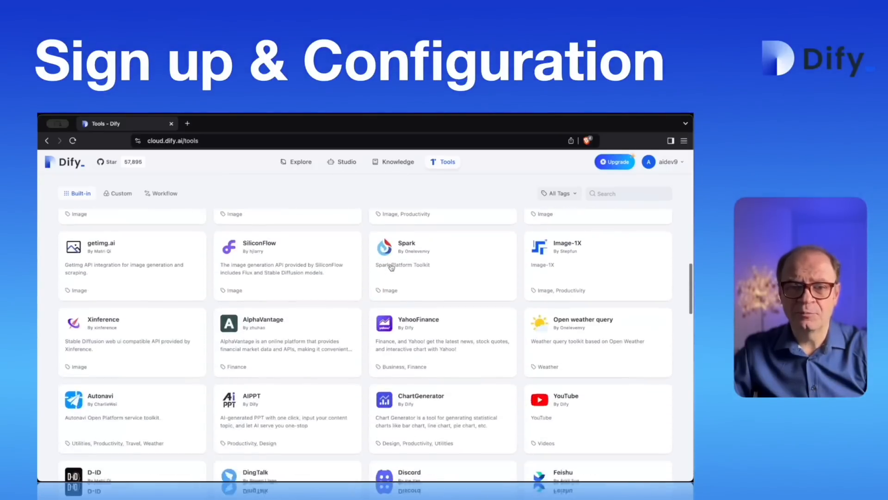
scroll(391, 267, "down", 16)
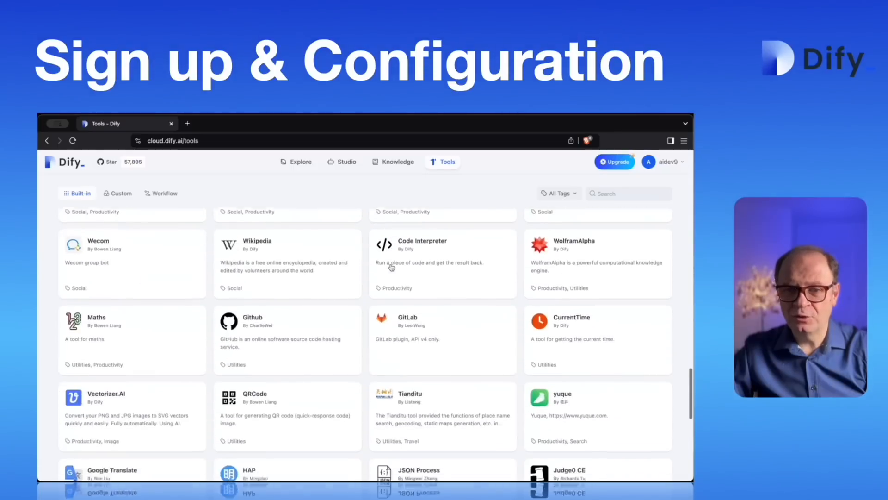
scroll(391, 267, "up", 20)
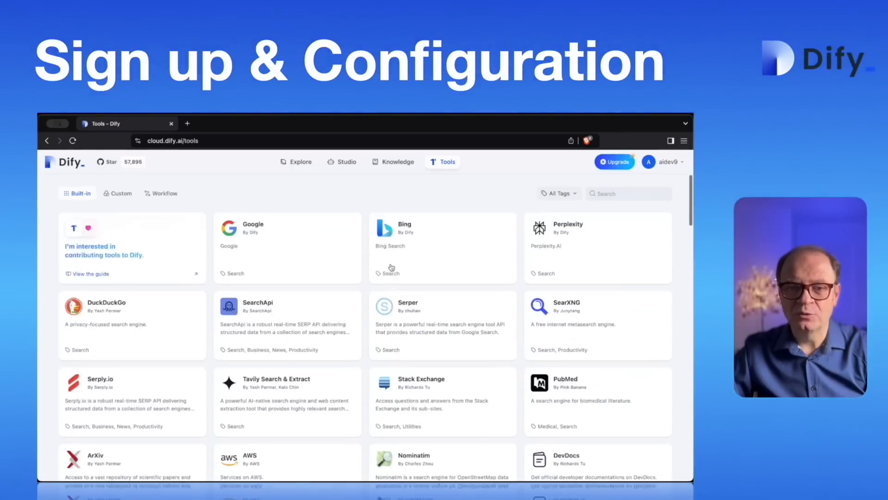
Search the built-in tools for brave and open the Brave tool's details.
left_click(632, 194)
type("brave")
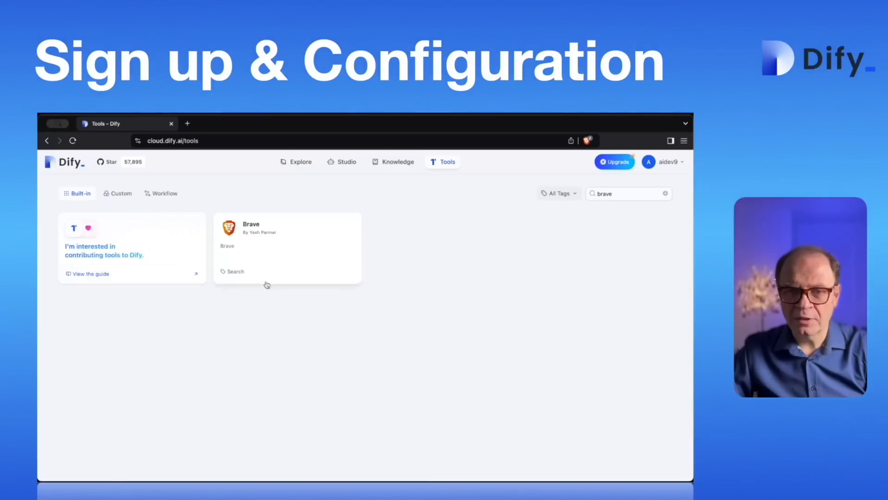
left_click(284, 243)
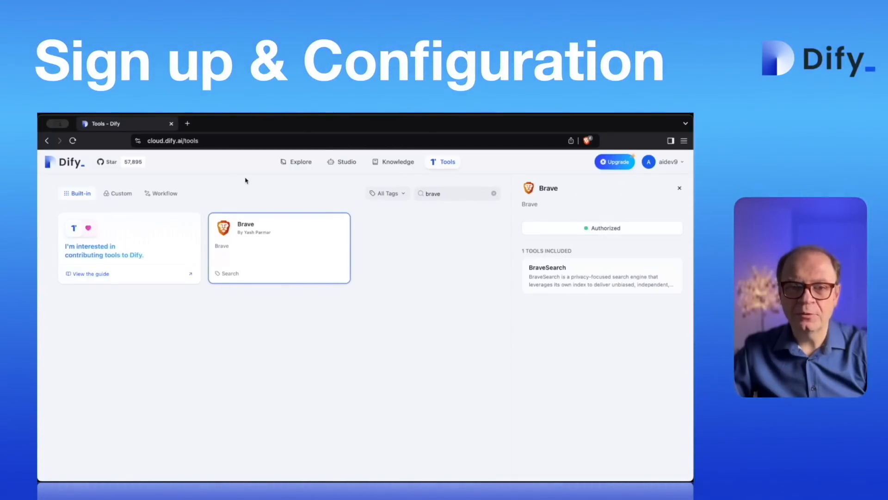
Return to the Studio and open the Model Provider section of the workspace settings.
left_click(68, 163)
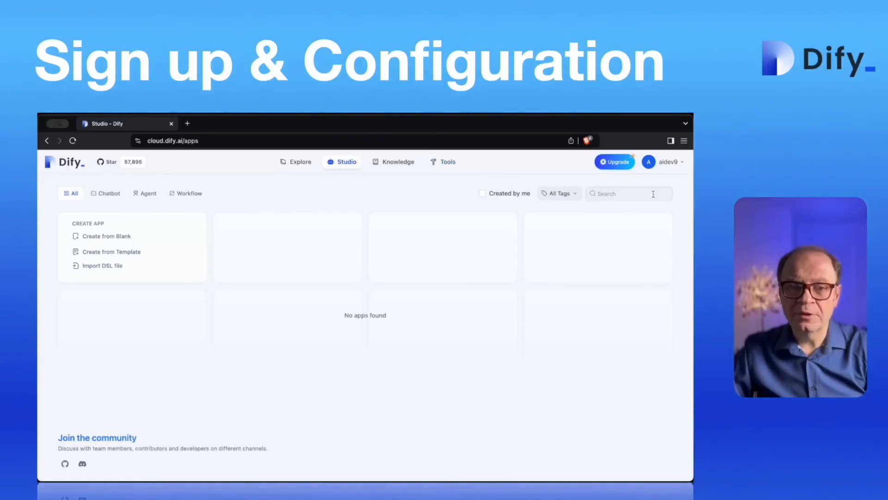
left_click(670, 164)
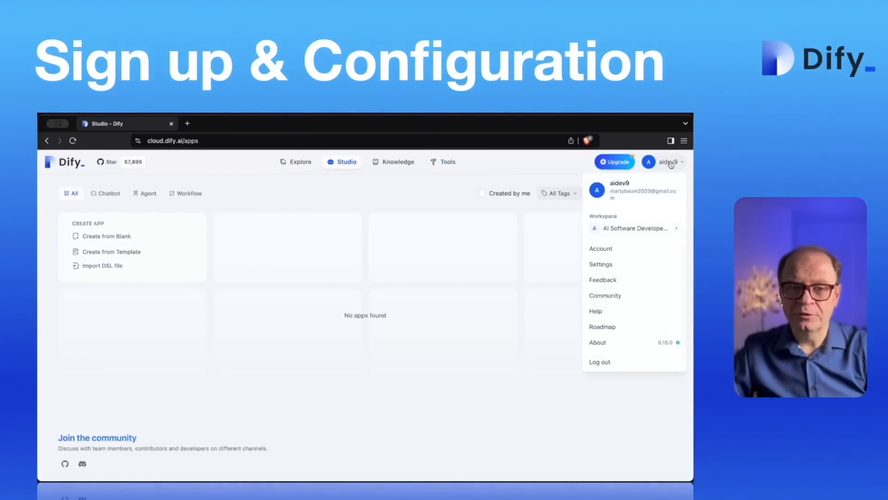
left_click(601, 271)
left_click(189, 233)
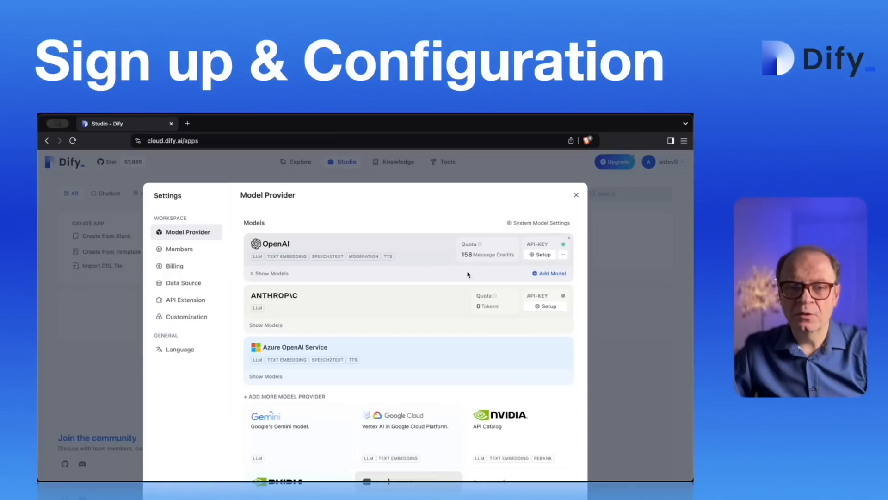
Check the OpenAI quota note and view the OpenAI and Anthropic API key setup forms, cancelling both.
mouse_move(481, 247)
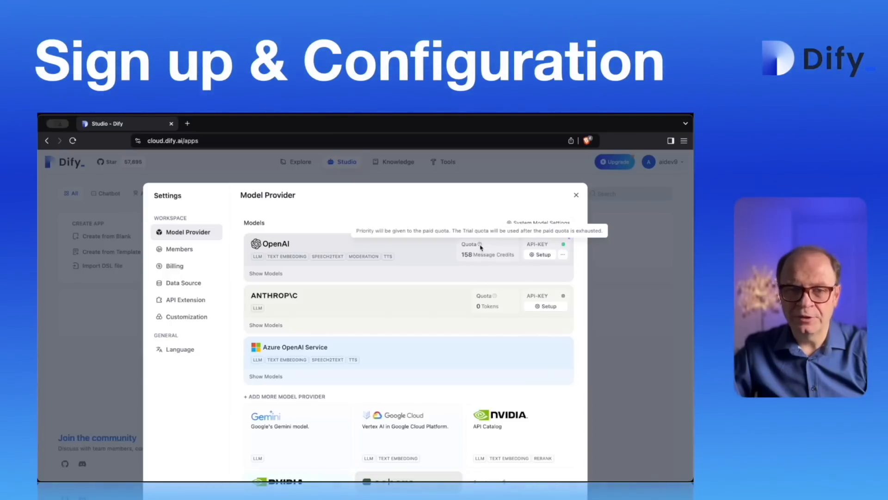
left_click(541, 254)
left_click(442, 387)
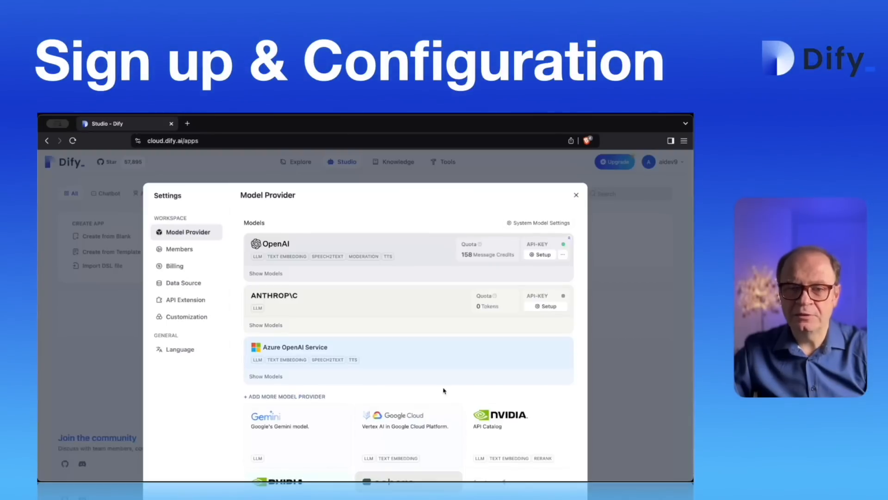
scroll(443, 391, "down", 1)
left_click(546, 277)
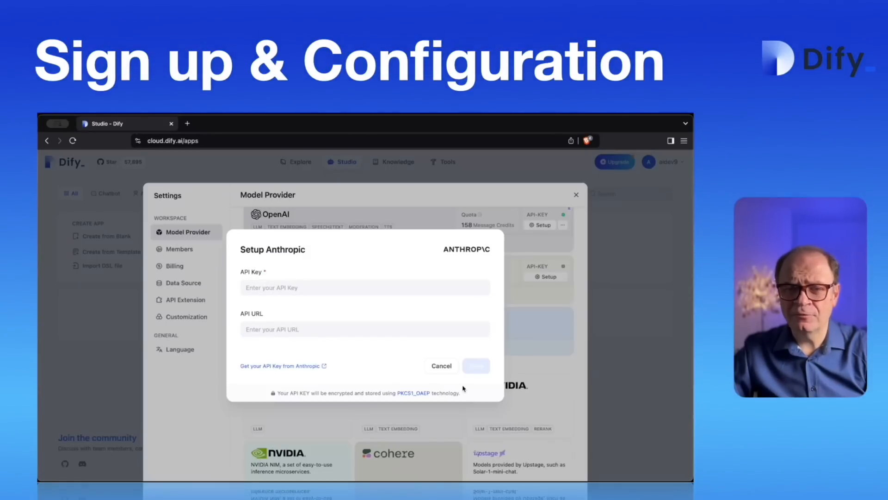
left_click(441, 366)
Examine the models listed under Azure OpenAI Service, collapse the list, and look over the additional model providers.
scroll(363, 278, "down", 3)
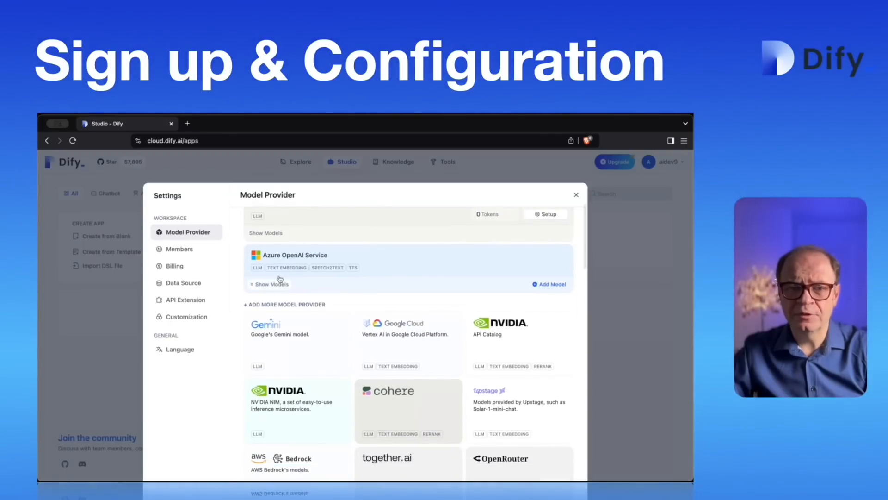
left_click(280, 280)
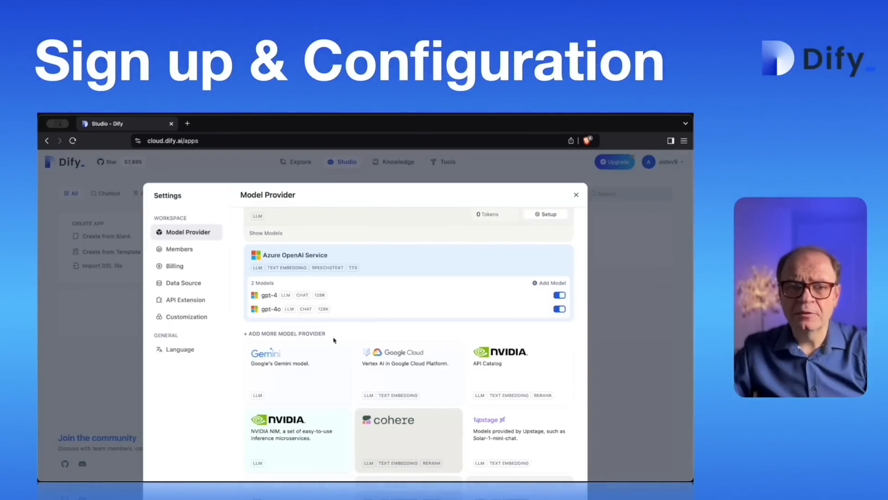
left_click(271, 284)
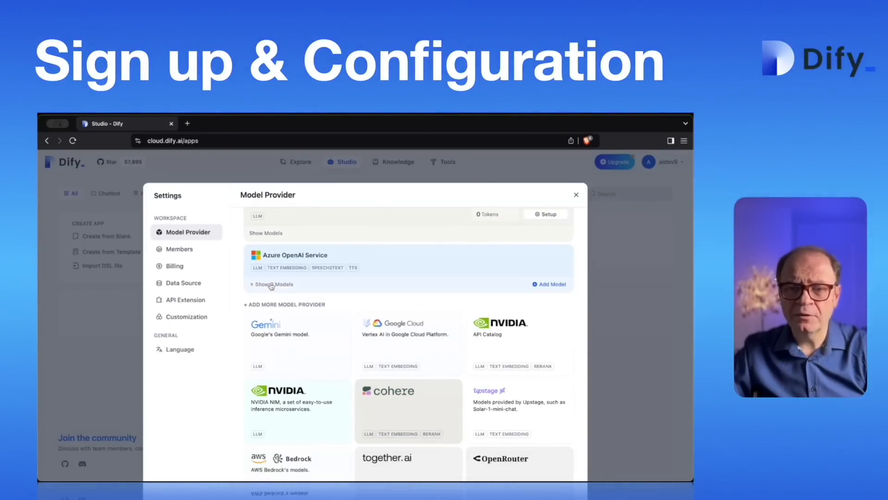
scroll(398, 301, "down", 2)
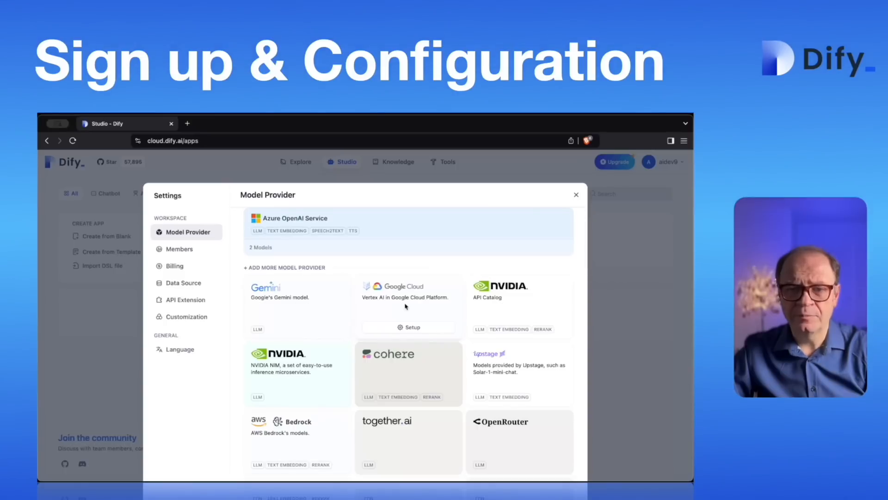
View the Cohere API key setup form among the additional model providers and cancel it.
scroll(542, 312, "down", 5)
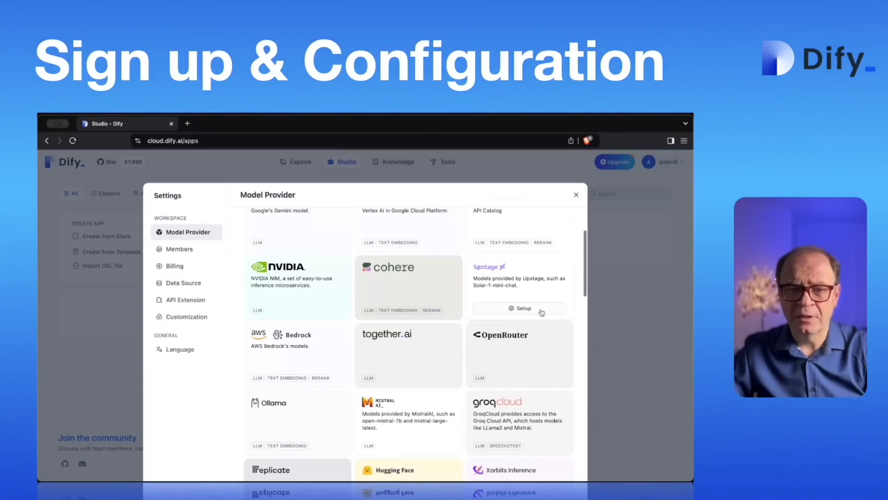
left_click(387, 309)
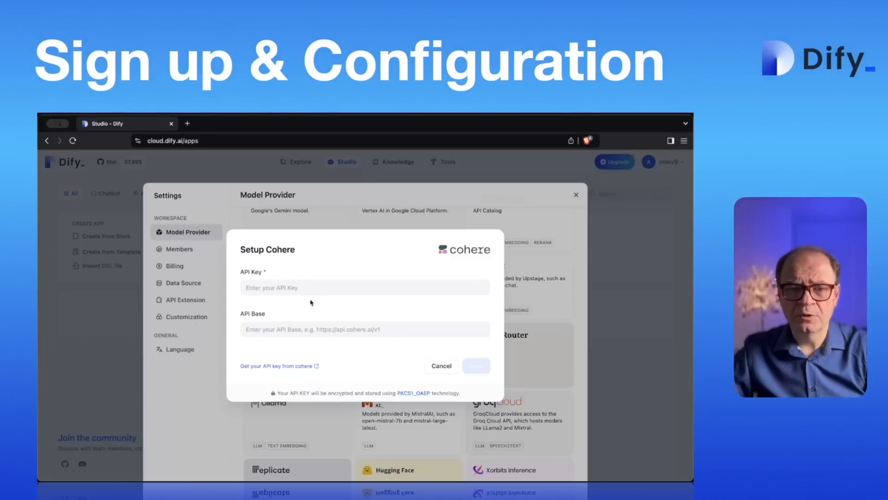
left_click(441, 366)
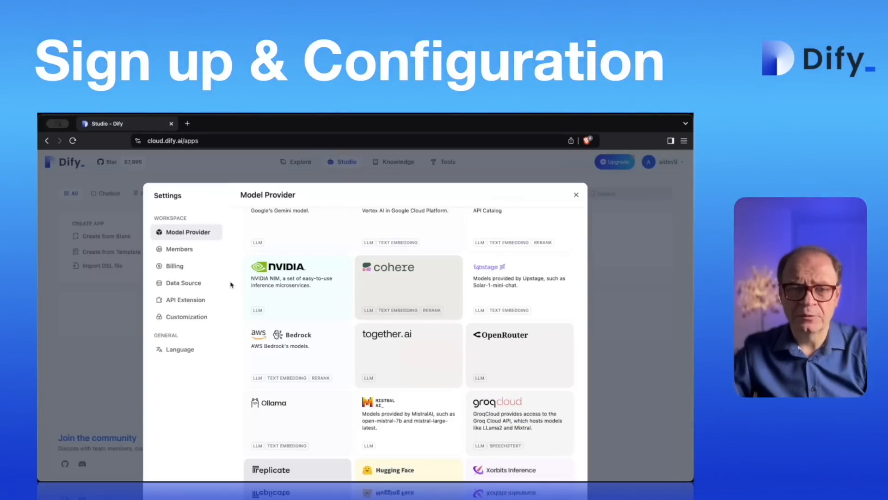
Review the plan quotas in the Billing settings and open the Data Source settings.
left_click(177, 271)
mouse_move(306, 325)
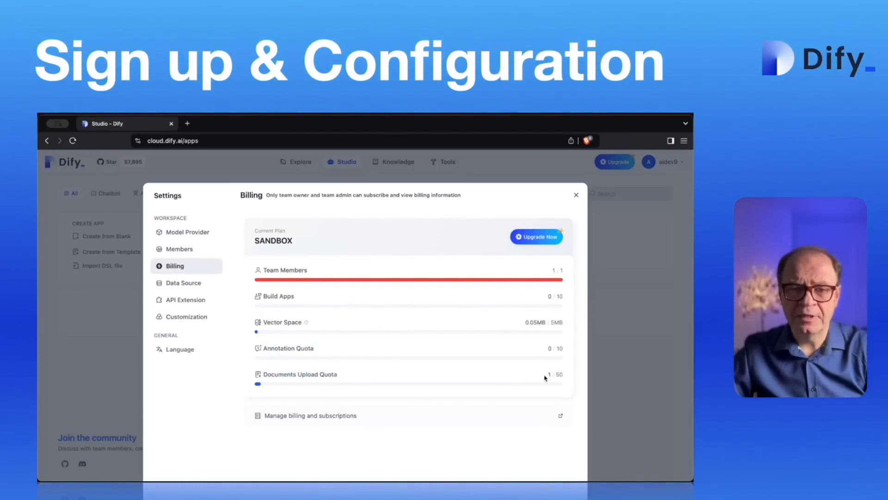
left_click(194, 283)
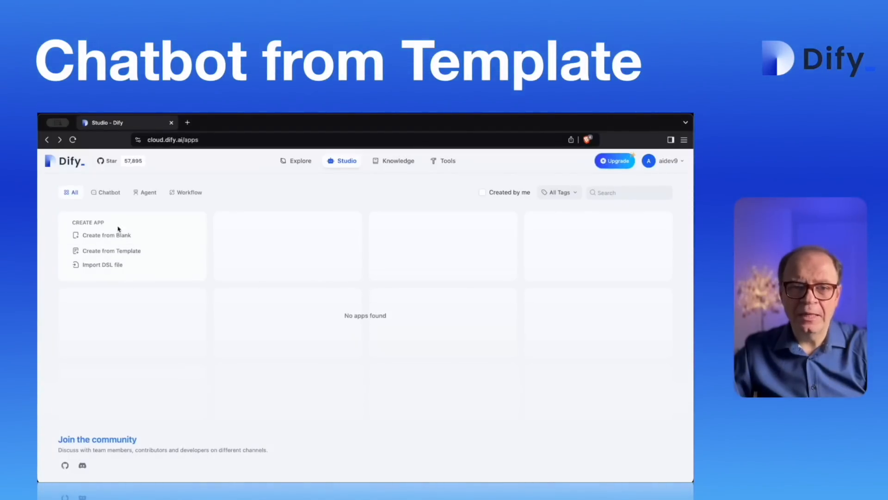
Start creating an app from a template and look through the recommended templates.
left_click(111, 251)
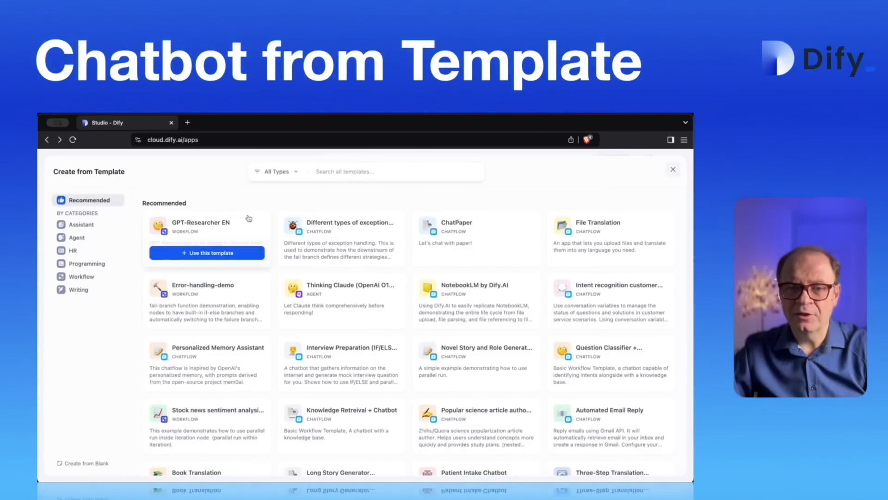
scroll(247, 316, "down", 10)
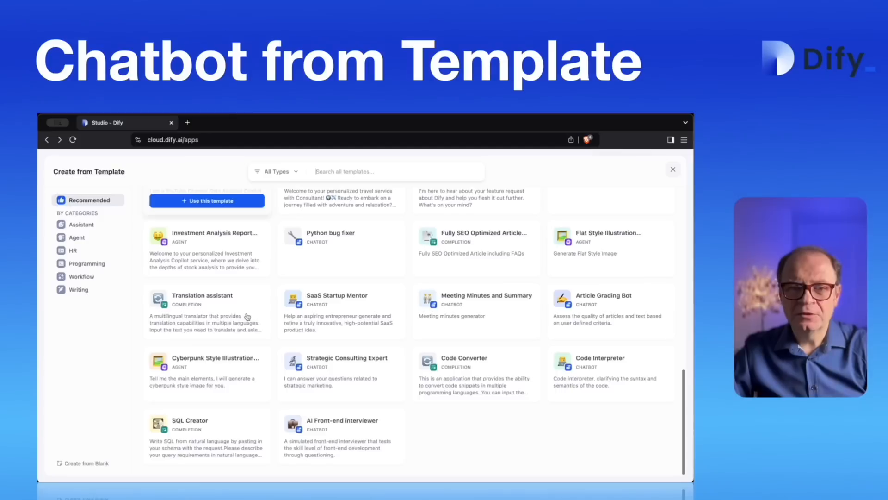
scroll(248, 316, "up", 10)
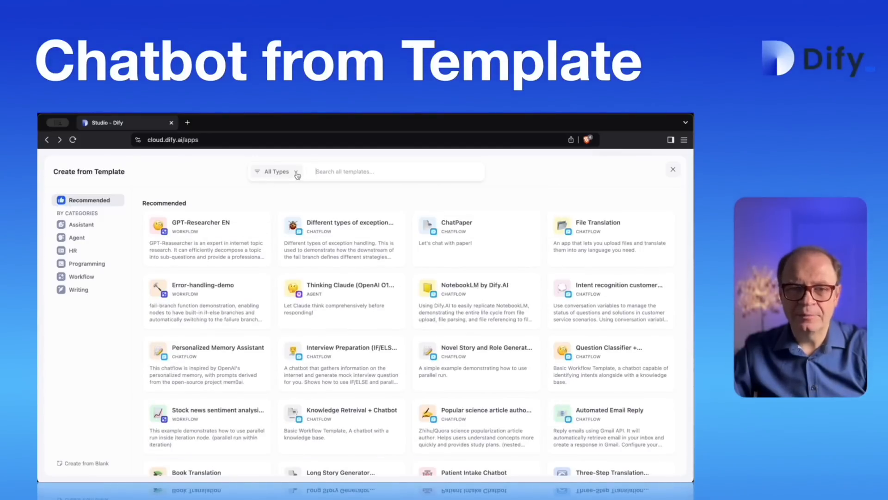
Filter the recommended templates to the Chatbot type, look them over, and clear the filter.
left_click(297, 176)
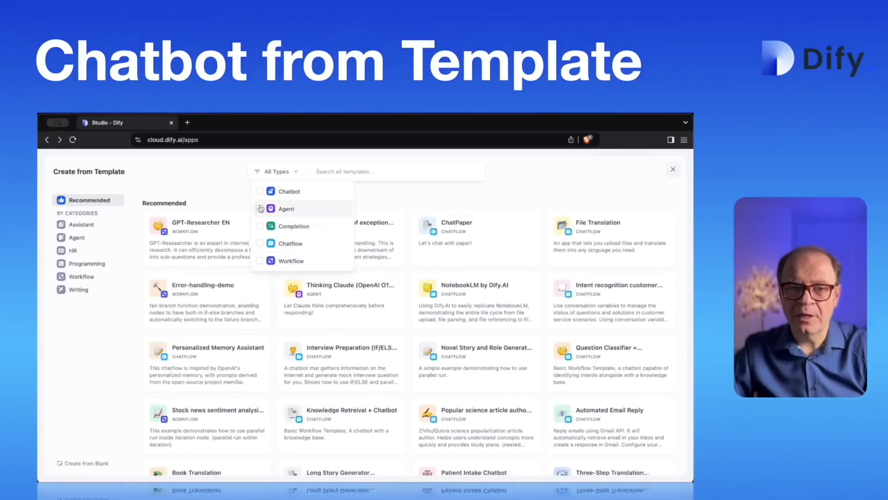
left_click(260, 191)
left_click(221, 187)
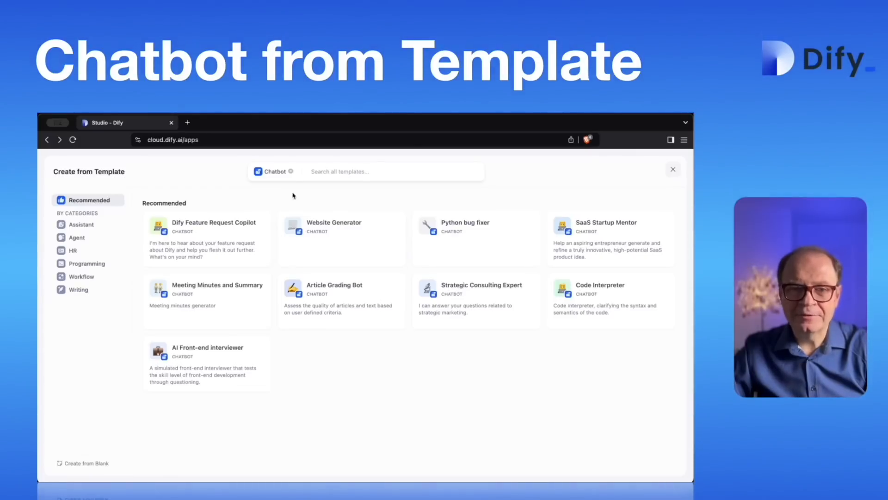
left_click(291, 172)
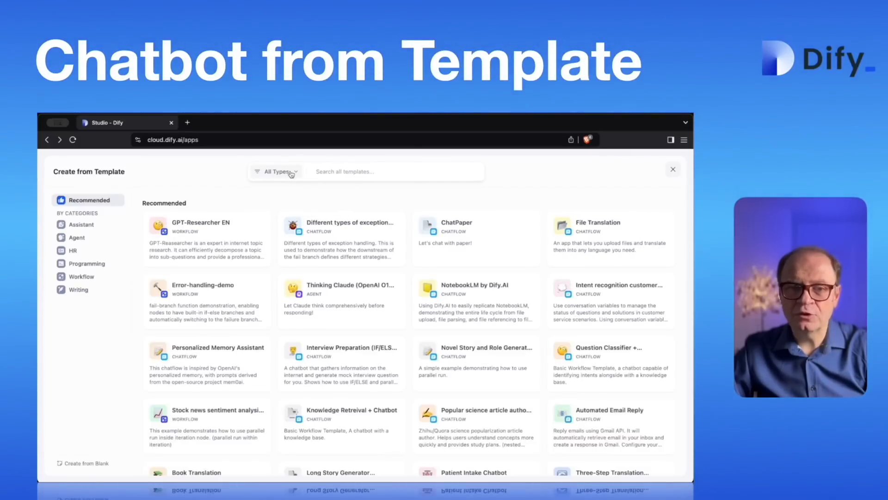
Look through the Assistant and Agent template categories and show the Programming templates.
left_click(79, 226)
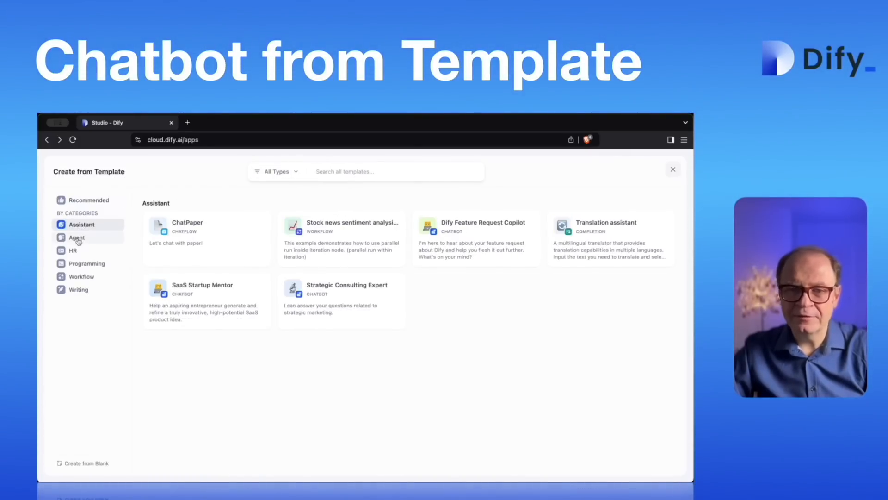
left_click(77, 238)
left_click(93, 264)
mouse_move(263, 226)
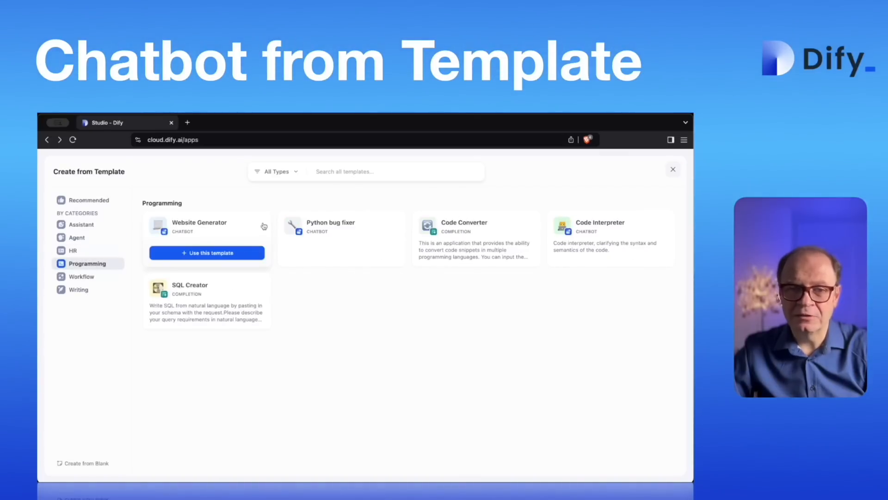
Use the Website Generator template for the app and name it "Medical Website Generator".
left_click(204, 255)
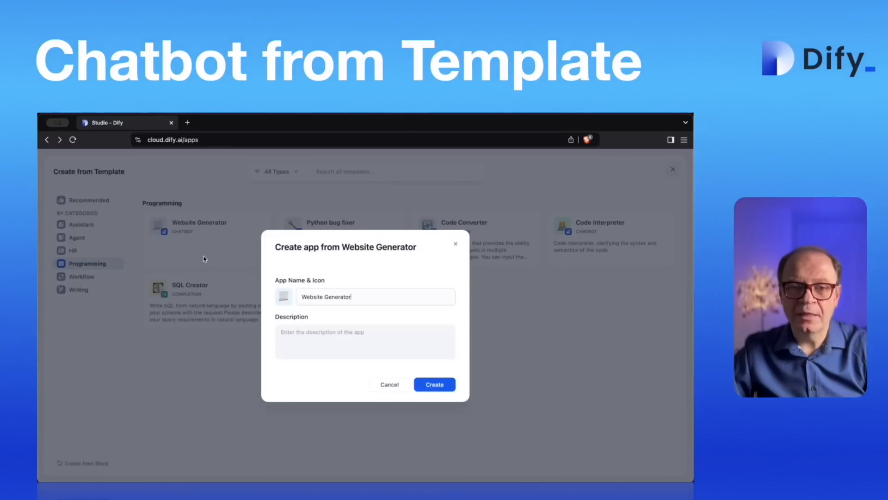
triple_click(311, 298)
type("Medical Website Generator")
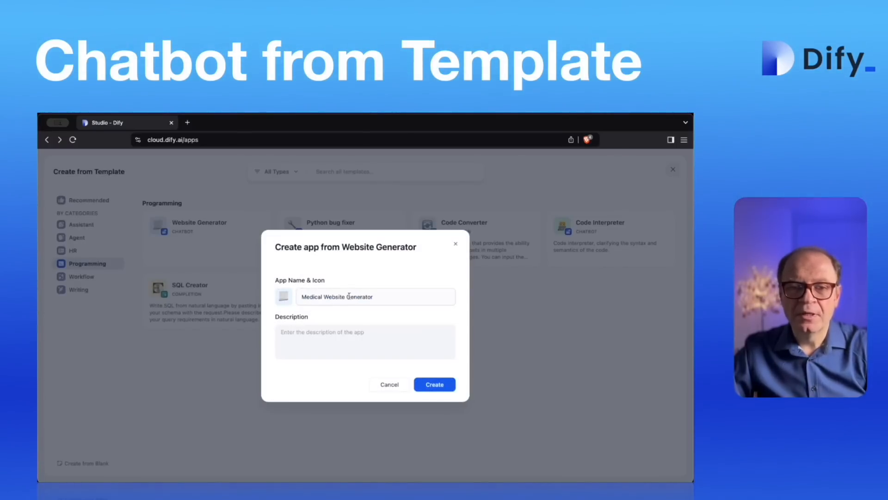
Search the app icon emojis for "Medical" and apply the medical staff symbol as the icon.
left_click(286, 298)
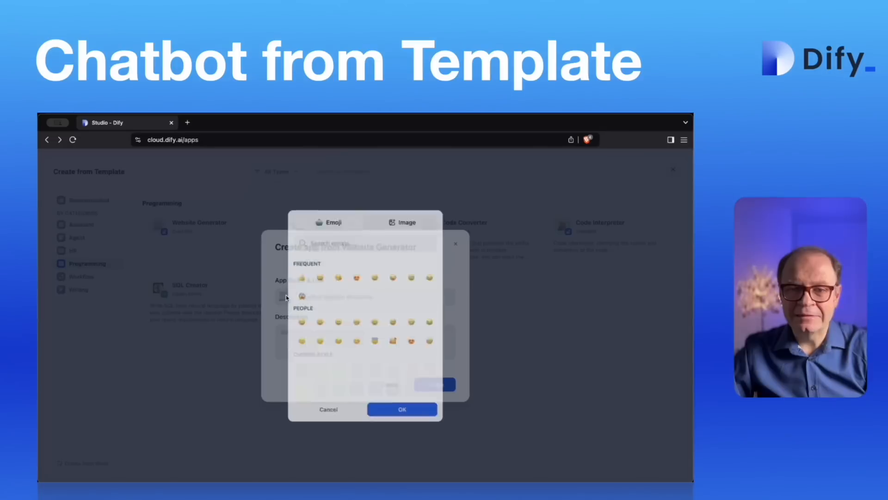
left_click(327, 240)
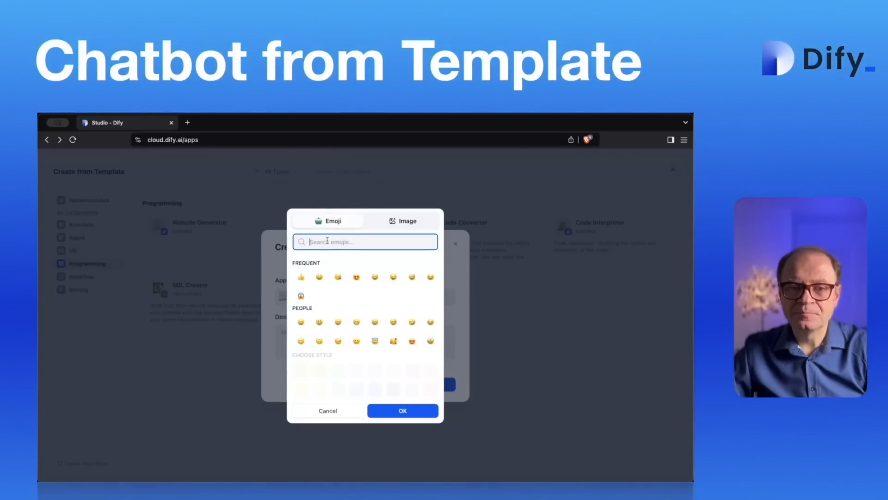
type("Medical")
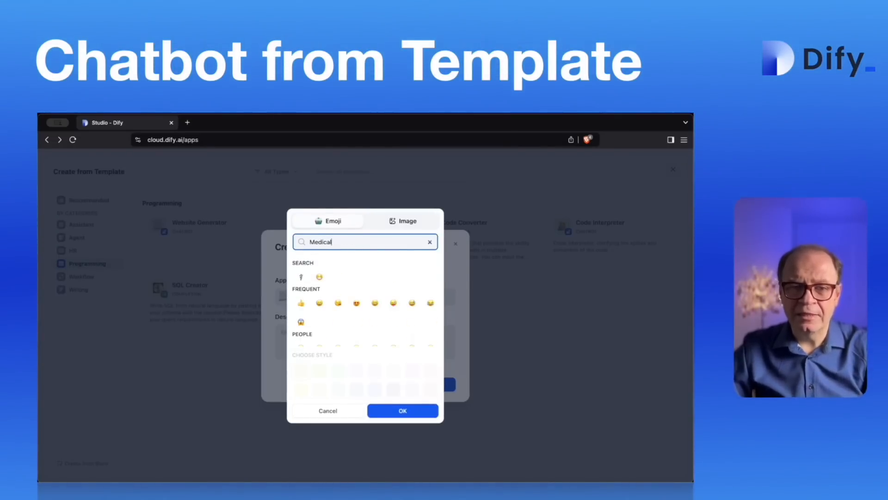
left_click(301, 279)
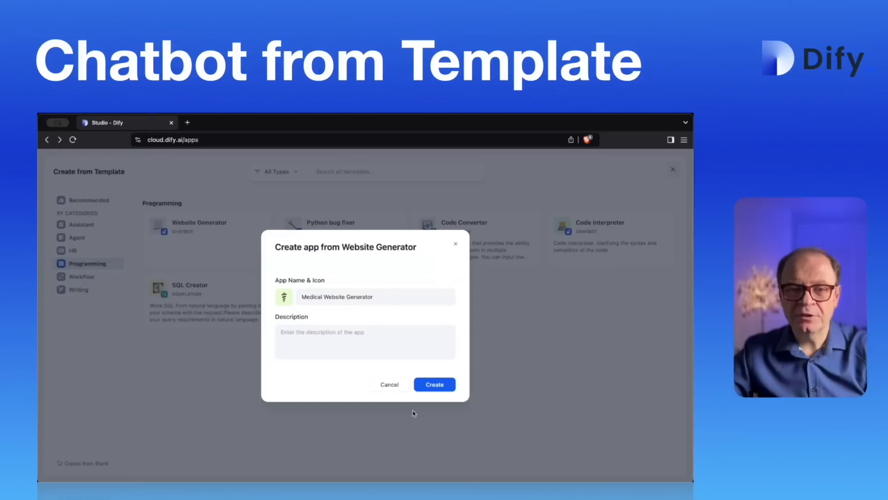
left_click(411, 410)
Enter the description "Medical website generator chatbot" and create the app.
type("Med")
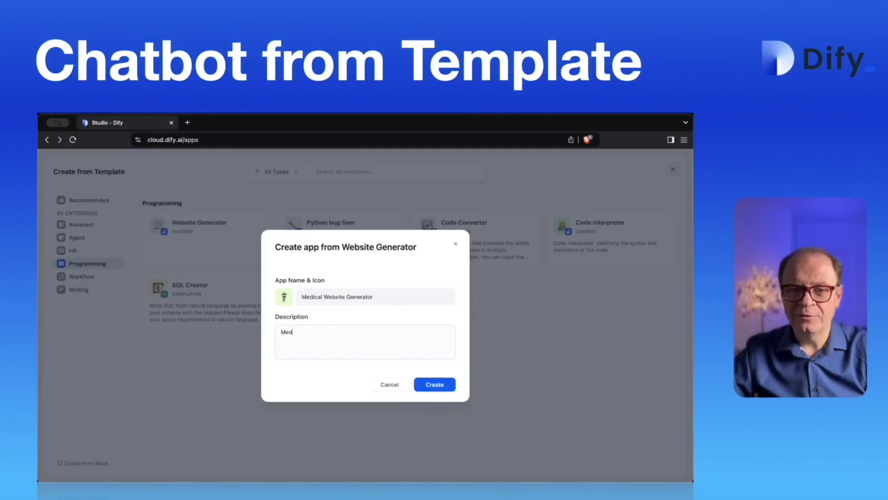
type("ical website g")
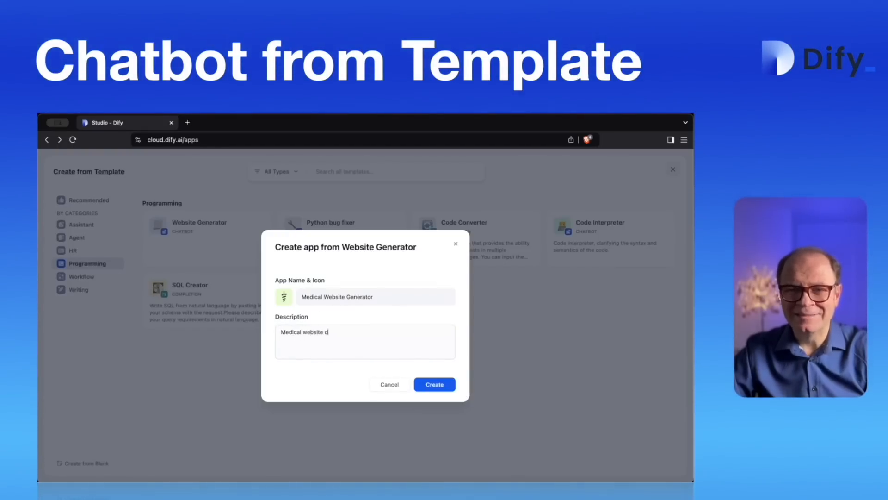
type("enerator chatbot")
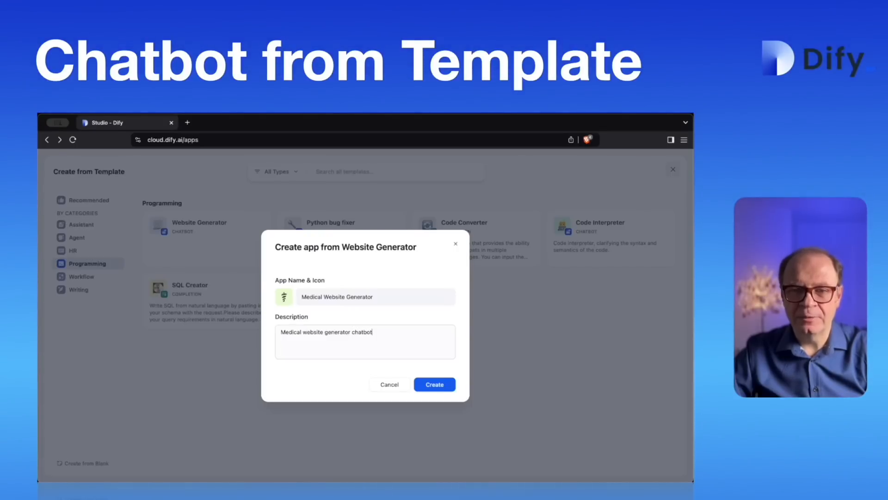
left_click(423, 379)
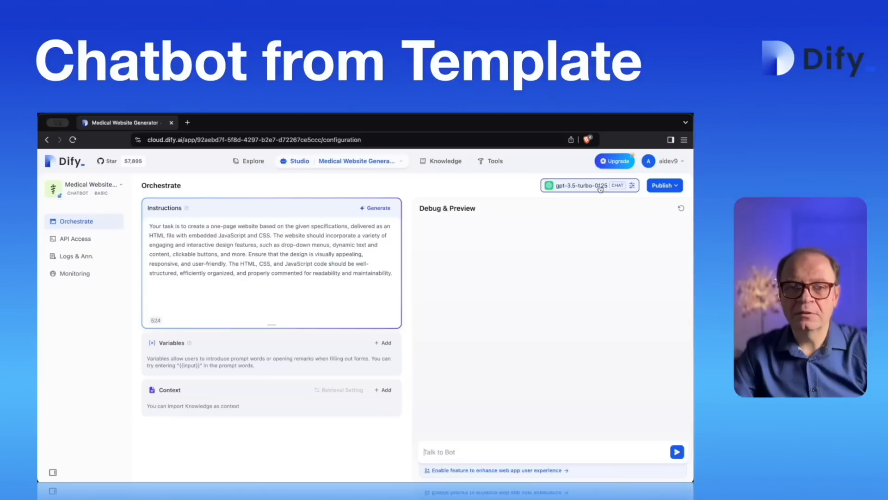
Switch the chatbot's model to o1-mini.
left_click(600, 187)
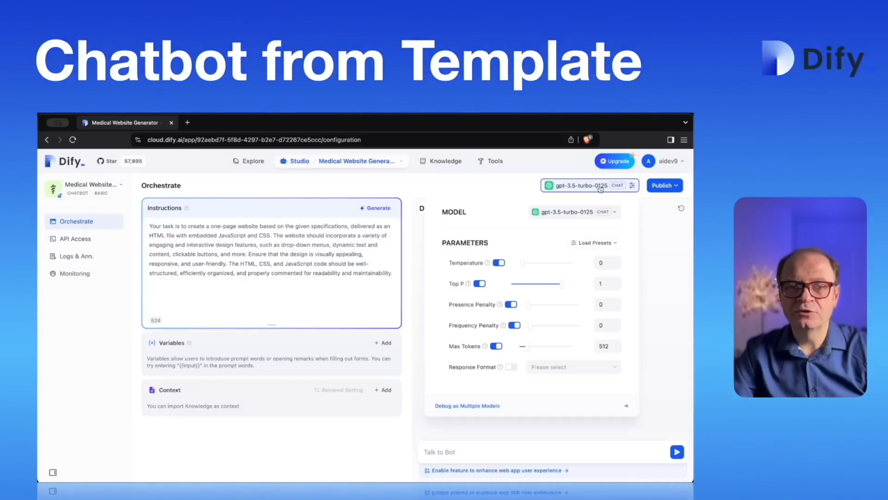
left_click(584, 212)
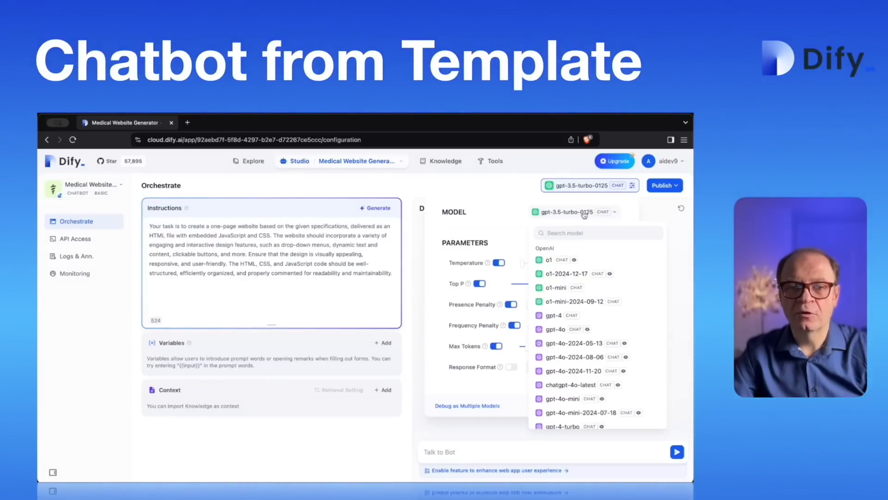
left_click(555, 287)
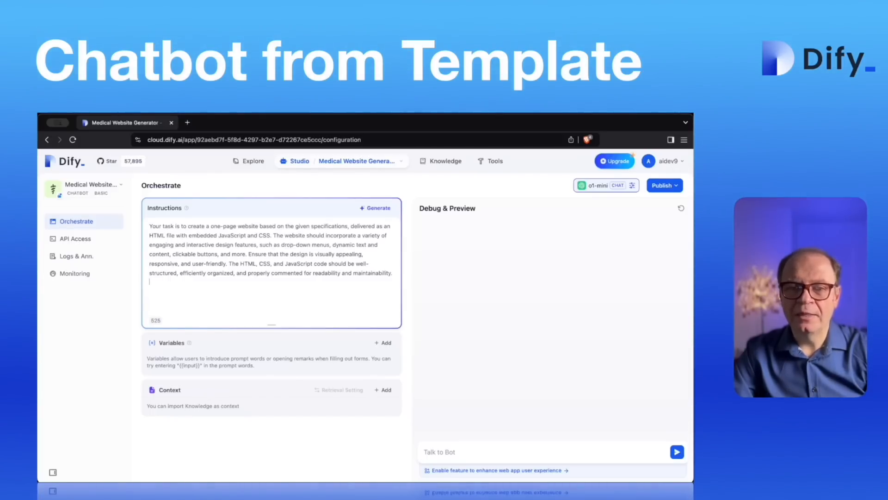
Append "The topic of the website is {{topic}}" to the instructions and add topic to the user input form as a variable.
type("The ")
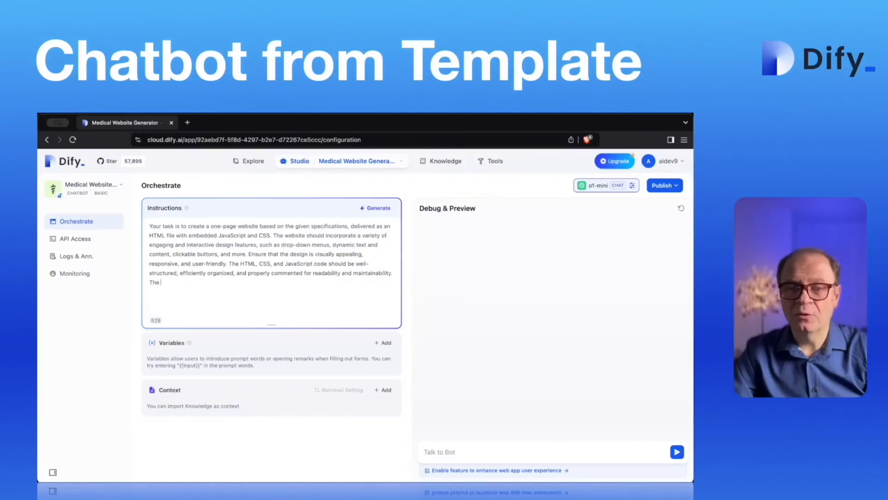
type("topic")
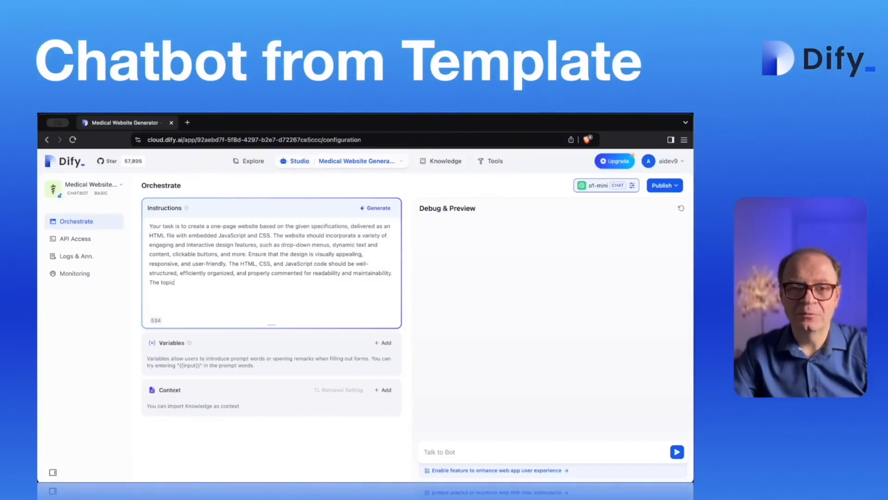
type(" of the website is ")
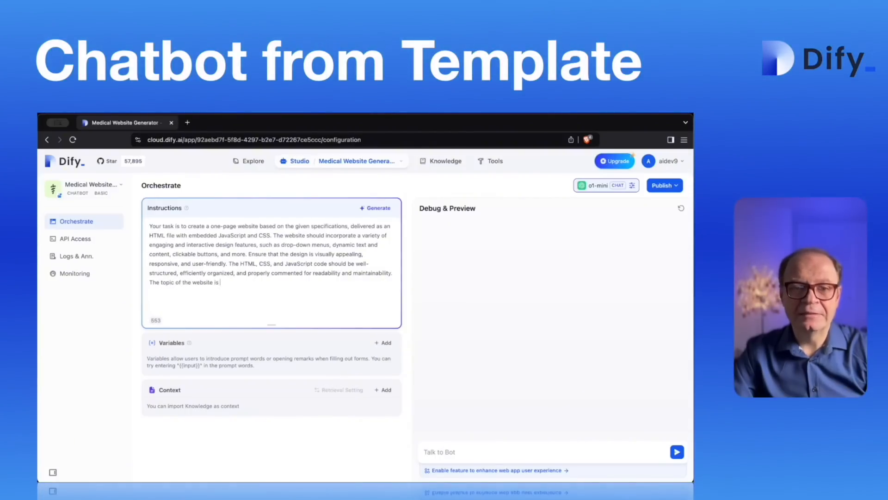
type("{")
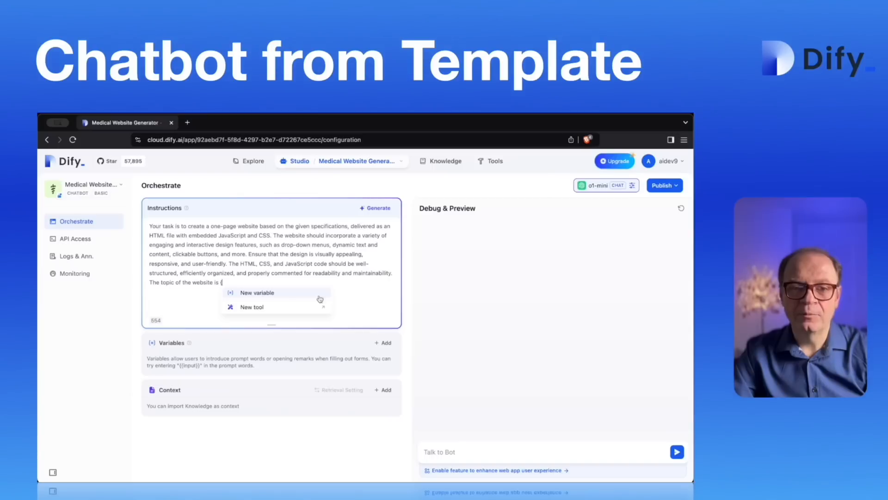
left_click(258, 292)
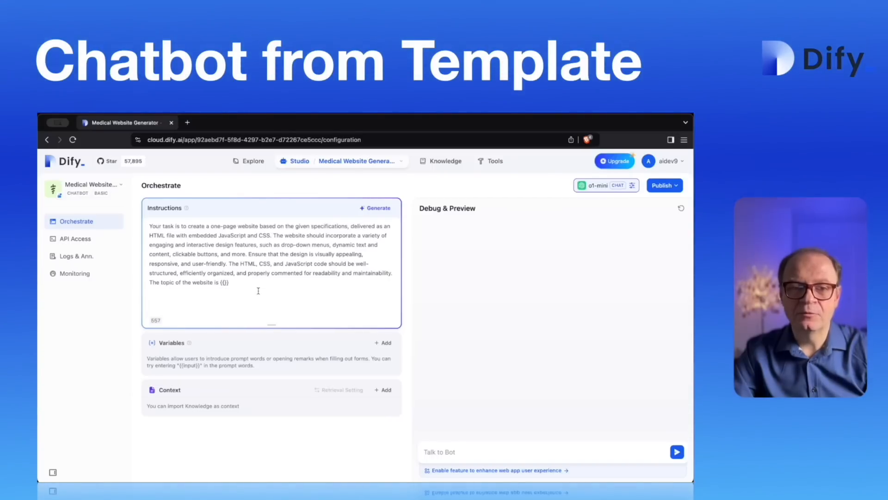
type("topic")
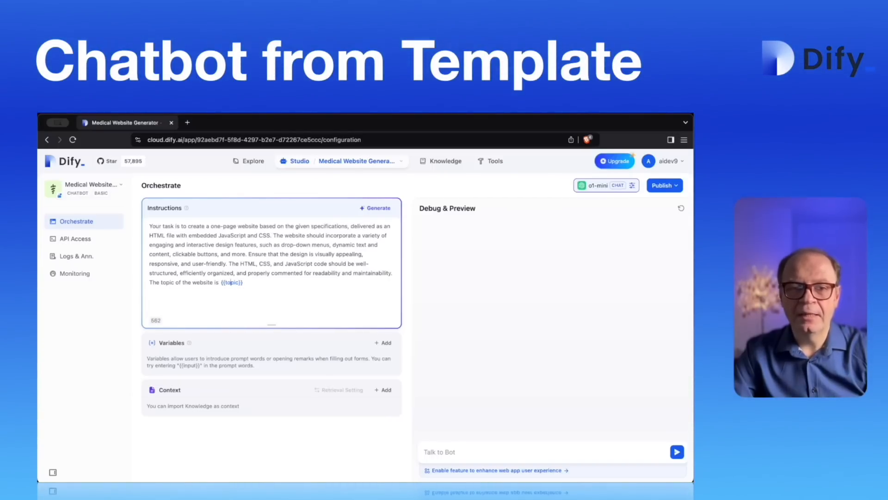
key("Tab")
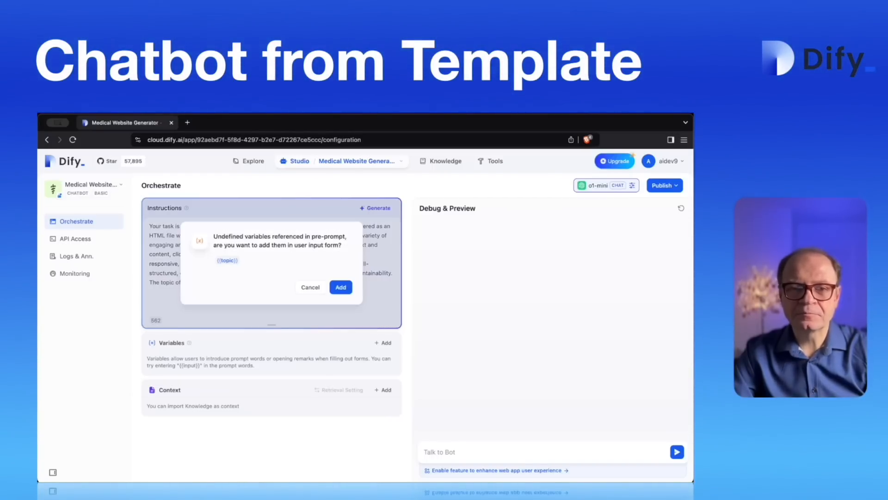
left_click(340, 287)
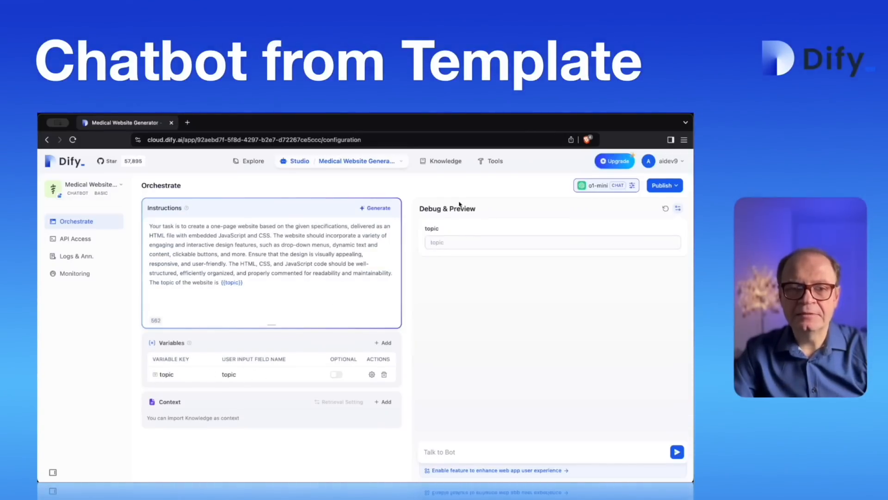
Set the topic in the debug preview to "Common Home Remedies for Flu".
left_click(454, 242)
type("Common")
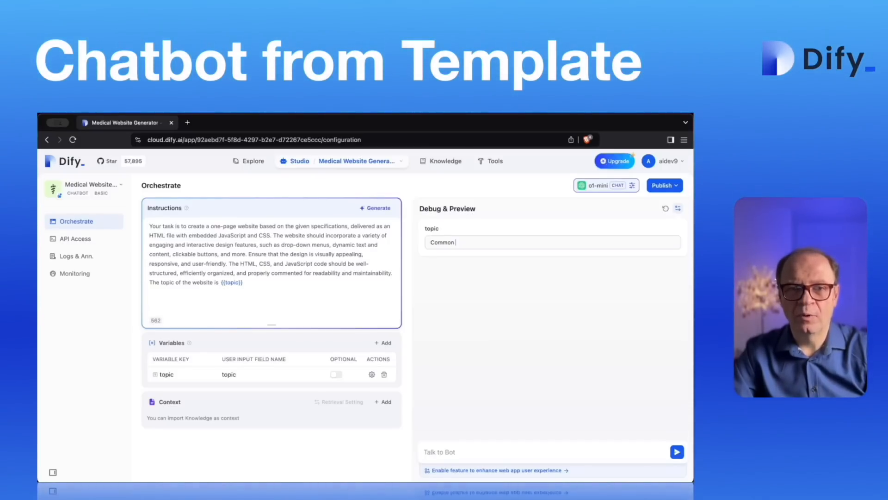
type("R")
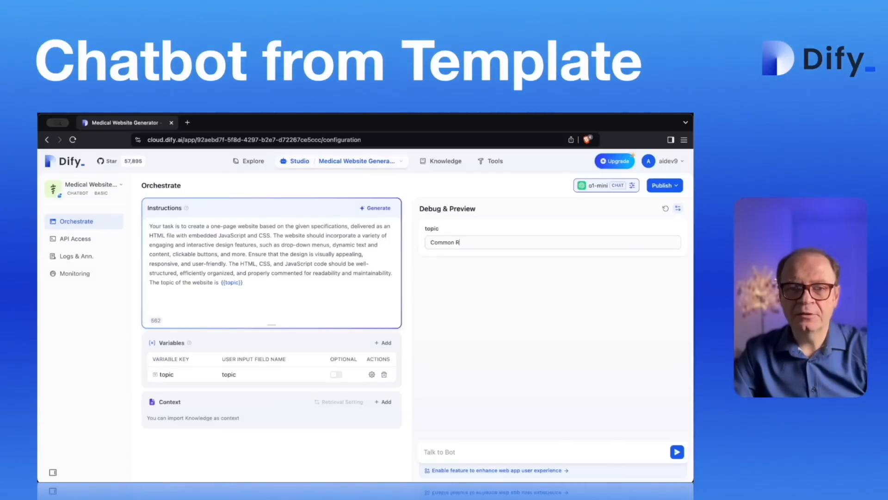
key("BackSpace")
type("Home Re")
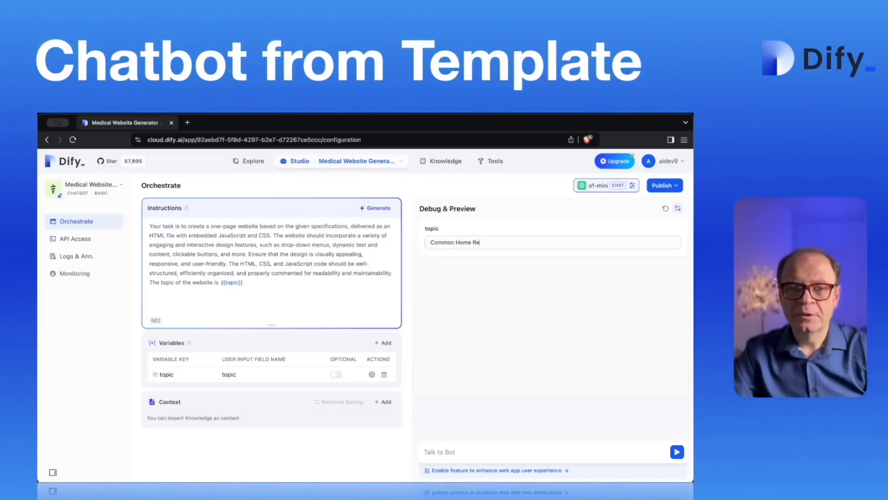
type("medies for ")
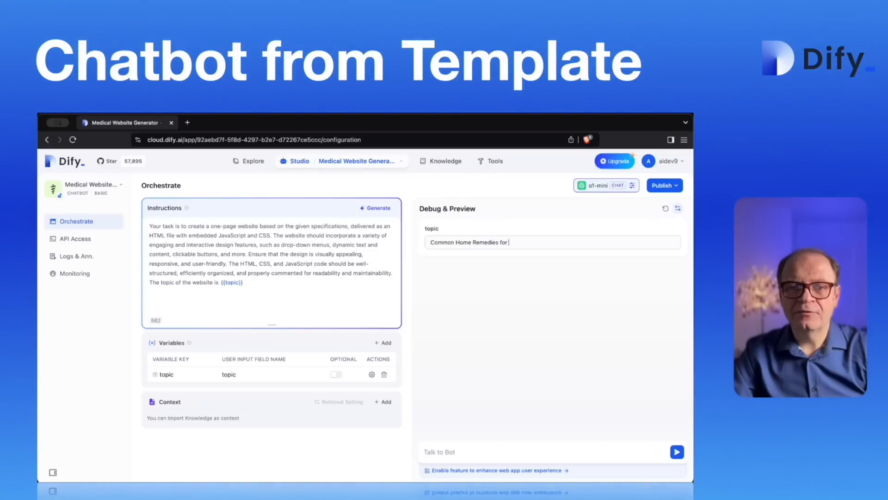
type("Flu")
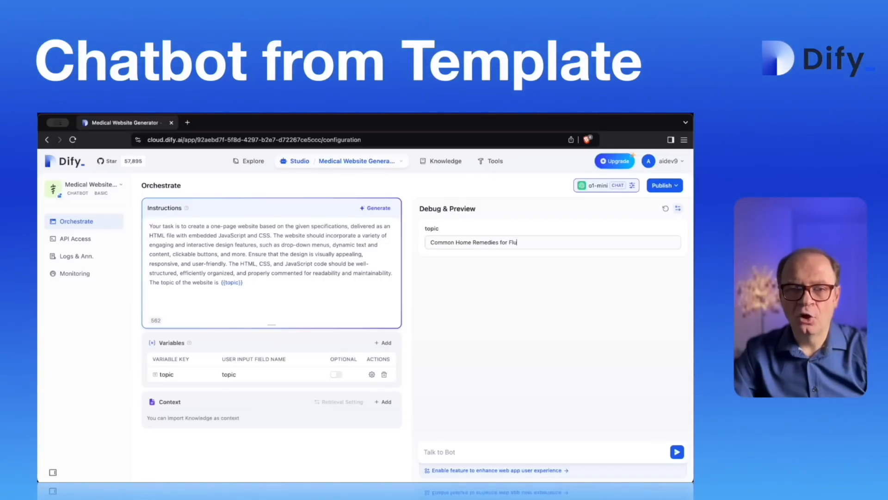
double_click(464, 242)
triple_click(466, 242)
left_click(499, 243)
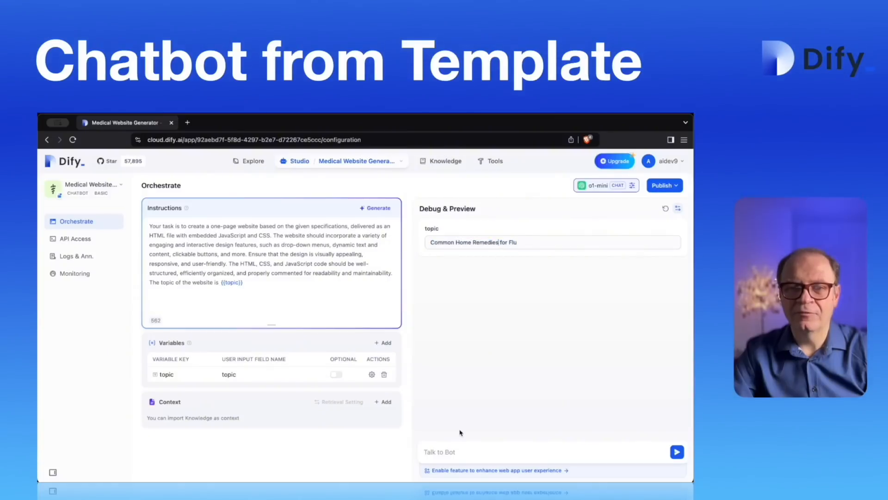
Send the preview bot the message "Create a website for common flu remedies at home".
left_click(450, 450)
type("Create a ")
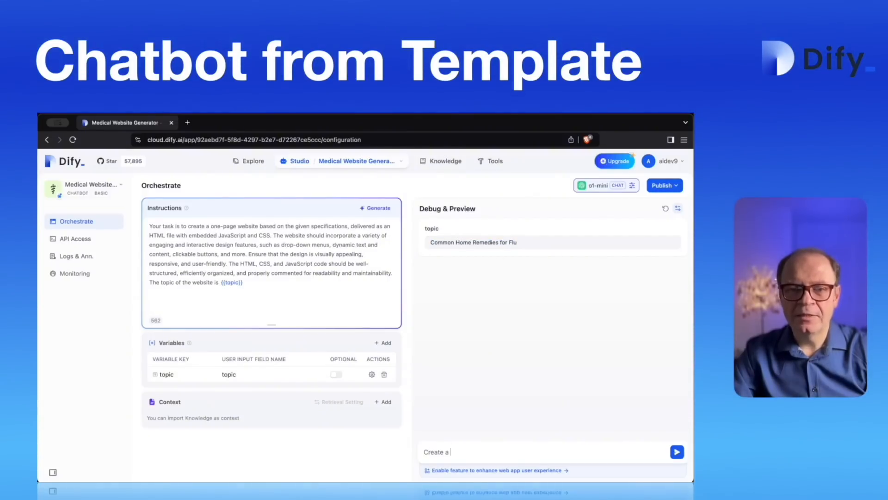
type("website for comm")
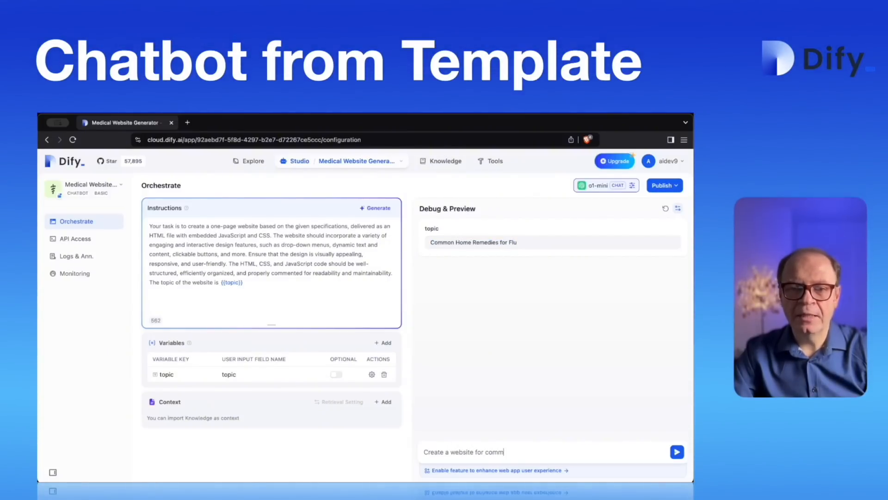
type("on flu")
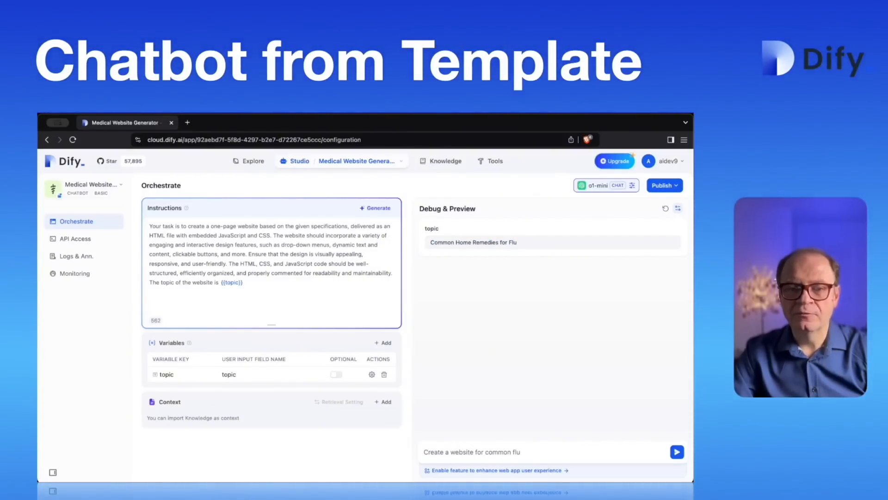
type(" remedies a")
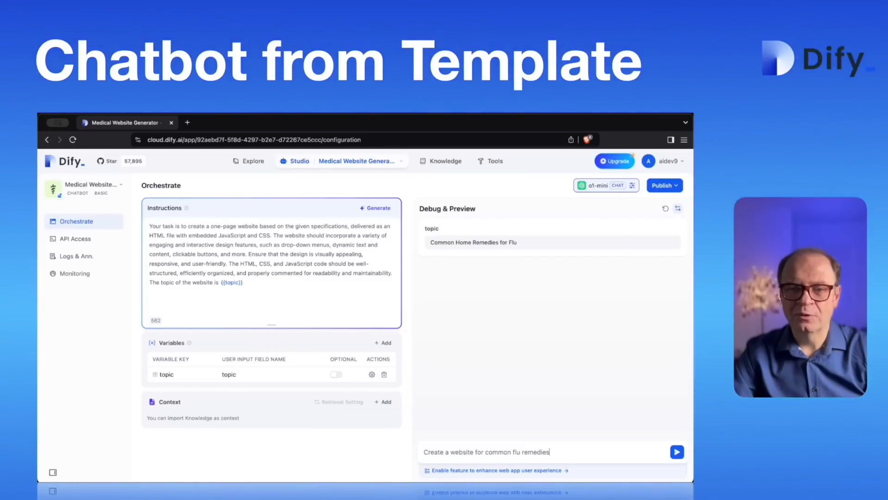
type("t home")
left_click(677, 452)
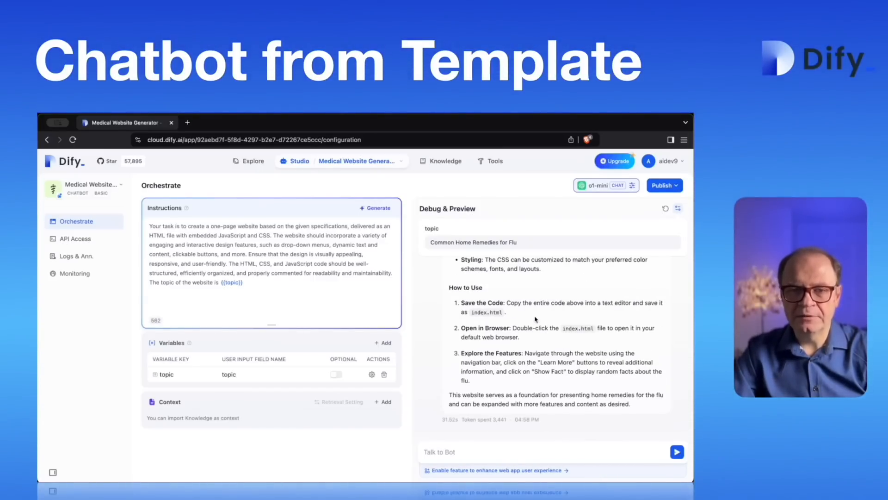
Review the feature notes and the generated HTML and CSS code in the bot's preview reply.
scroll(554, 309, "up", 8)
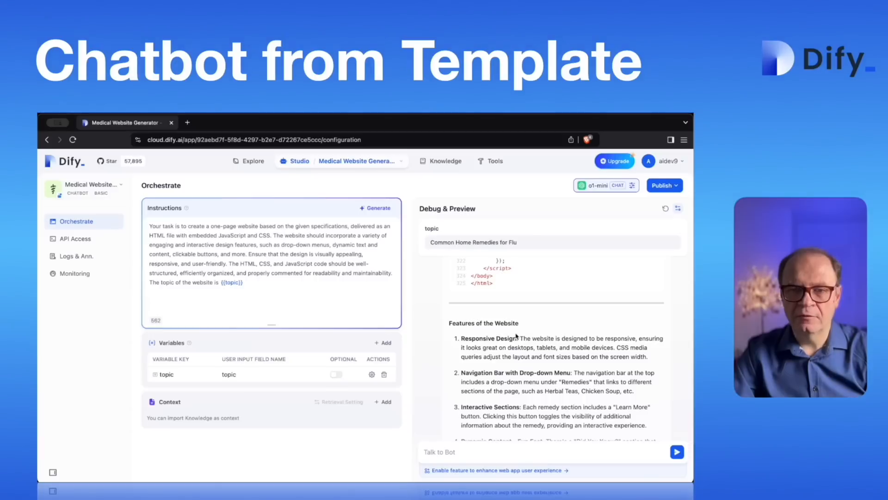
scroll(517, 336, "up", 8)
scroll(517, 336, "up", 15)
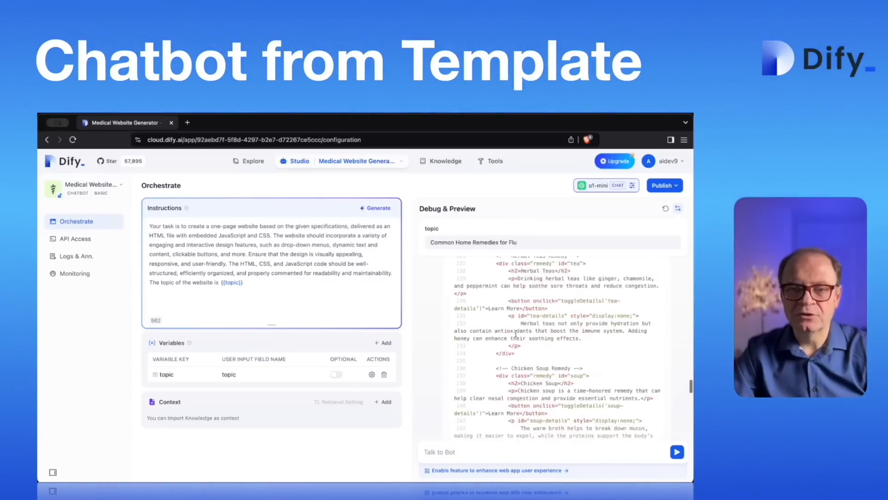
scroll(517, 336, "up", 15)
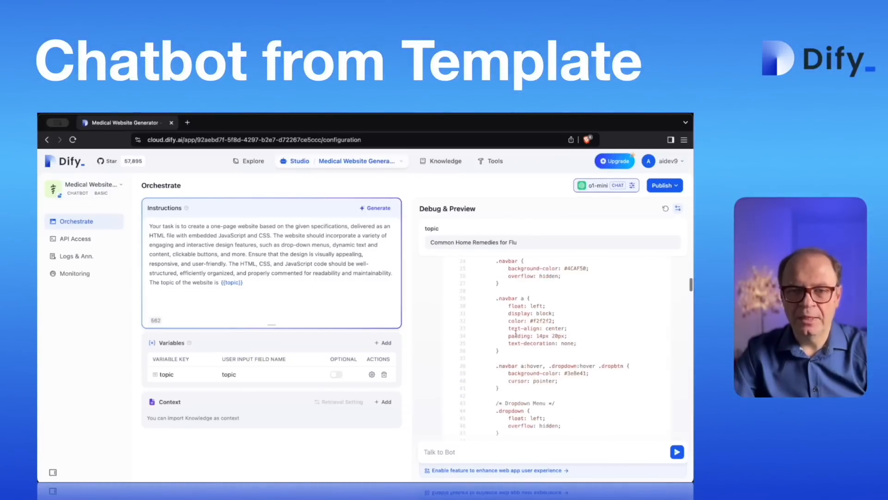
scroll(499, 356, "down", 5)
scroll(498, 357, "down", 14)
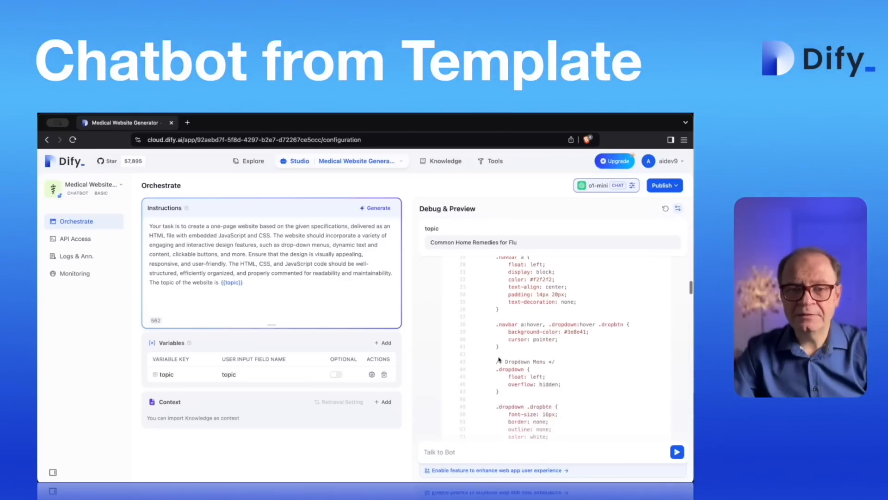
Publish the chatbot's latest update and run the published web app.
left_click(664, 185)
left_click(617, 230)
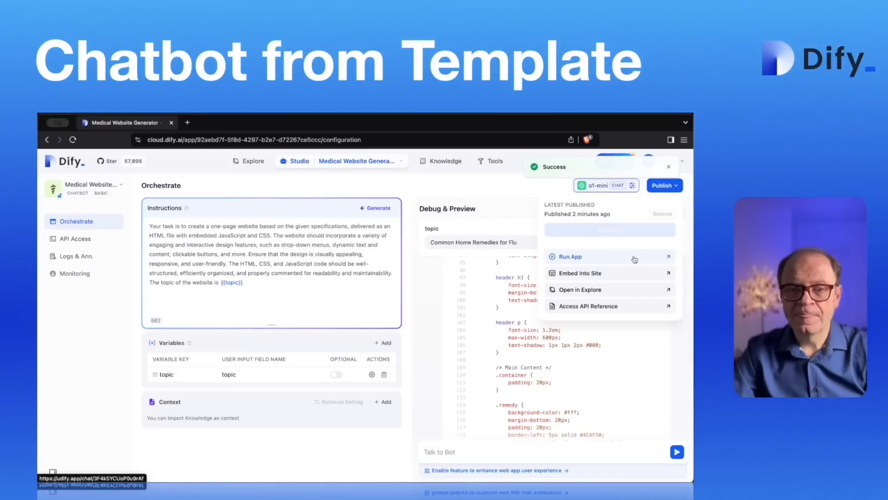
left_click(576, 258)
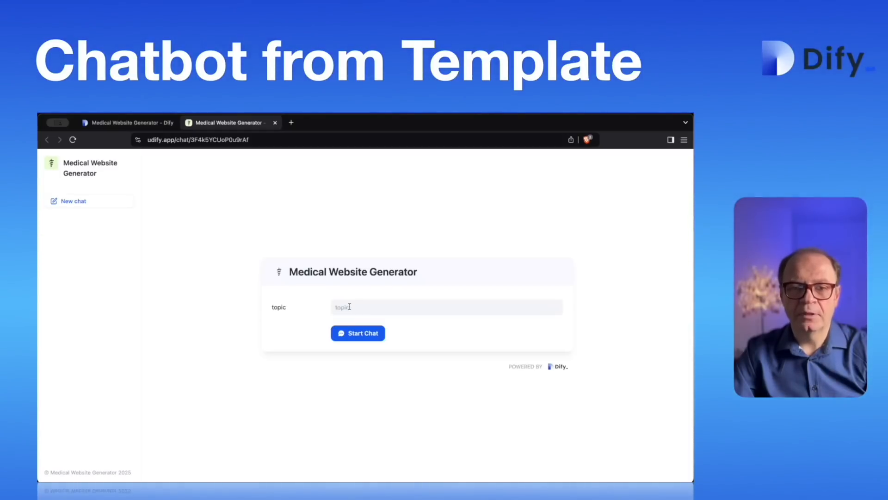
Start a chat in the published app with the topic "Nose bleeding".
type("Nose")
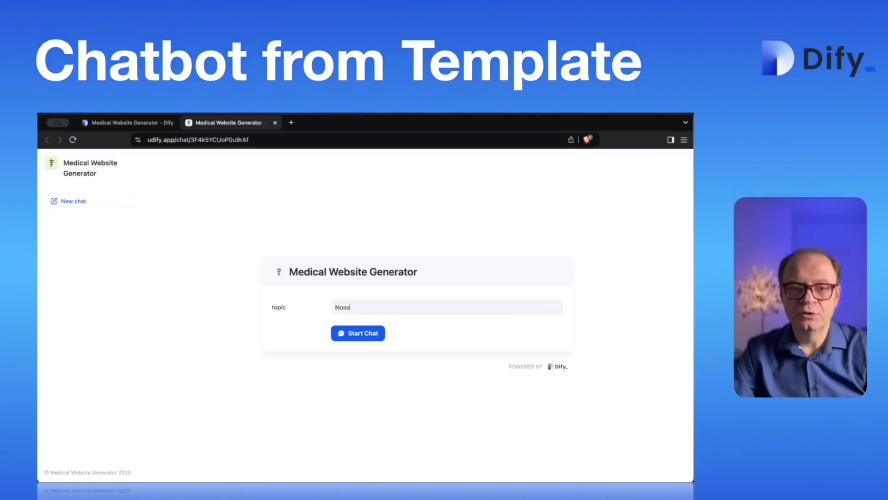
type(" bleeding")
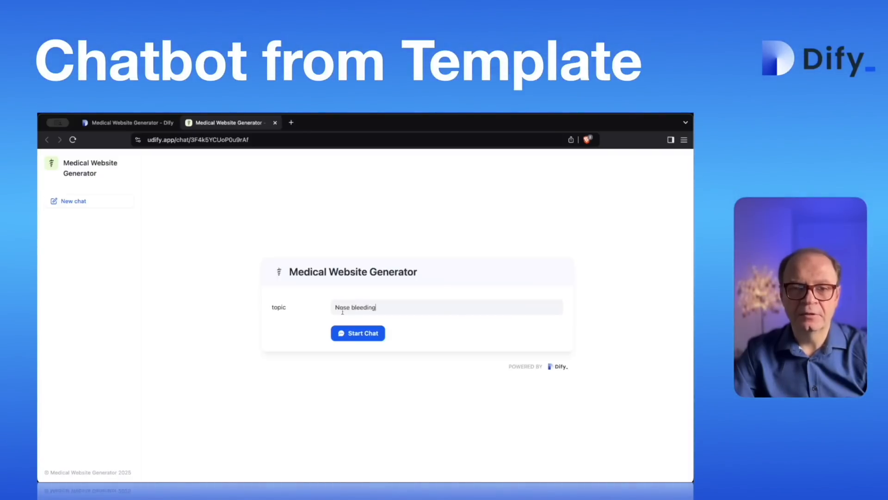
key("Return")
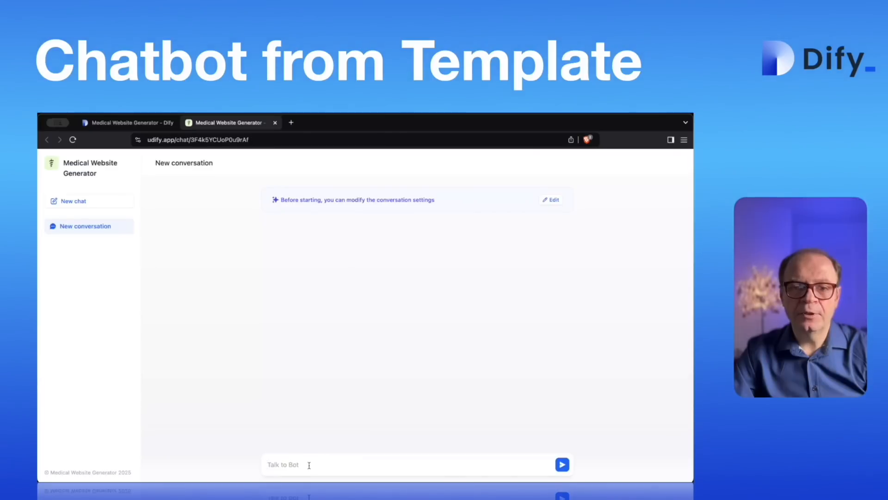
Send "Create a site on information about nose bleeding", look over the generated code, and close the published app.
type("Create")
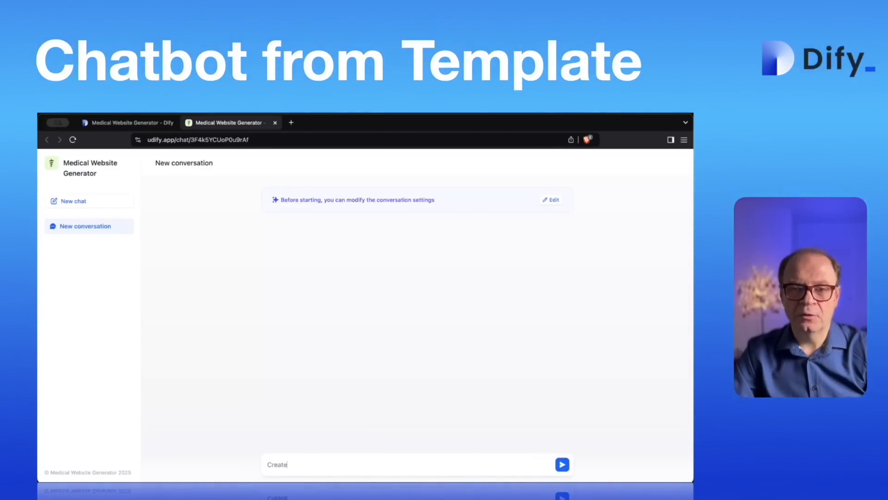
type(" a site")
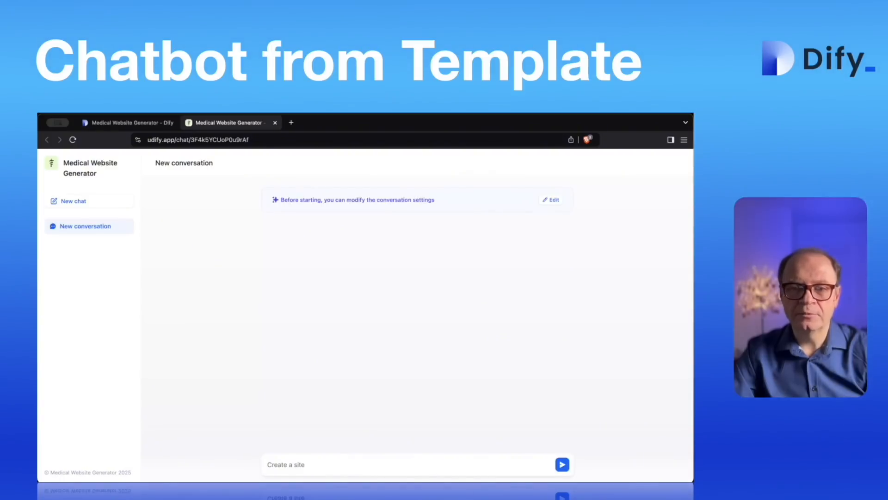
type(" on information about nose bleeding")
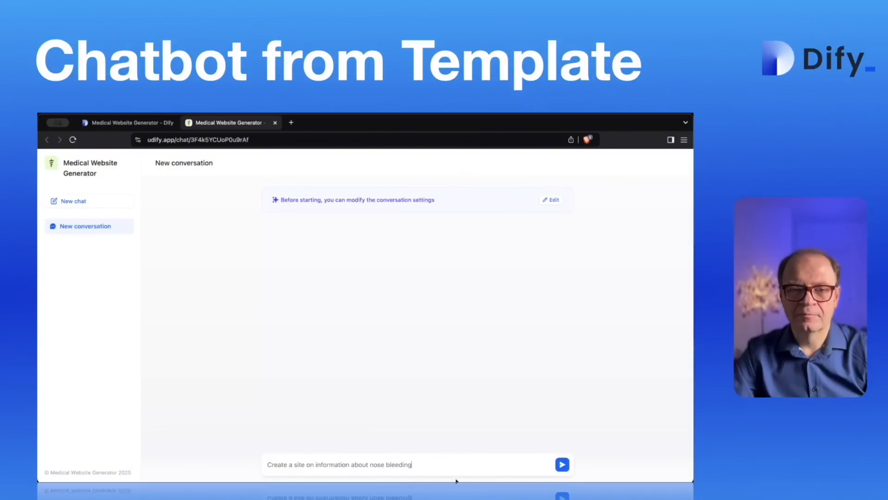
left_click(563, 465)
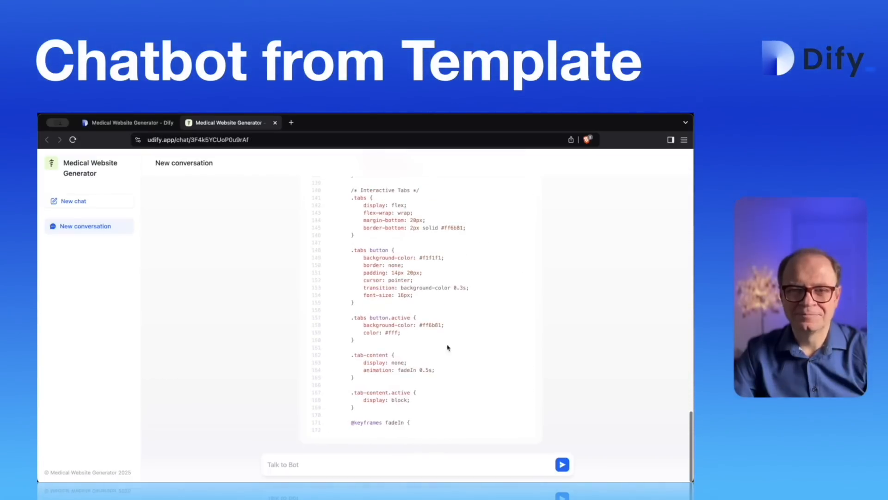
scroll(459, 341, "up", 6)
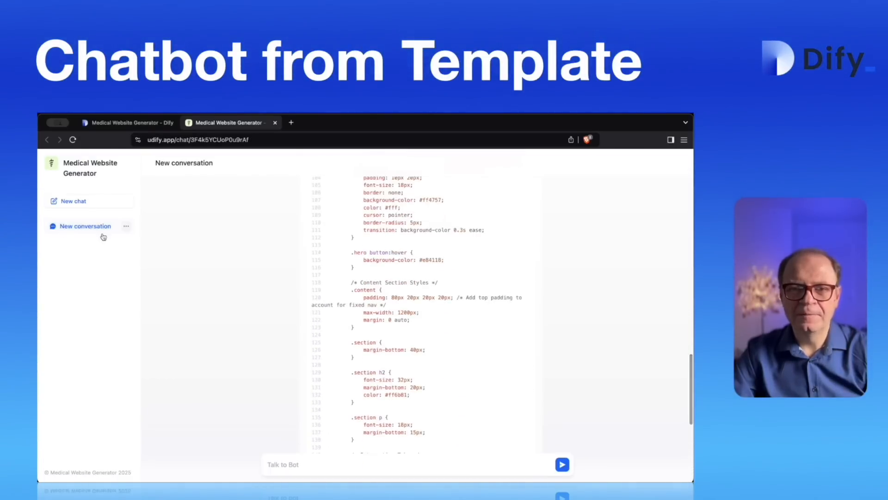
left_click(275, 123)
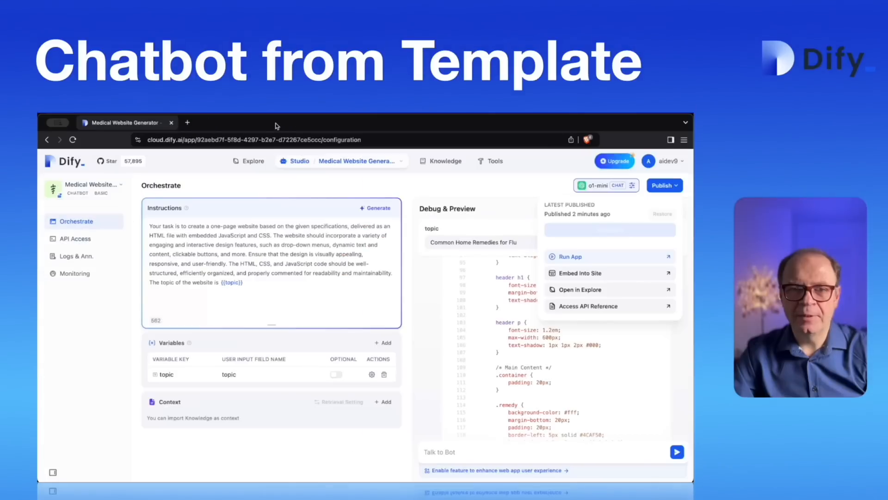
Examine the ways to embed the chatbot on a website, including the chat bubble and the Chrome extension.
left_click(581, 274)
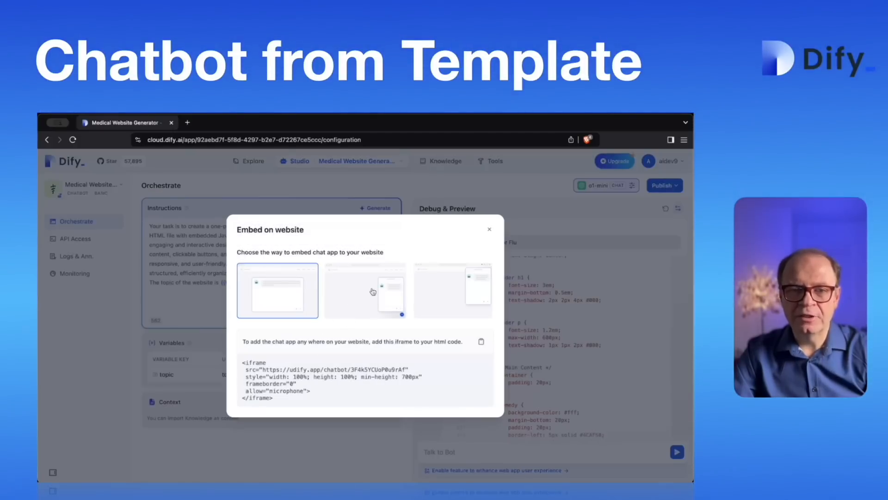
left_click(374, 290)
left_click(444, 245)
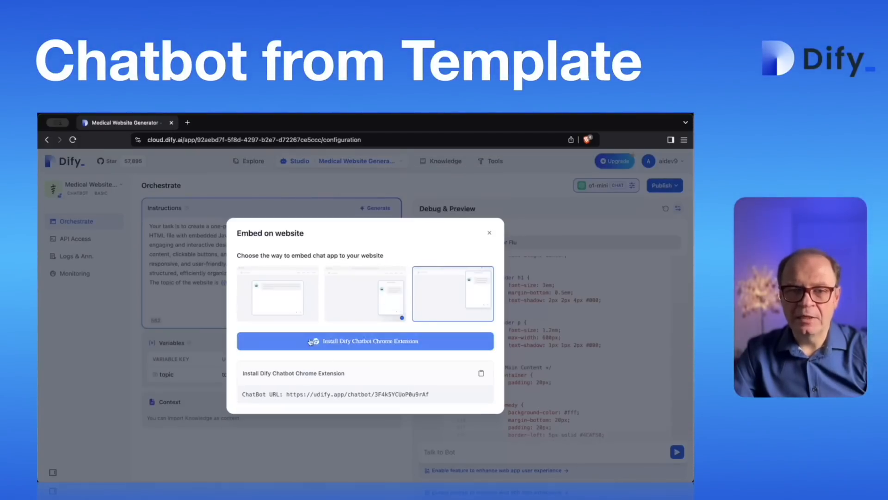
left_click(490, 233)
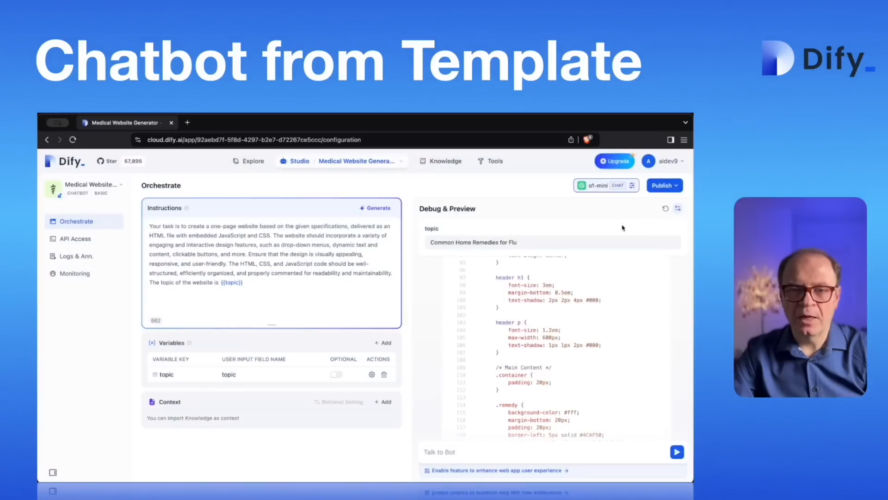
Open the published chatbot in Explore, start a chat on the topic "Internal medicine", and return to its configuration.
left_click(673, 186)
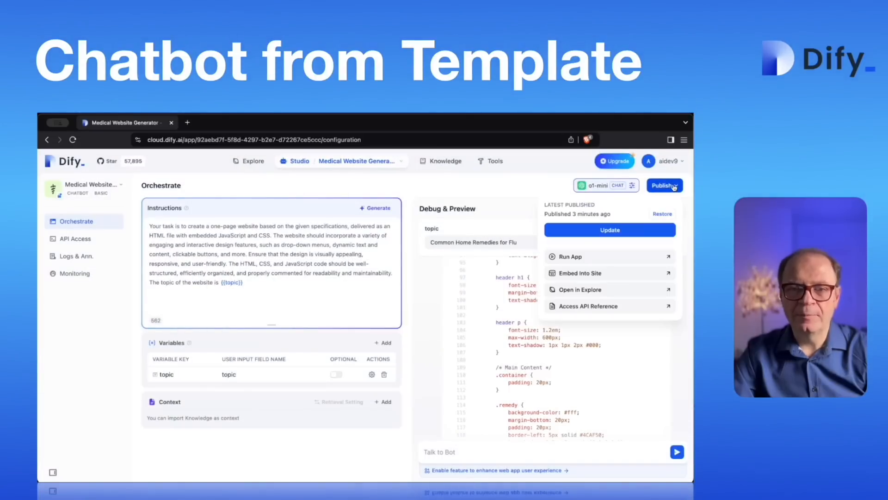
left_click(597, 288)
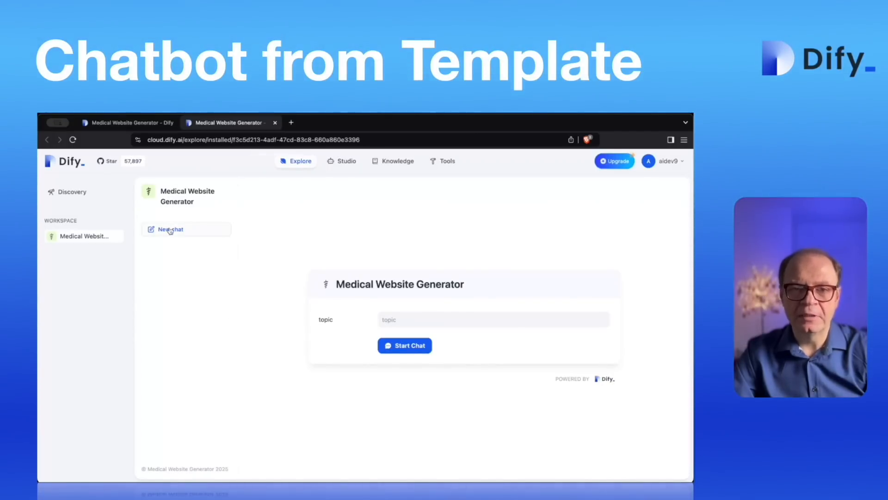
left_click(402, 320)
type("Internal ")
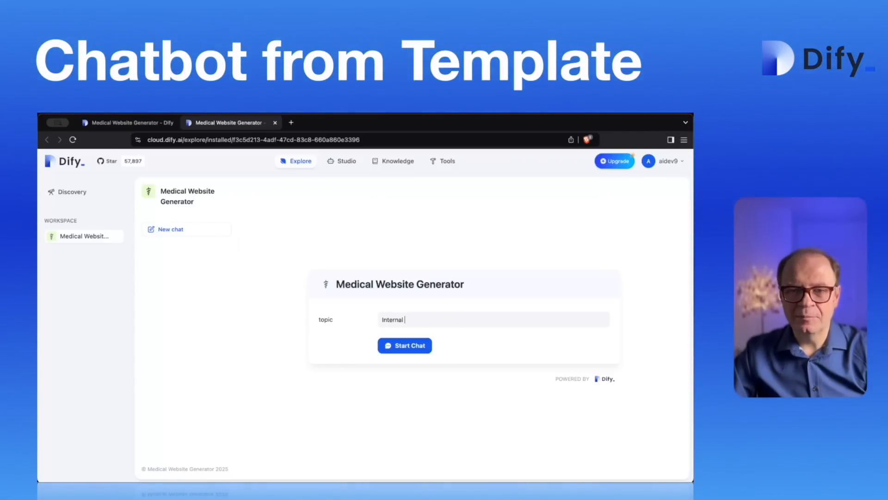
type("medicine")
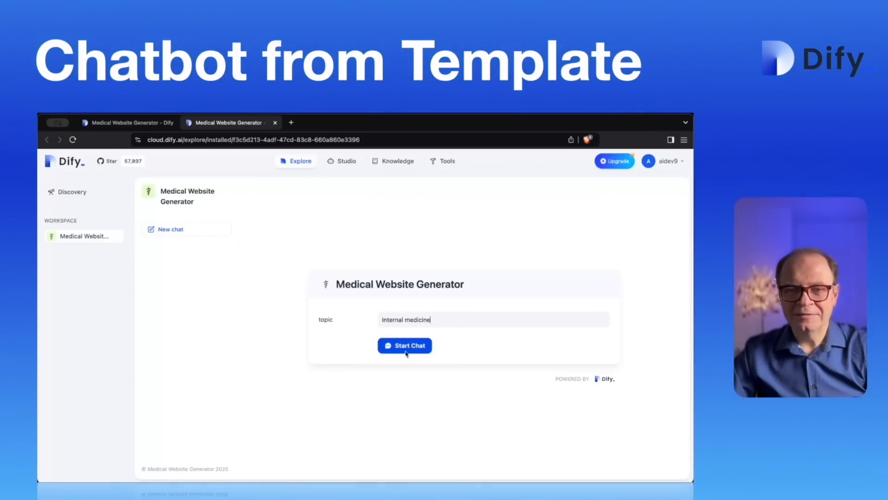
left_click(406, 353)
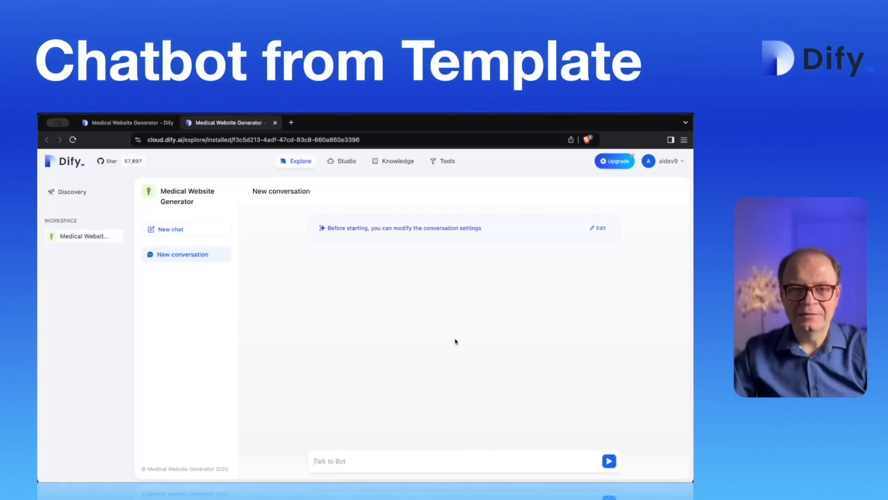
left_click(275, 124)
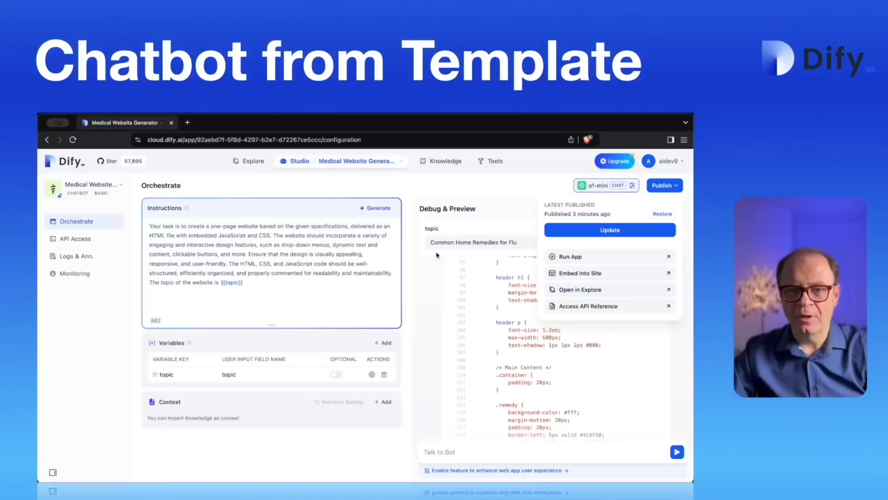
Start creating an app from blank and look through the Agent, Text Generator, Chatflow and Workflow app types.
left_click(521, 193)
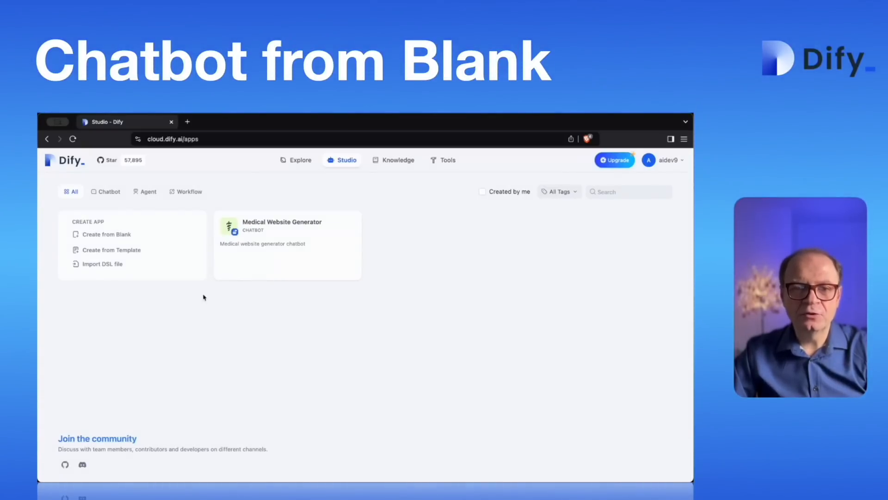
left_click(126, 237)
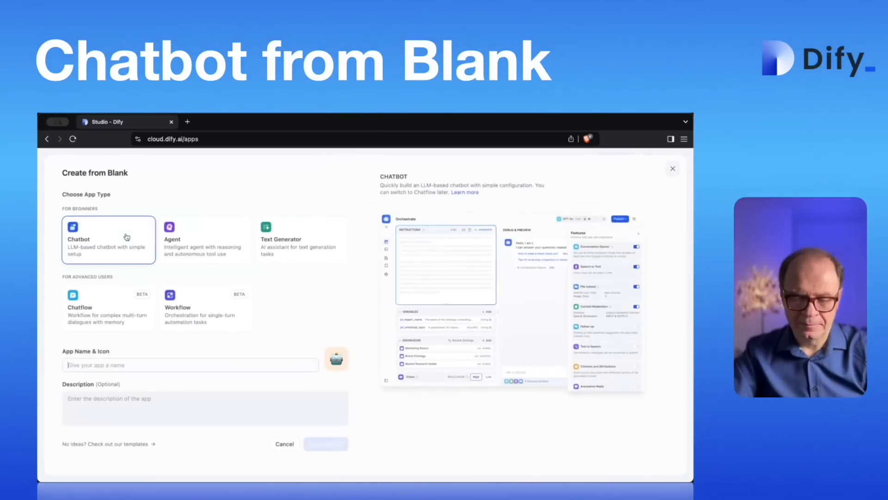
left_click(218, 237)
left_click(284, 237)
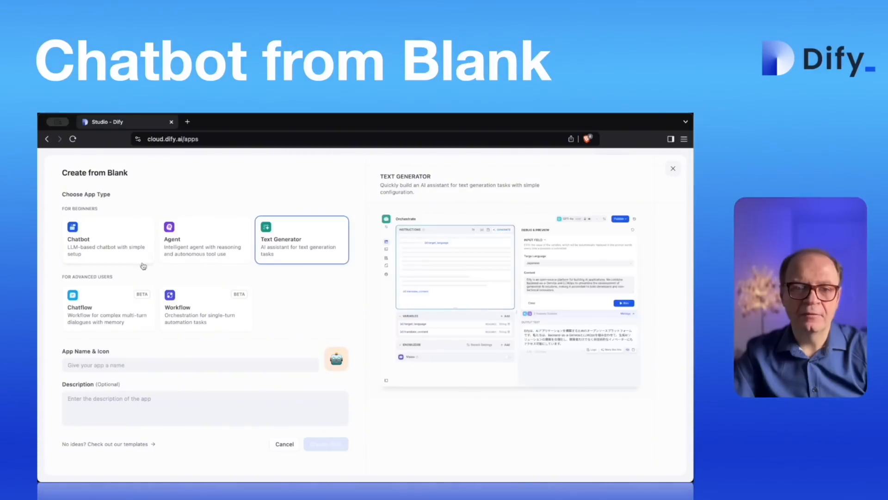
left_click(102, 306)
left_click(188, 313)
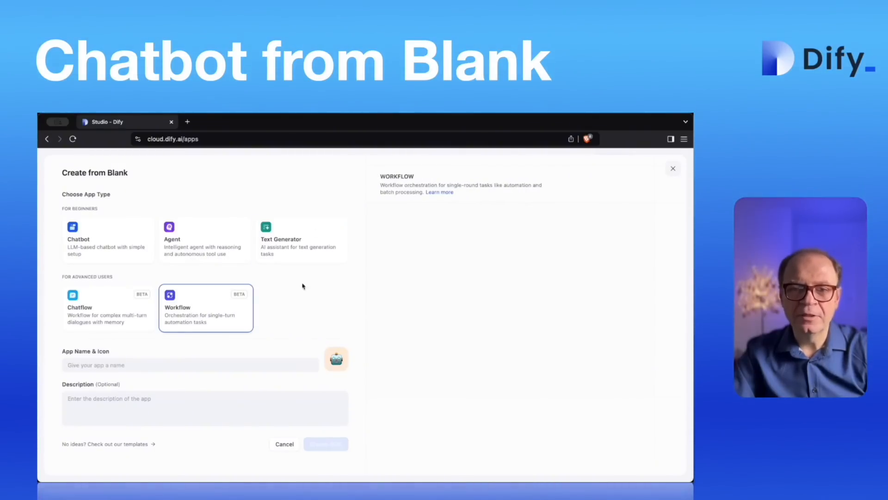
Choose the Chatbot app type and name the app "Medical Assistant Chatbot (Blank)".
left_click(93, 244)
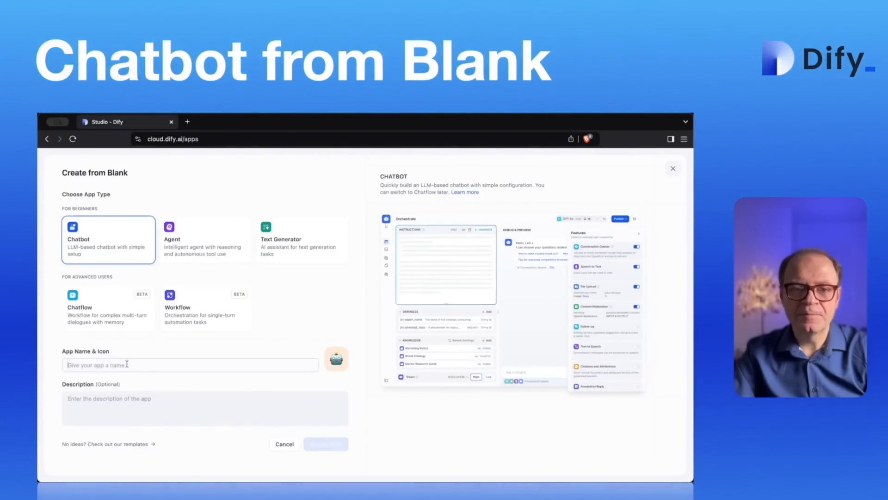
type("Medical ")
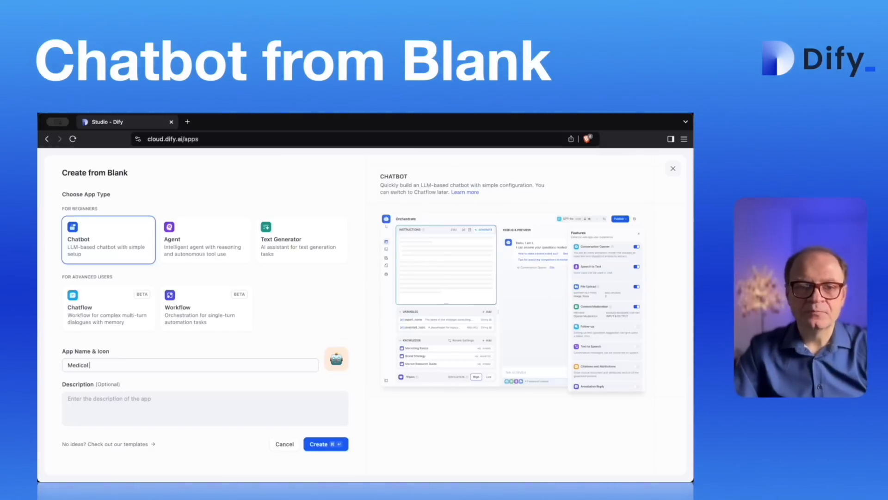
type("Asis")
key("BackSpace")
type("ssistant Chat")
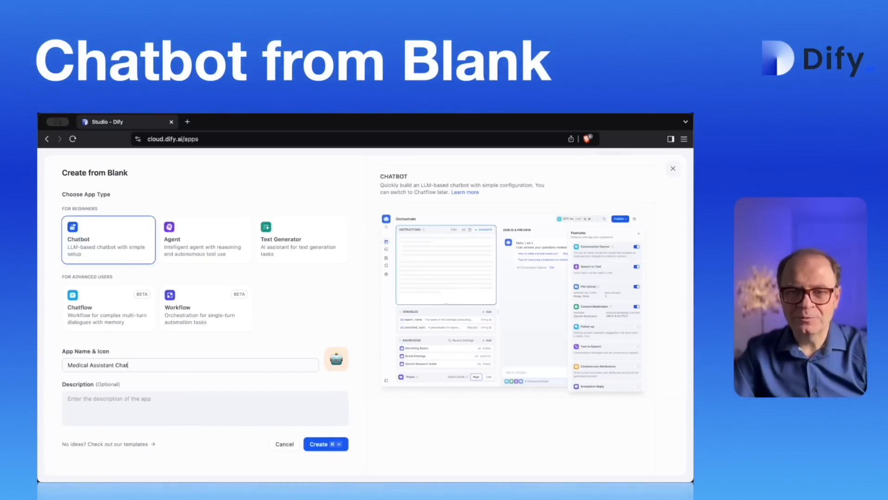
type("bot (Blank")
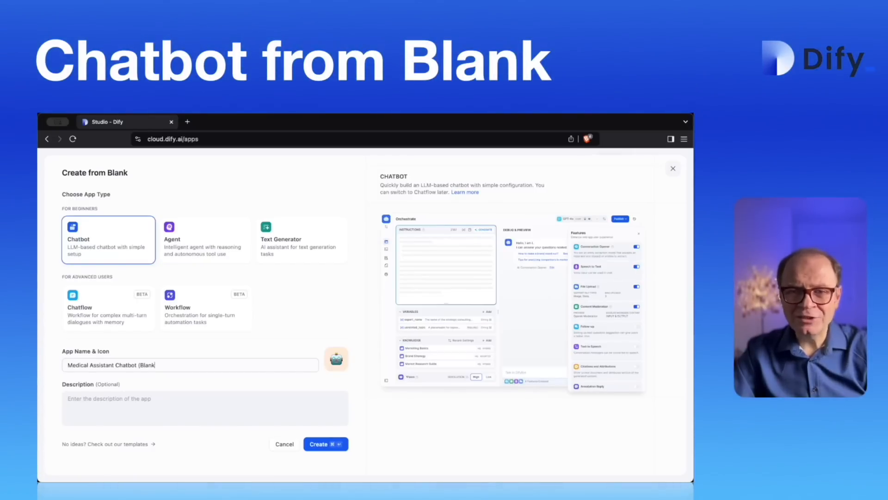
Search the emojis for "doctor" and set the app icon to the pill emoji on a light blue background.
left_click(338, 360)
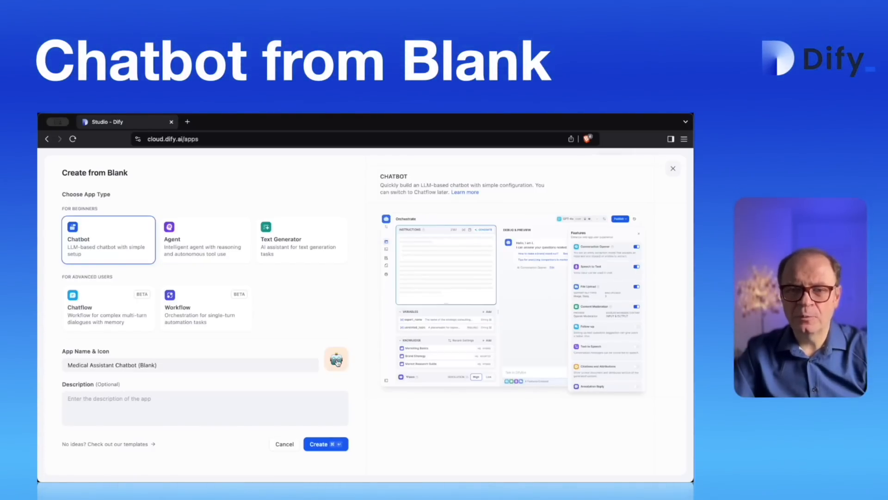
left_click(324, 241)
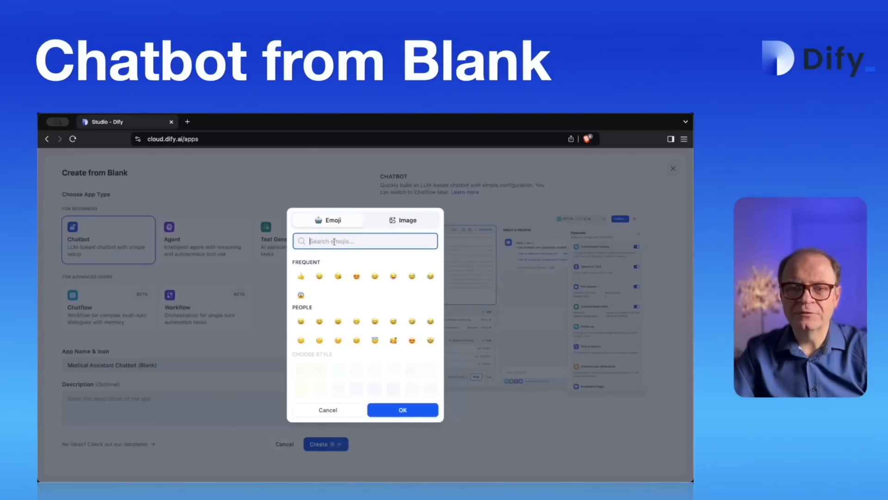
type("doctor")
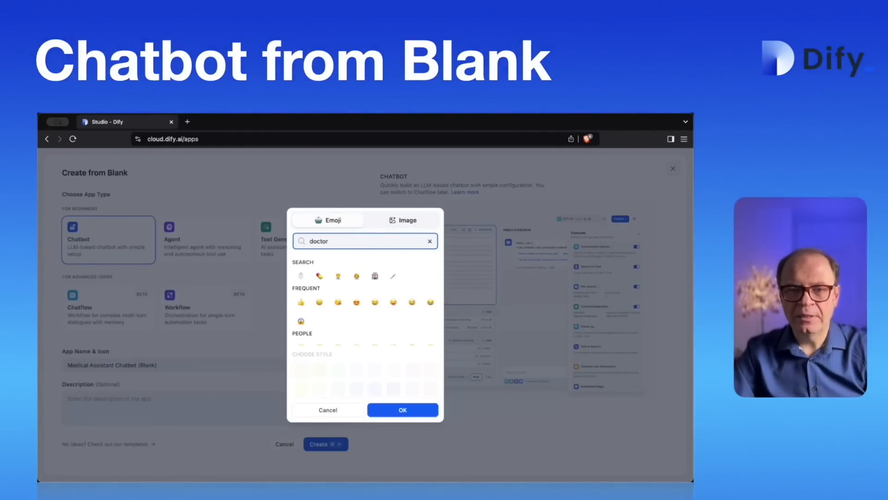
left_click(319, 277)
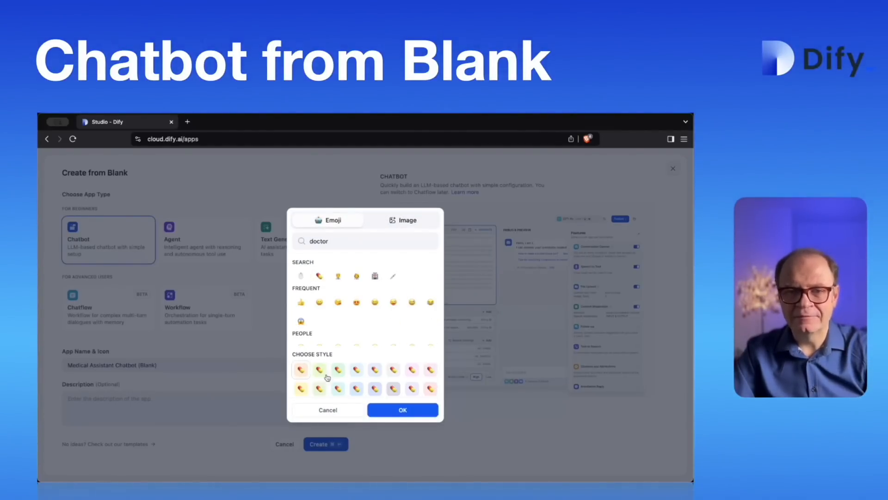
left_click(357, 390)
left_click(399, 416)
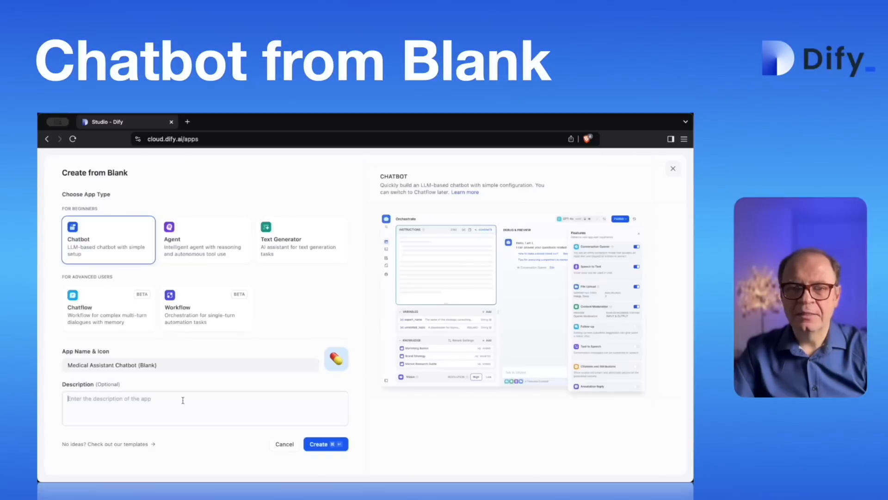
Describe the app as "Provides helpful assistance to medical doctors" and create it.
left_click(183, 400)
type("Provides helpful a")
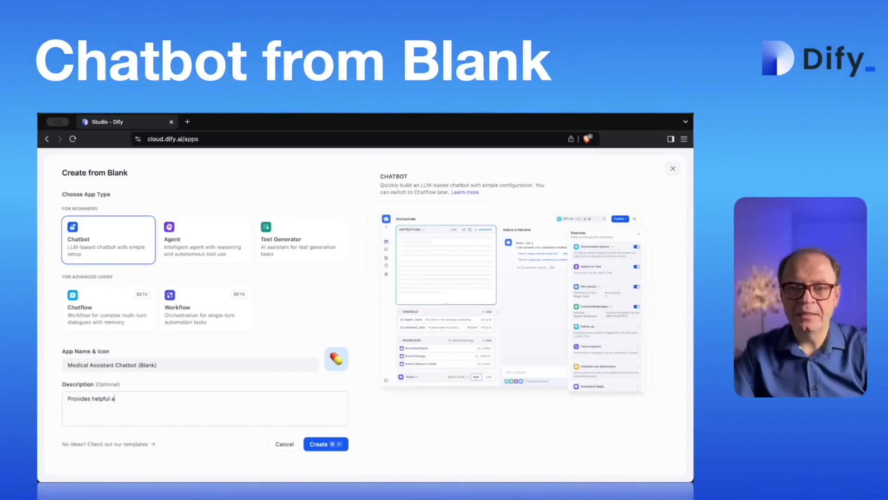
type("ssistance to")
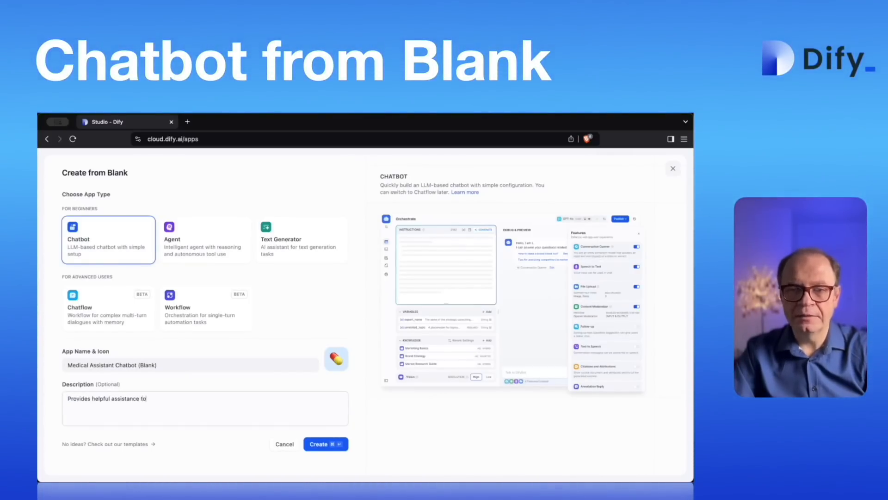
type(" medical do")
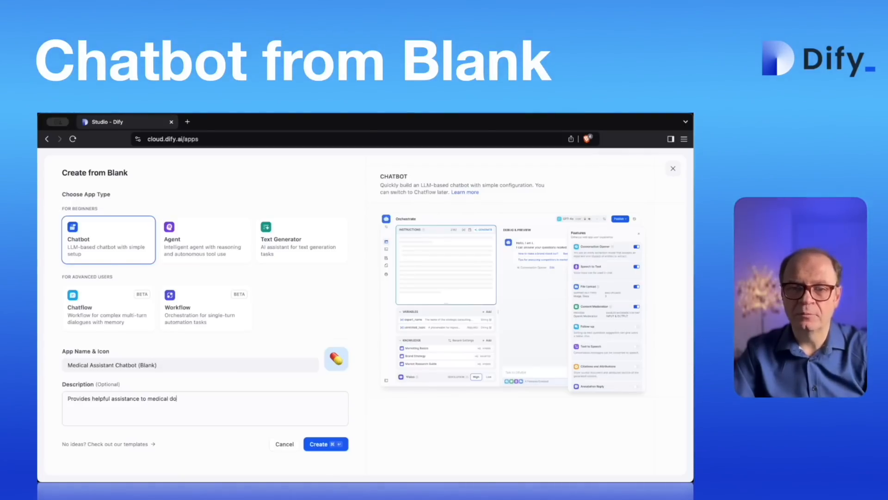
type("ctors")
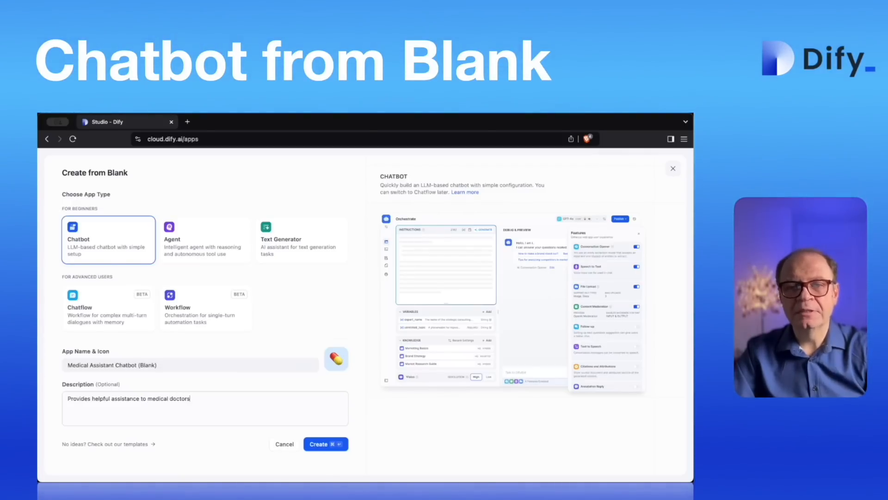
left_click(332, 444)
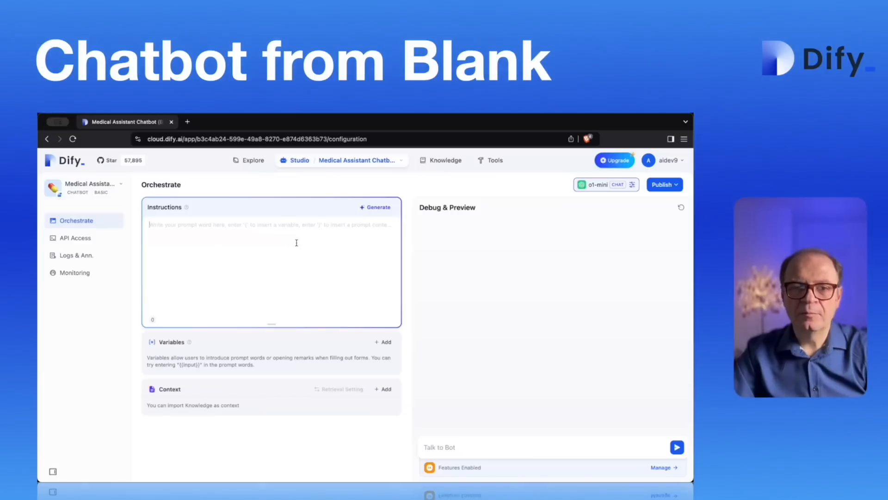
Generate a prompt with the Prompt Generator from "Provide helpful research for medical doctors in the field of general medicine".
left_click(378, 207)
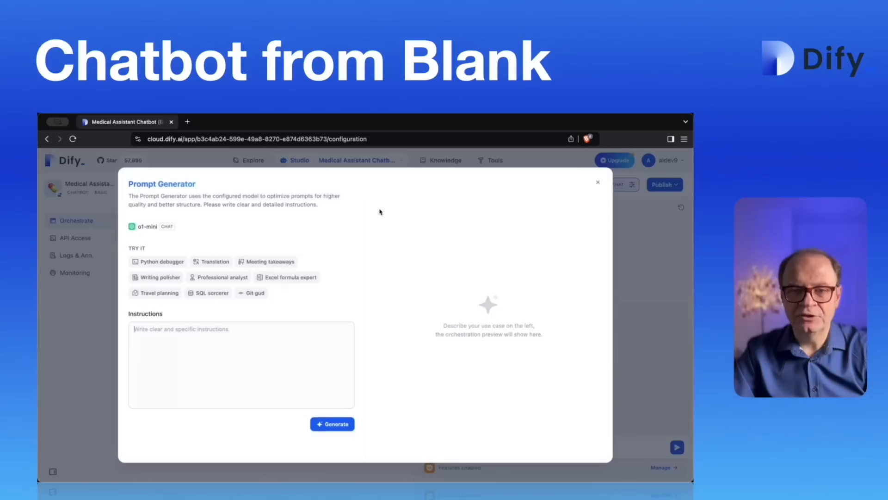
left_click(206, 350)
type("Provide ")
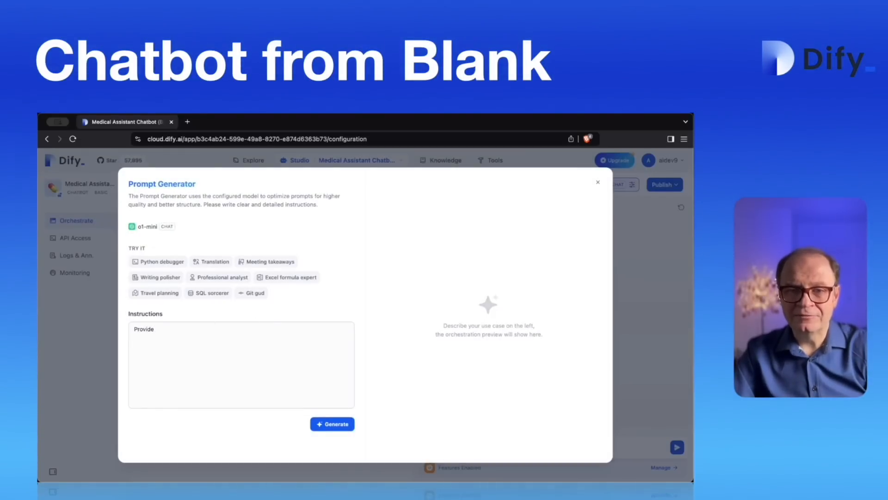
type("help")
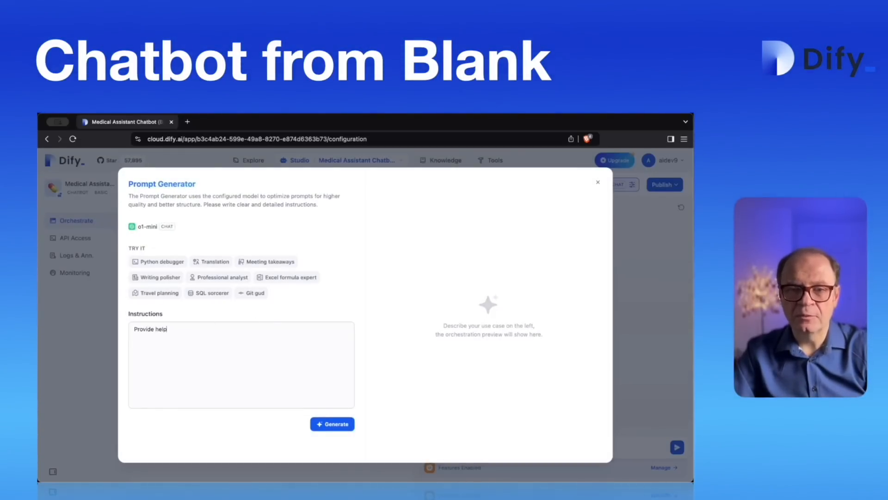
type("fu")
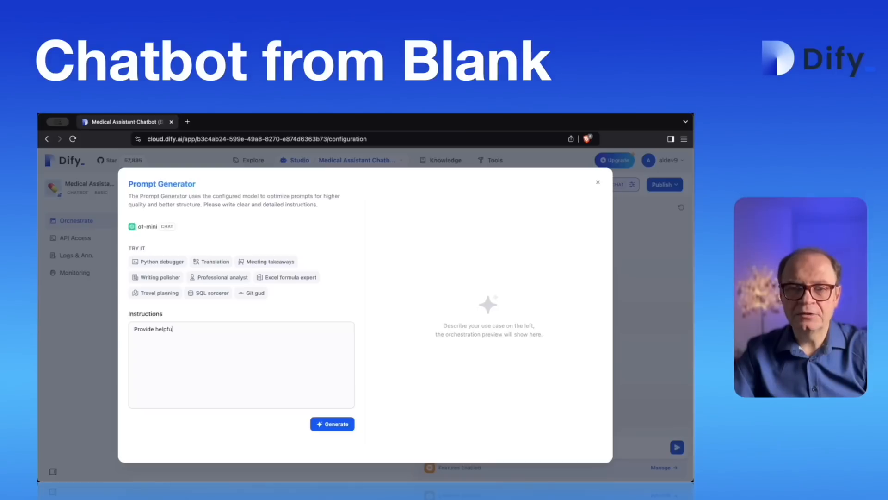
type("l research")
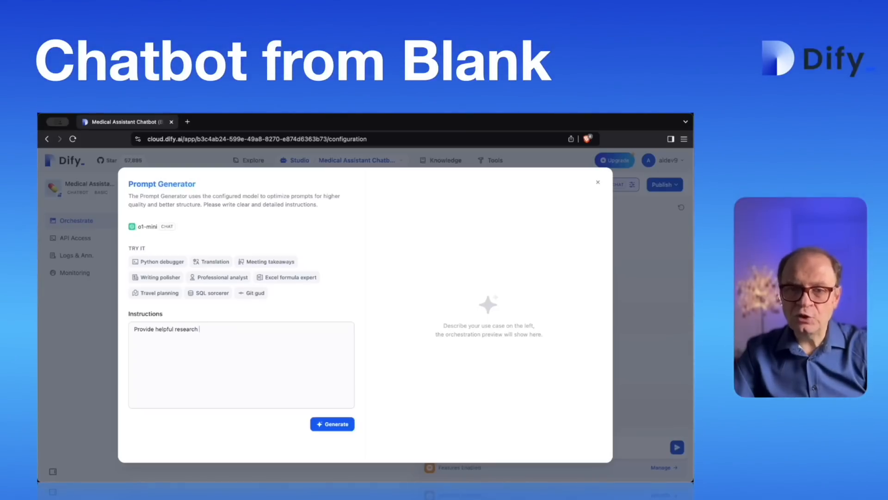
type(" for medical ")
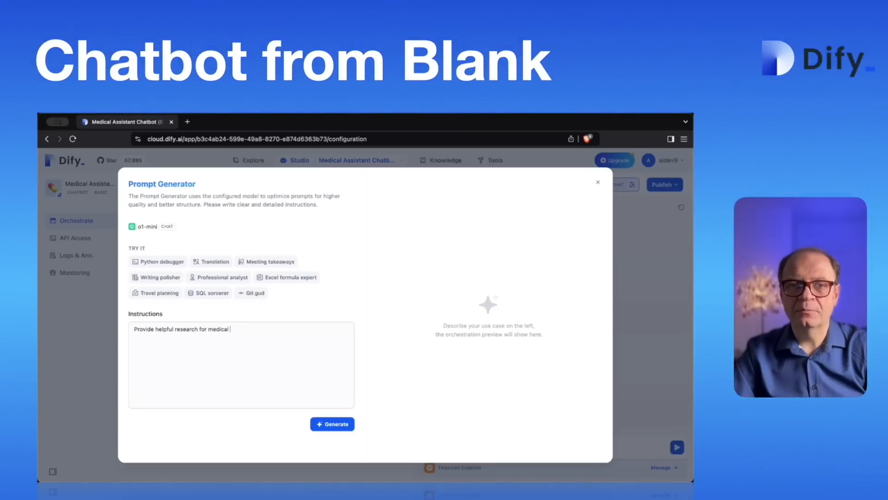
type("doctors in the field of")
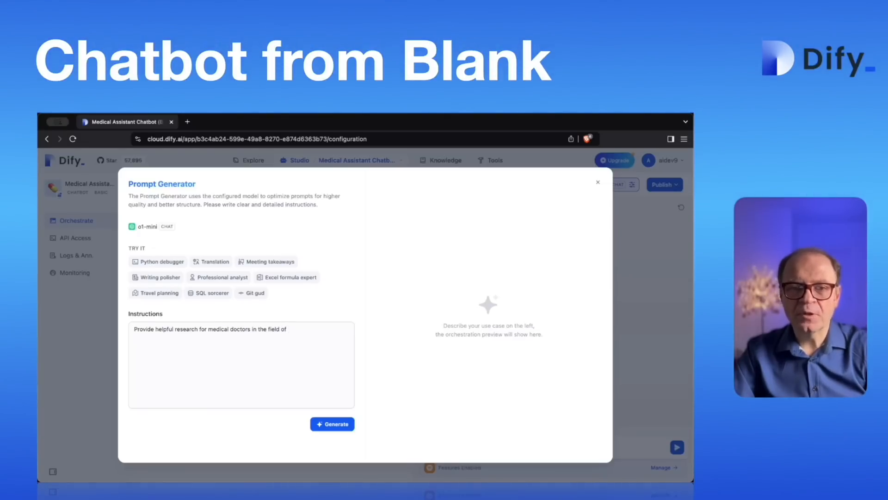
type(" general medicine")
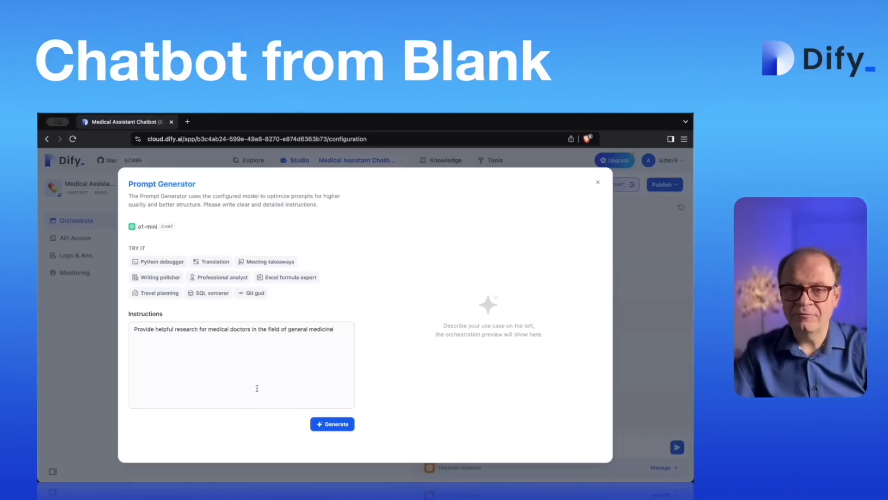
left_click(337, 424)
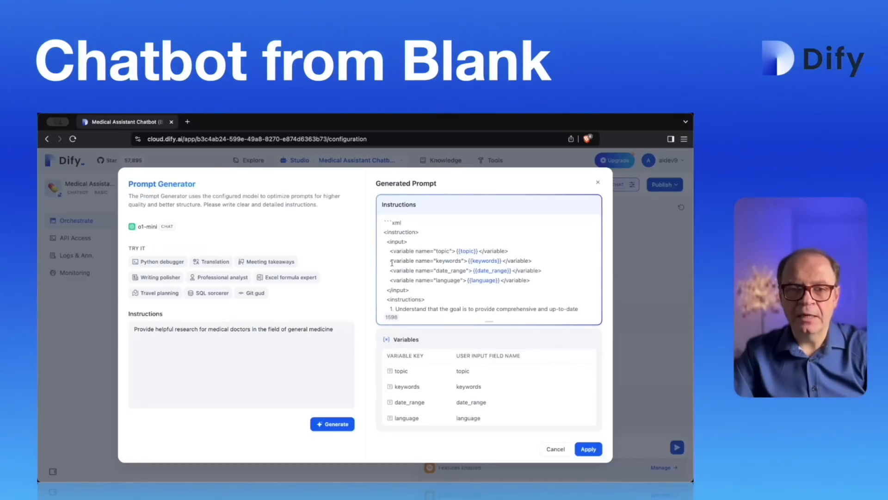
Examine the generated prompt's instructions, variables and conversation opener, and discard the prompt without applying it.
scroll(444, 278, "down", 3)
scroll(463, 386, "down", 1)
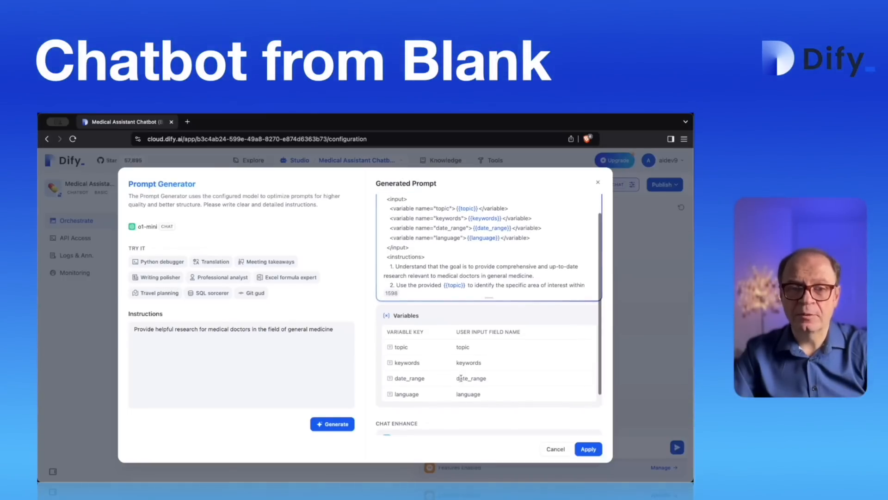
scroll(463, 380, "down", 2)
scroll(463, 377, "up", 3)
scroll(450, 288, "down", 3)
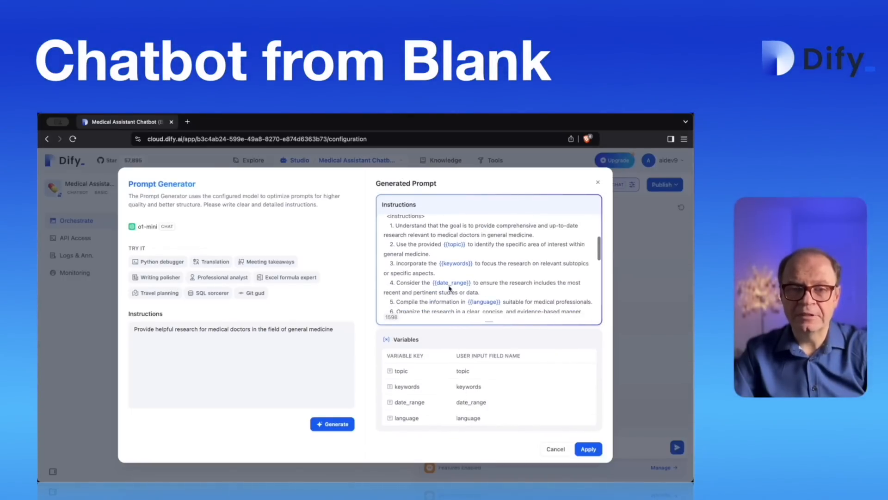
scroll(479, 268, "down", 5)
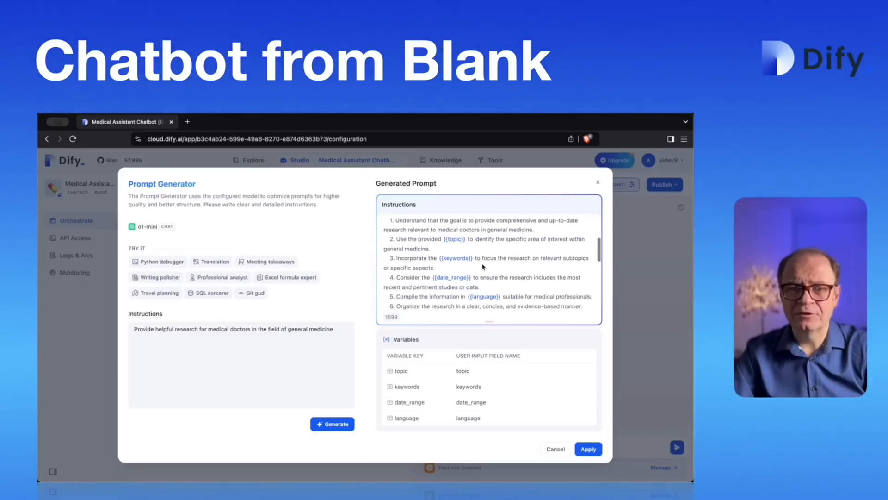
scroll(483, 267, "down", 7)
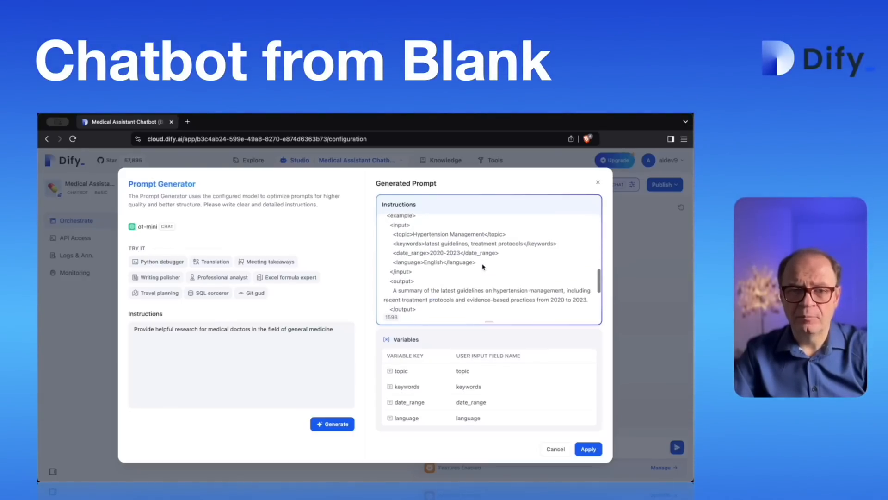
scroll(485, 373, "down", 3)
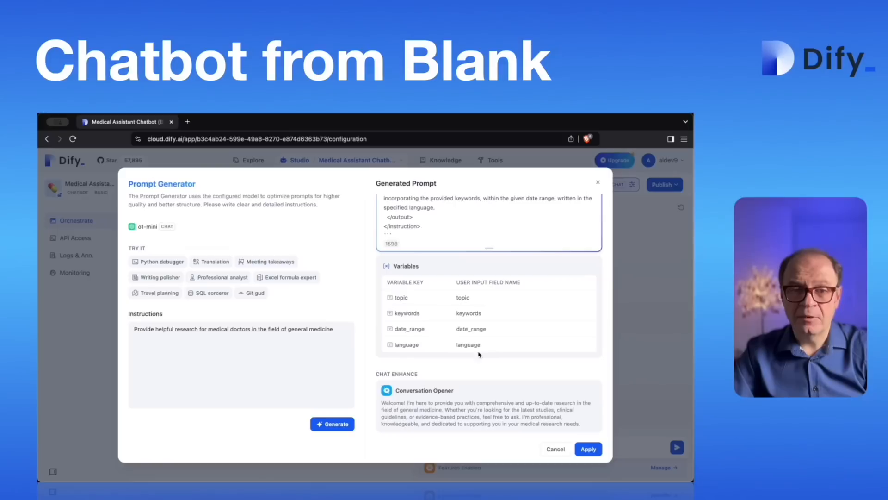
scroll(471, 337, "up", 3)
scroll(441, 258, "up", 1)
scroll(441, 258, "up", 15)
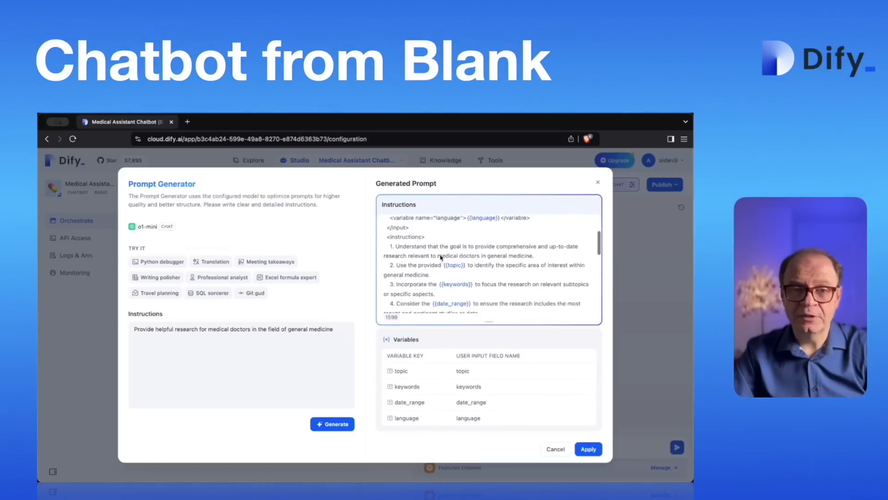
left_click(556, 449)
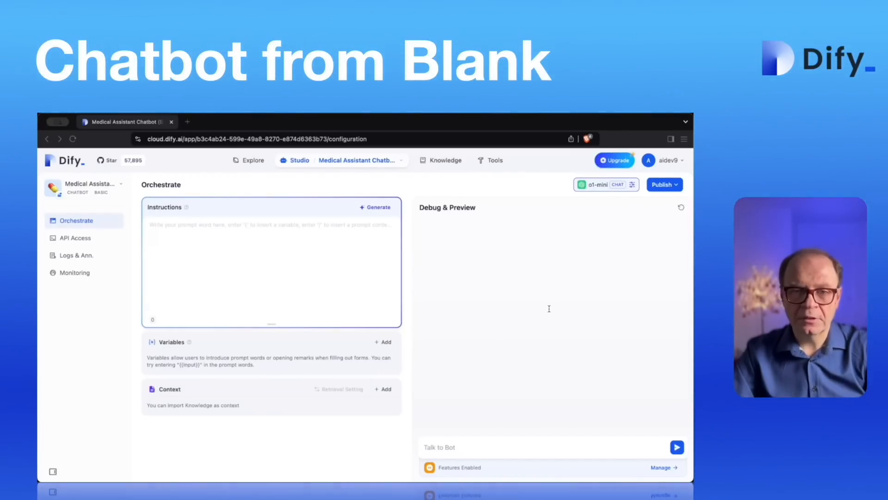
Write the instructions "You are a helpful medical research assistant. Help Medical Doctors with fresh medical facts. Research {{topic}}", inserting topic as a new variable.
left_click(296, 268)
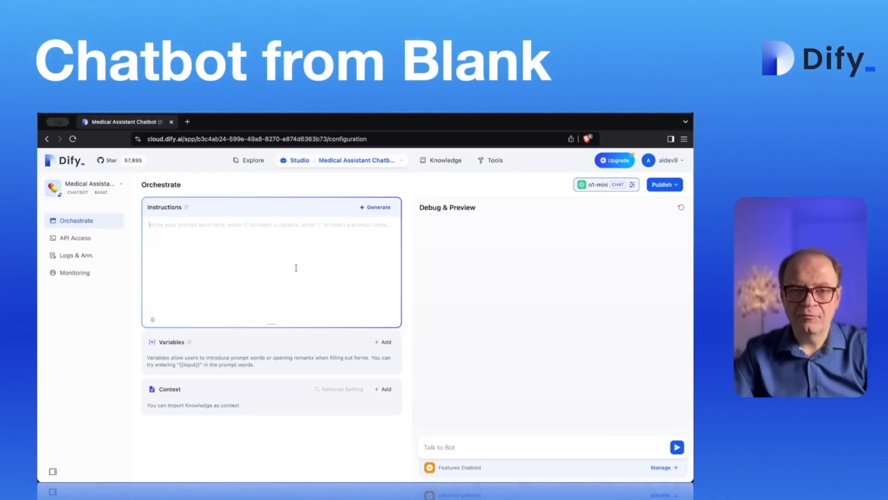
type("You are a helpful medical research assistant. Help Medical Doctors with fresh medical facts.")
type("Research {")
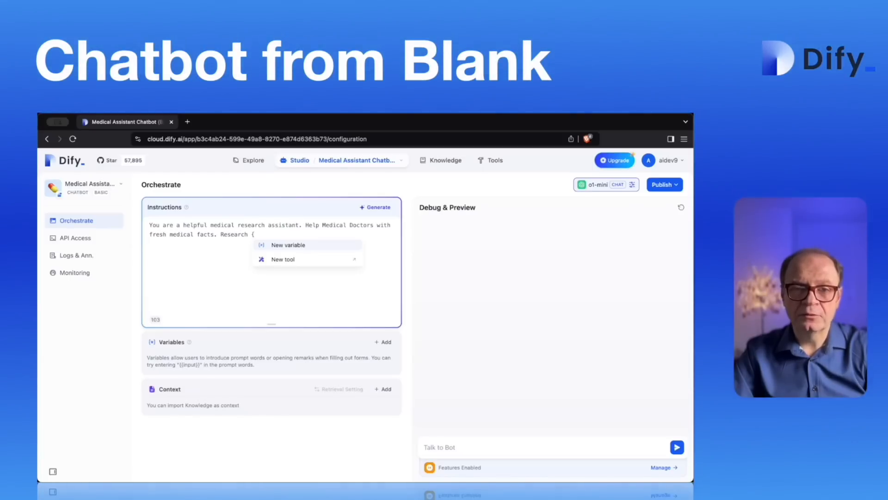
left_click(296, 246)
type("topic")
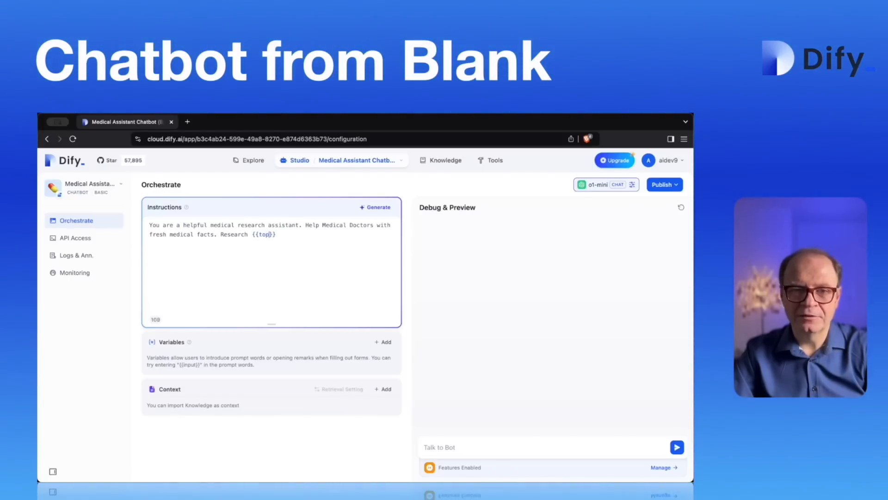
Finish the instructions with "and provide the answer." and add the topic variable to the user input form.
key("Right")
key("Right")
type("and pr")
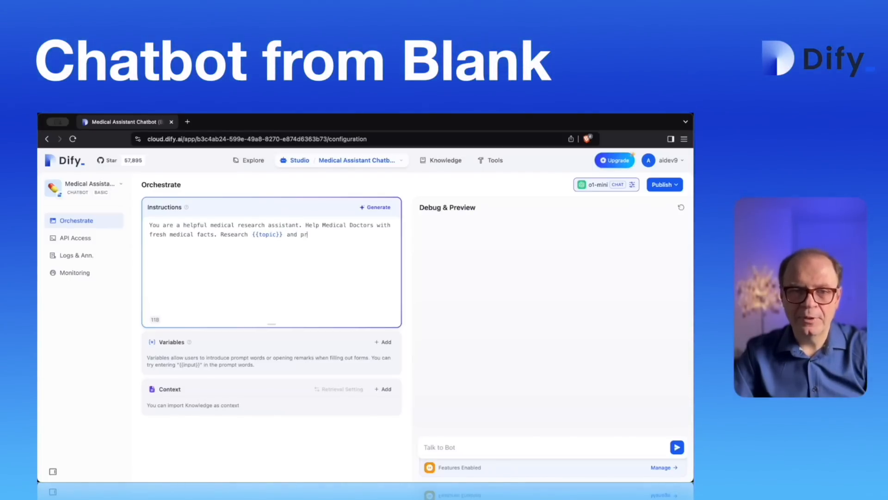
type("ovide ")
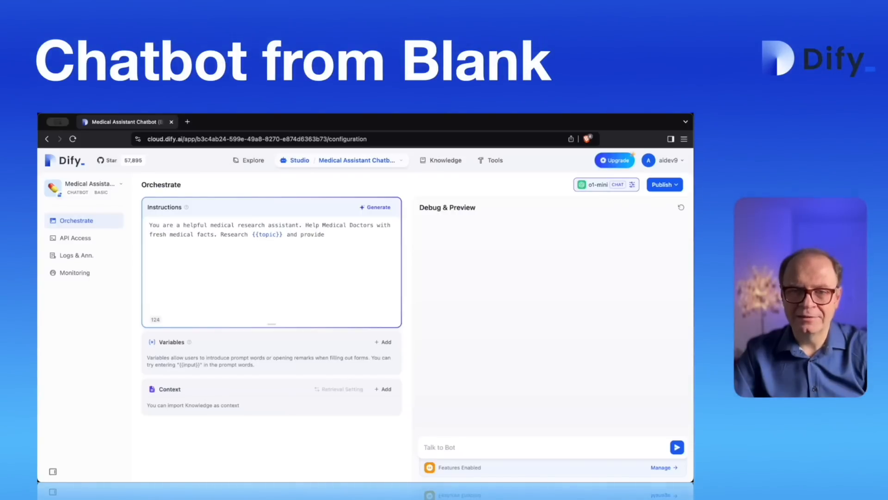
type("the answer")
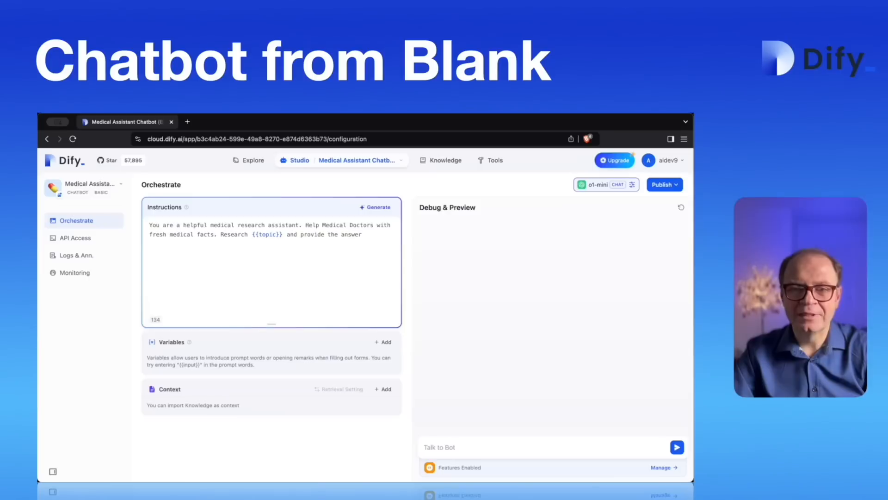
type(".")
key("Tab")
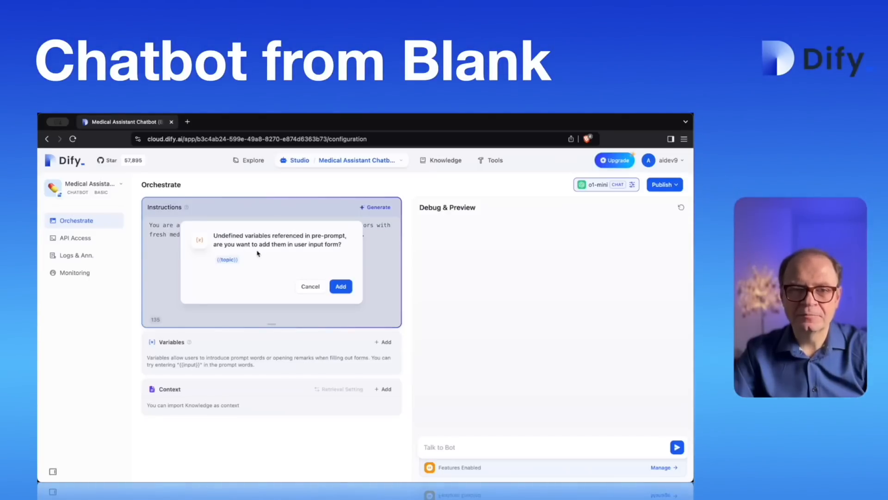
left_click(341, 288)
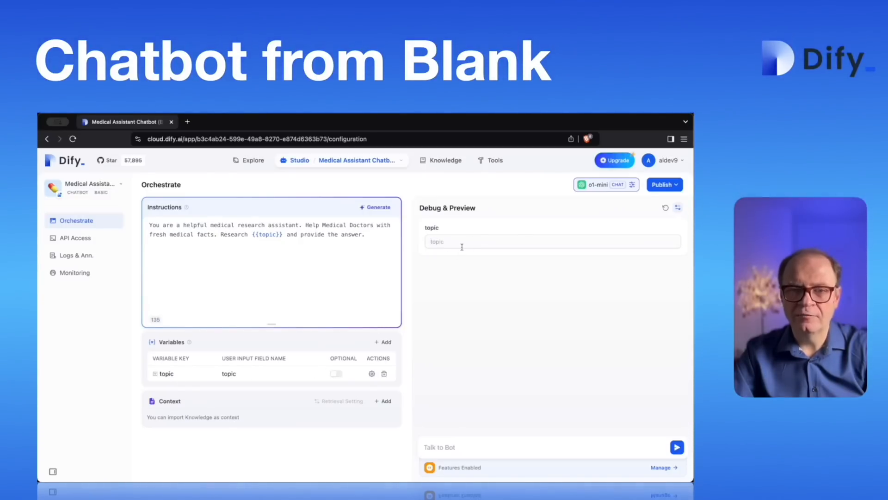
Enter "What are the remedies for common flu?" in the preview chat and try to send it.
left_click(469, 447)
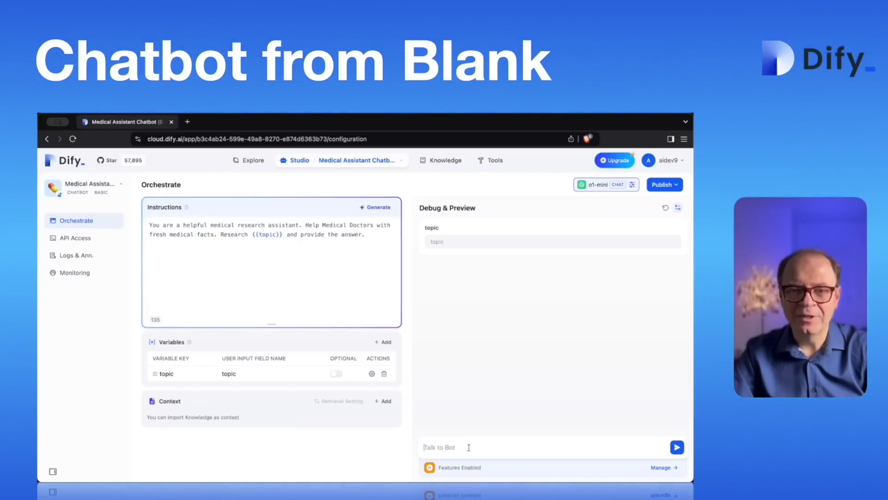
type("What ar")
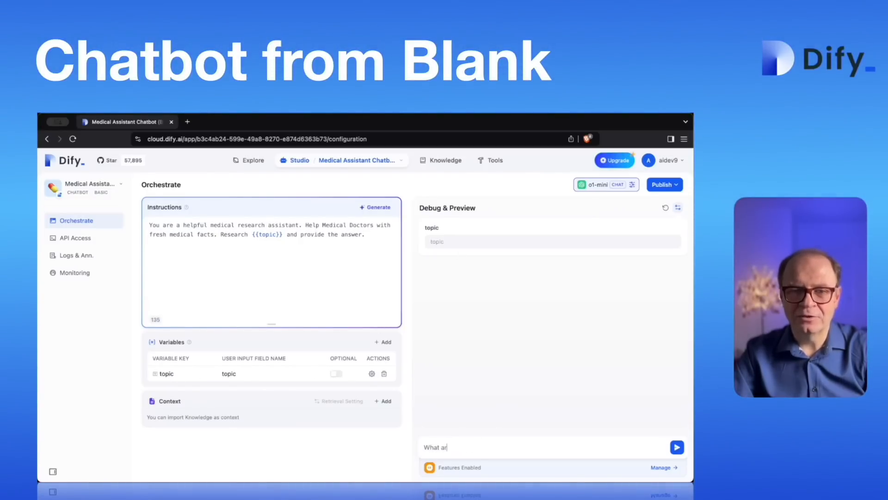
type("e the remedies for common fl")
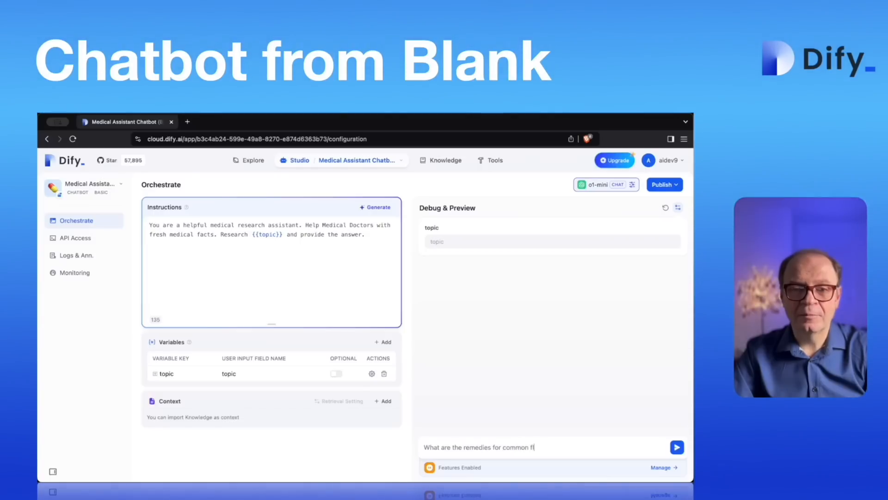
type("u?")
key("Return")
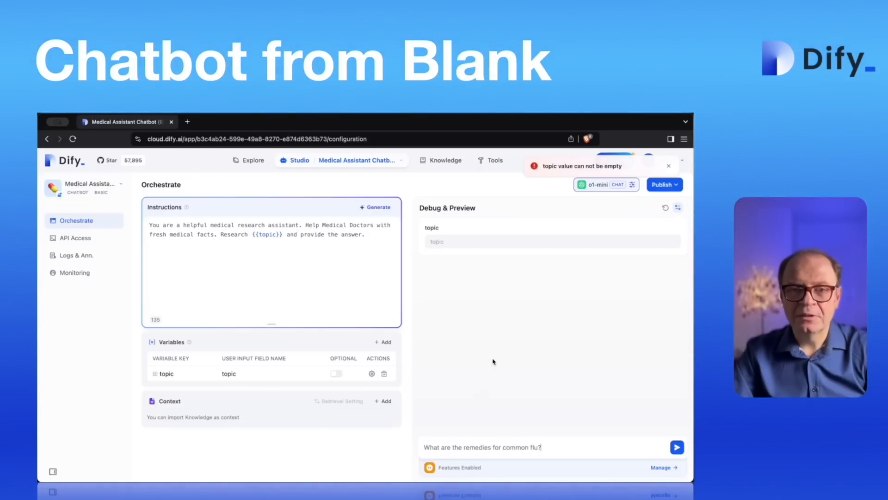
Set the preview's topic to "common flu", send the question and review the answer from its beginning.
left_click(454, 242)
type("common f")
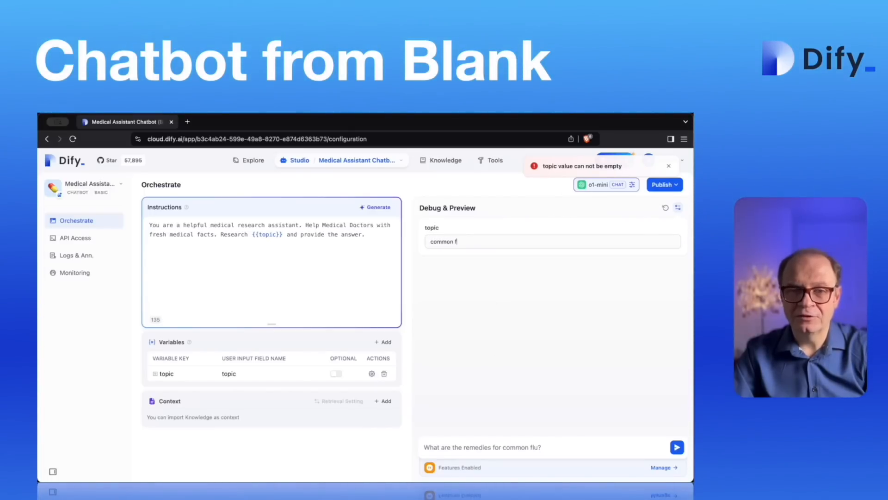
type("lu")
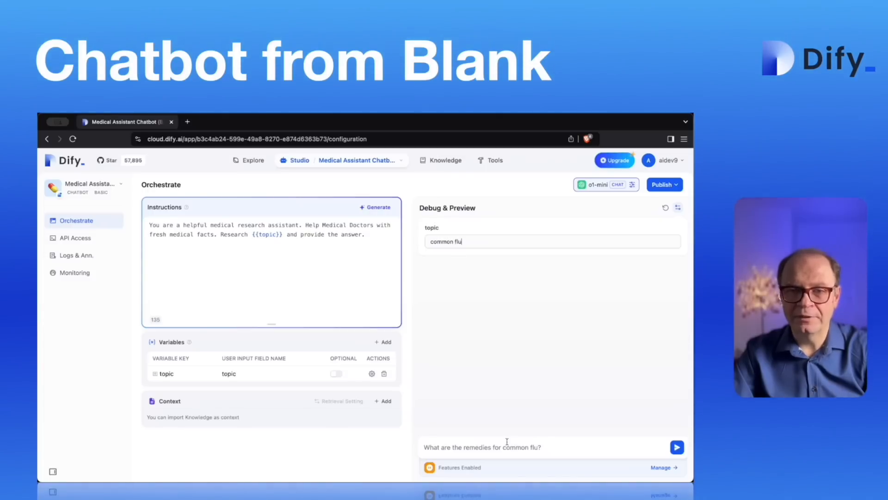
left_click(677, 447)
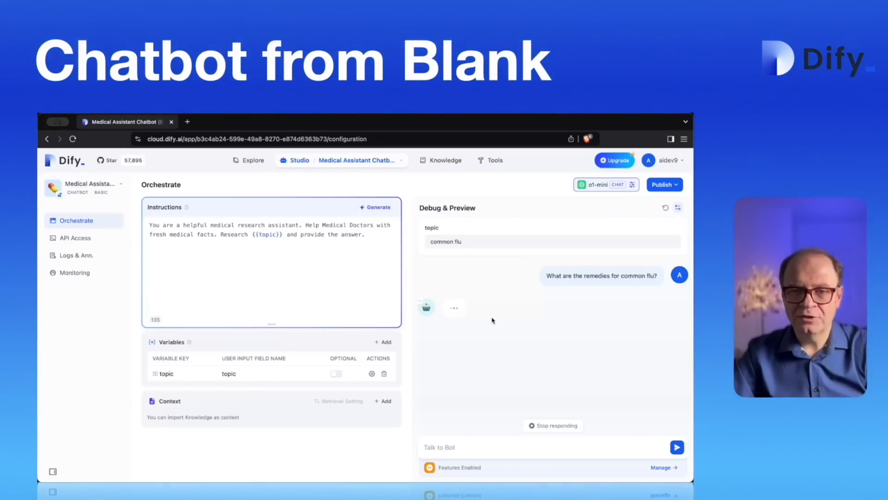
scroll(538, 306, "up", 15)
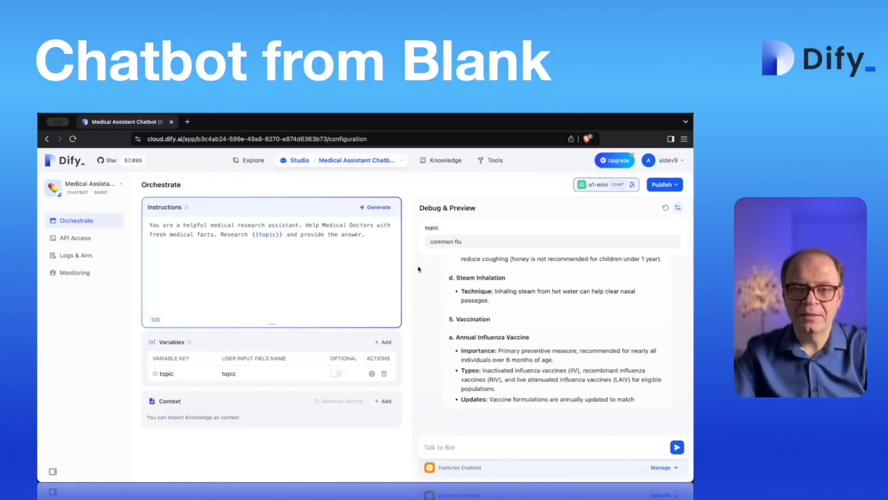
scroll(418, 269, "up", 15)
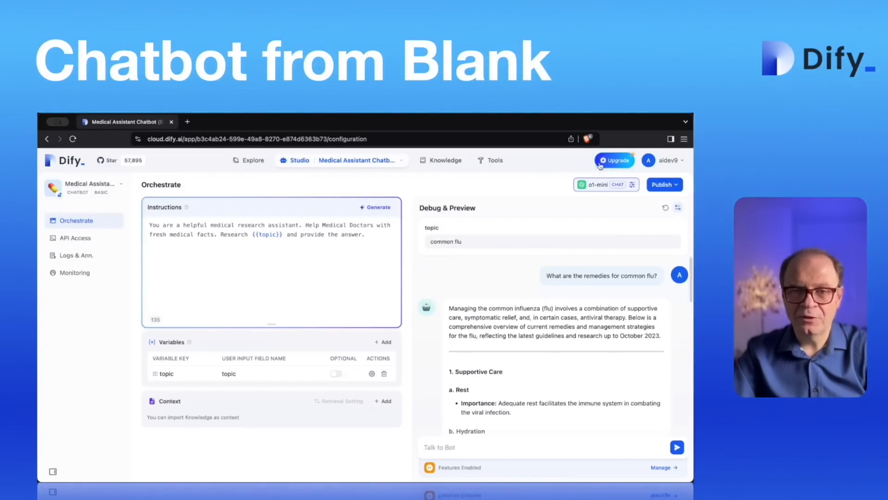
Look through the available models and the parameters of the chatbot's model, and close the model settings.
left_click(602, 184)
left_click(600, 211)
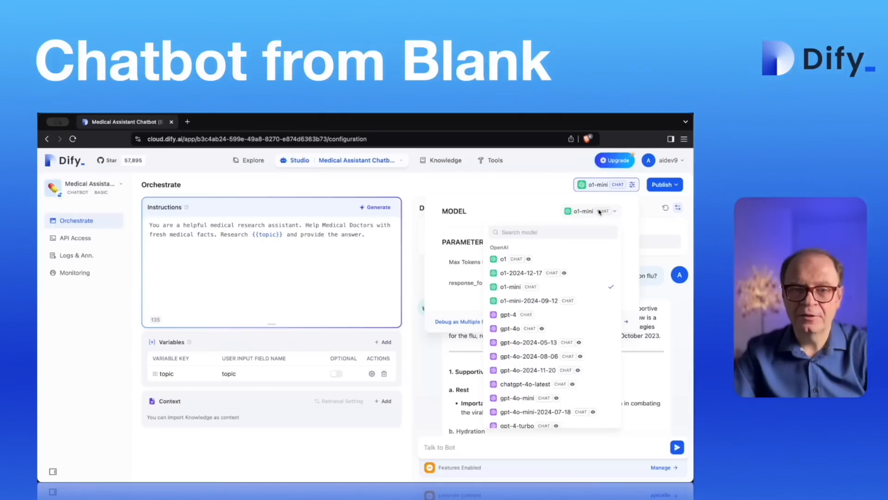
left_click(511, 215)
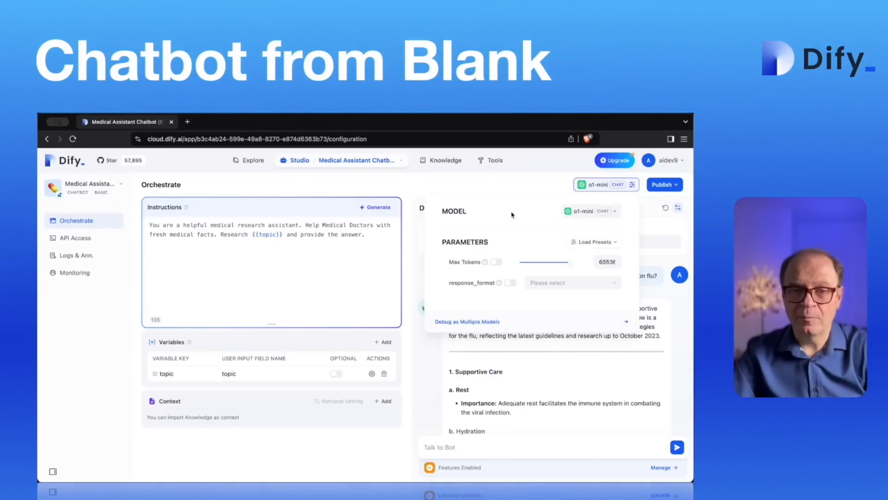
left_click(506, 177)
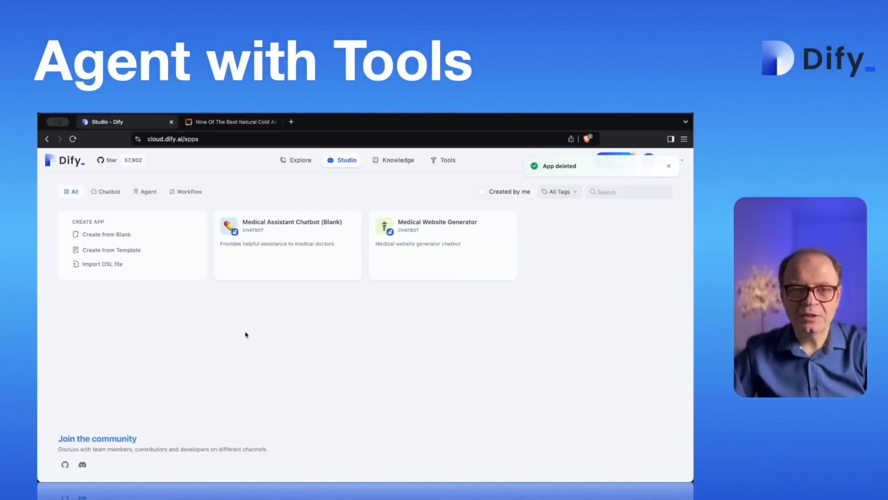
Start a new app from blank of type Agent and name it "Medical Agent".
left_click(114, 237)
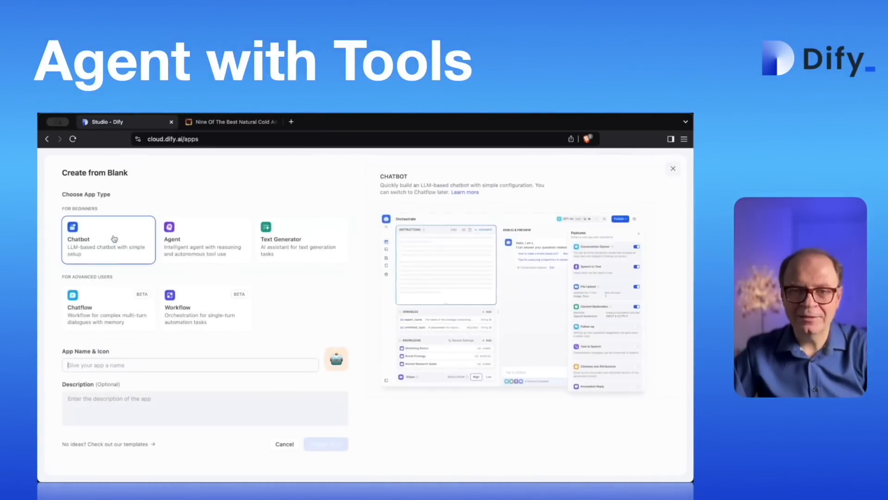
left_click(202, 237)
left_click(199, 367)
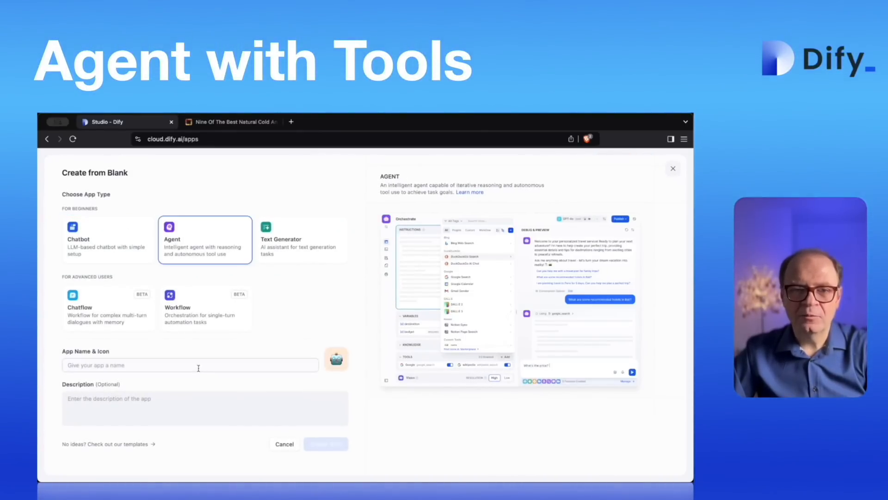
type("Medical Agent")
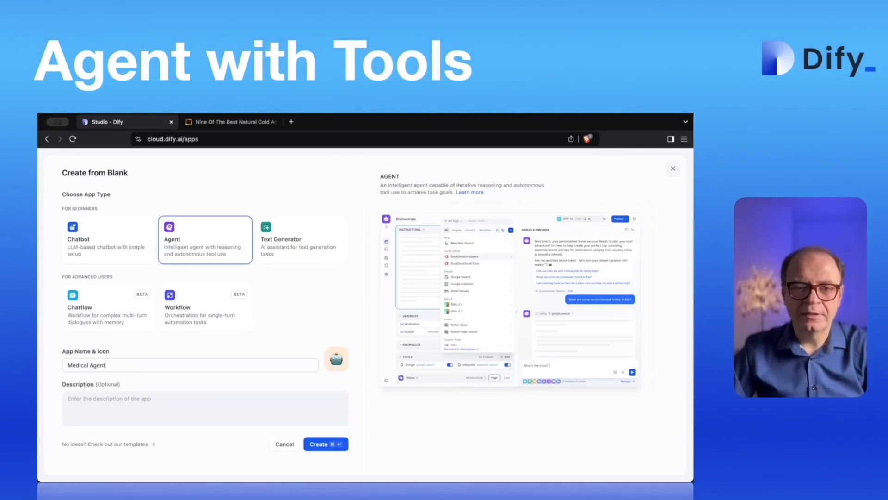
Search the emojis for "doctor" and set the app icon to the person emoji on a light pink background.
left_click(330, 359)
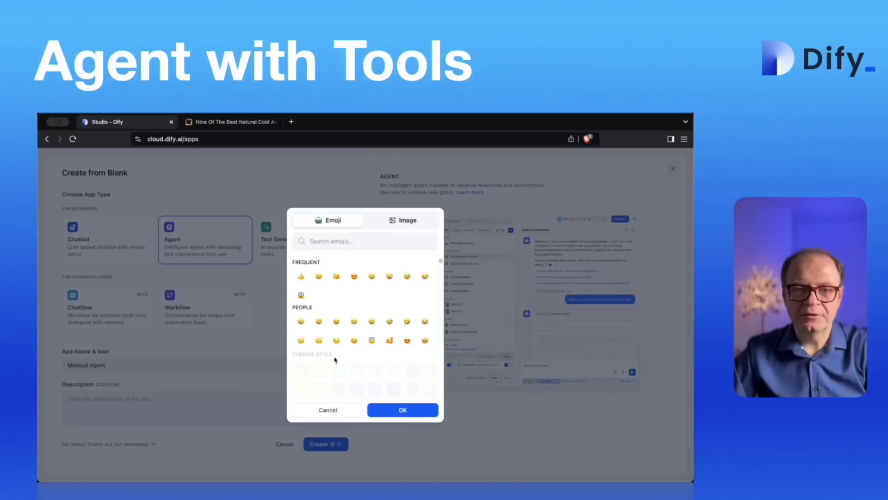
left_click(326, 242)
type("doctor")
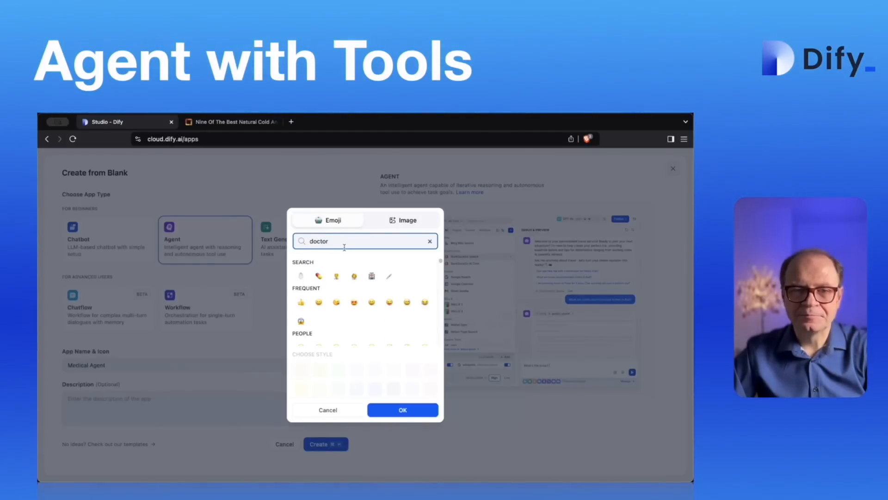
scroll(351, 253, "down", 2)
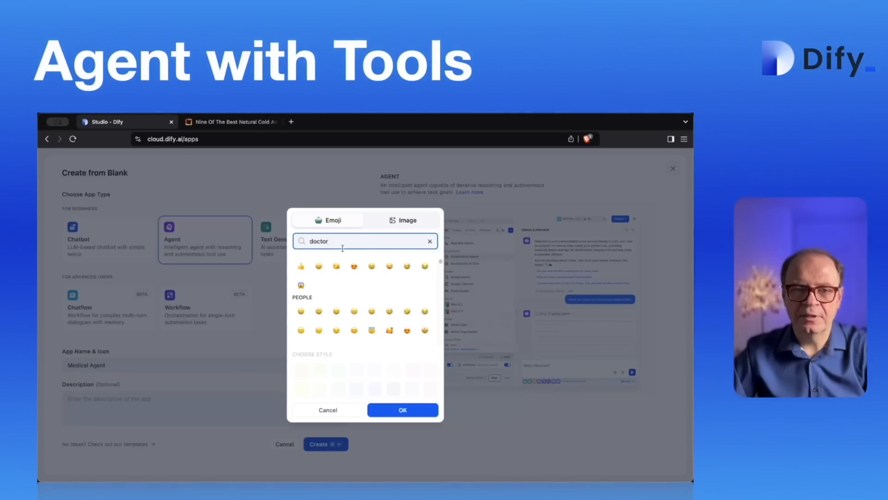
scroll(349, 275, "up", 2)
left_click(354, 276)
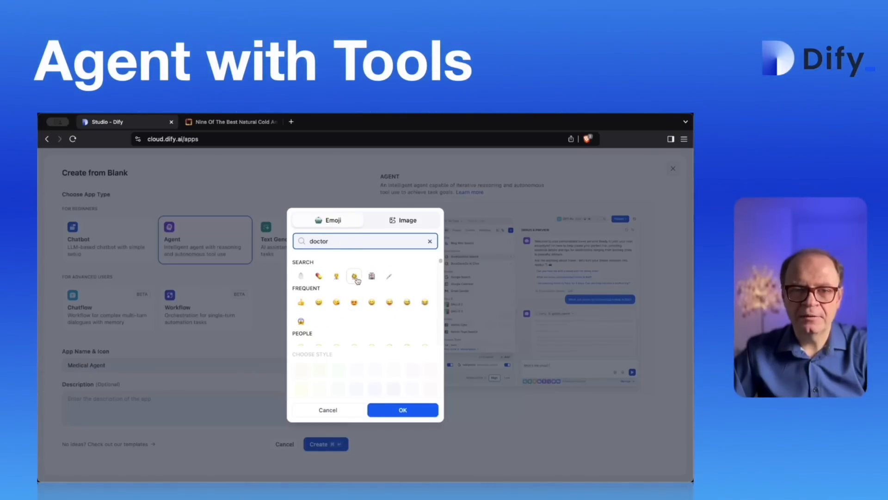
left_click(356, 278)
left_click(430, 391)
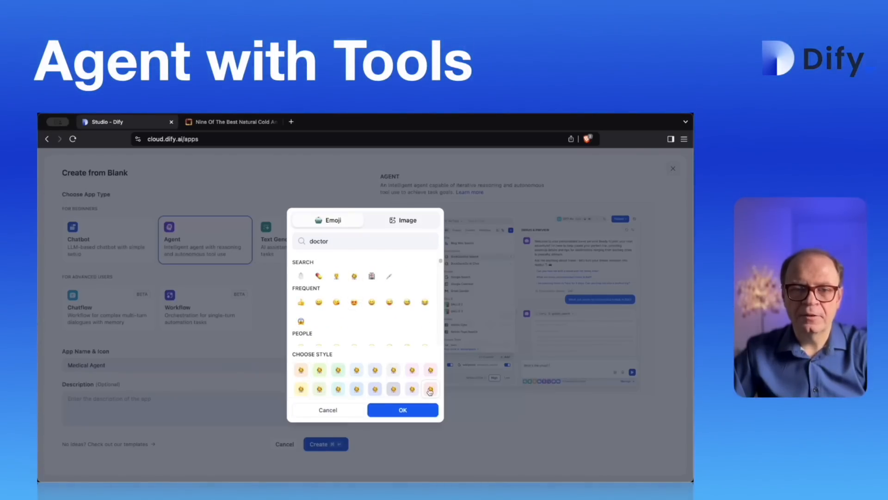
left_click(403, 411)
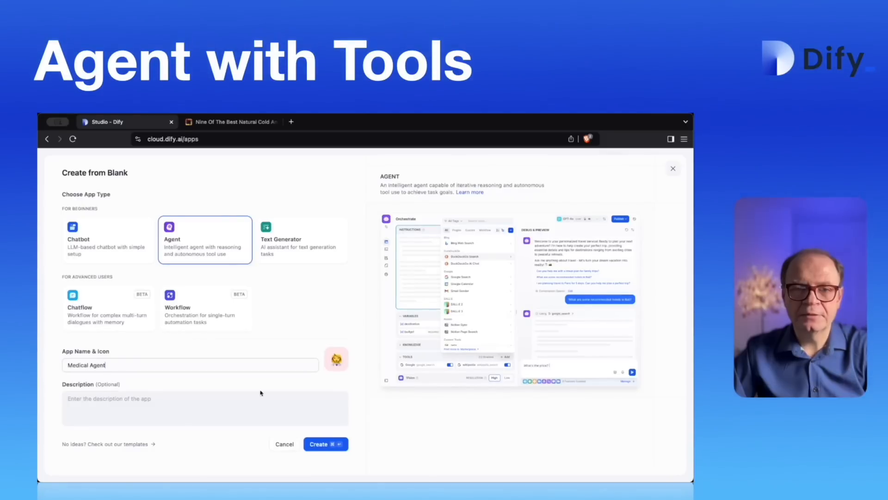
Describe the app as "Medical agent app" and create it.
left_click(203, 402)
type("Medical ")
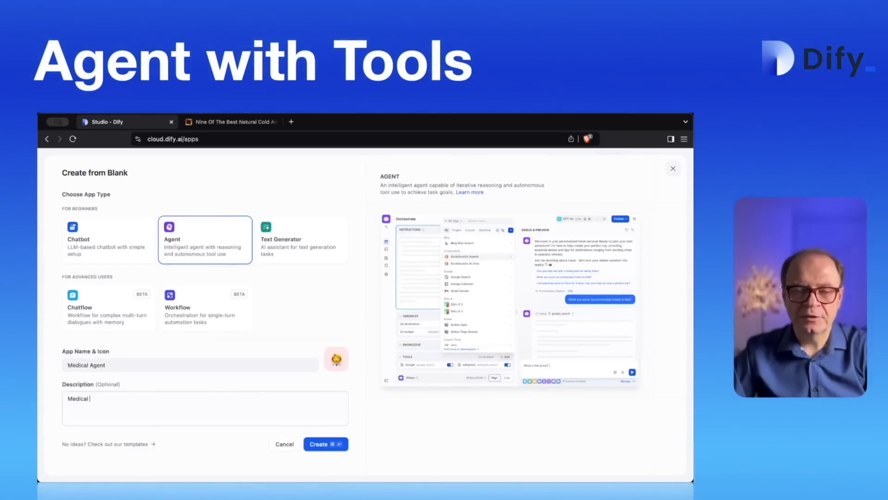
type("agent app")
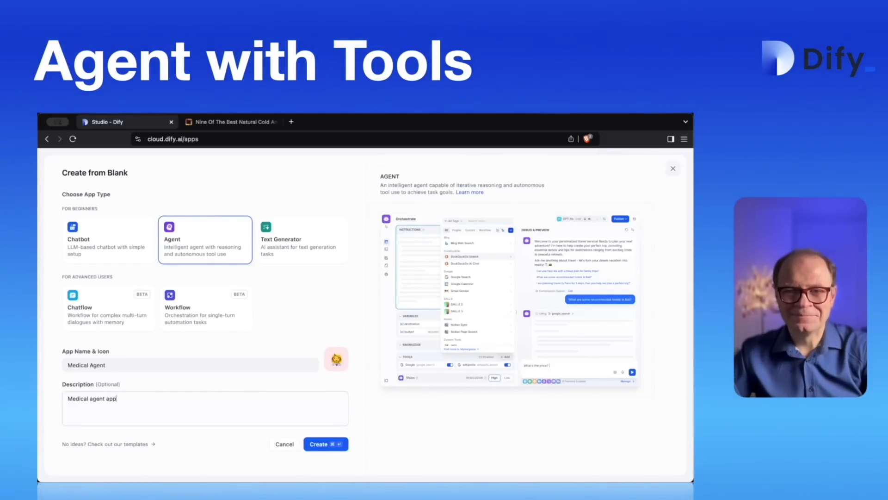
left_click(324, 444)
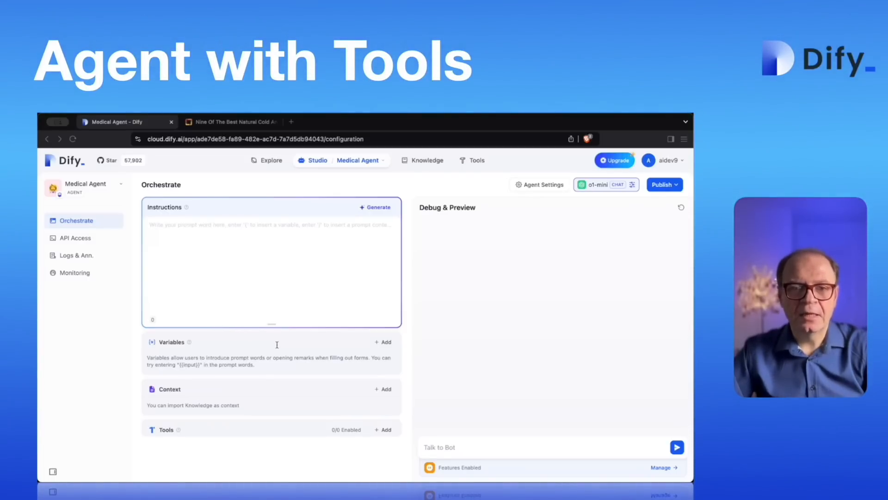
Write the agent's instructions as a helpful medical research assistant who scrapes websites with the available tools, processes data and outputs JSON when asked.
left_click(277, 345)
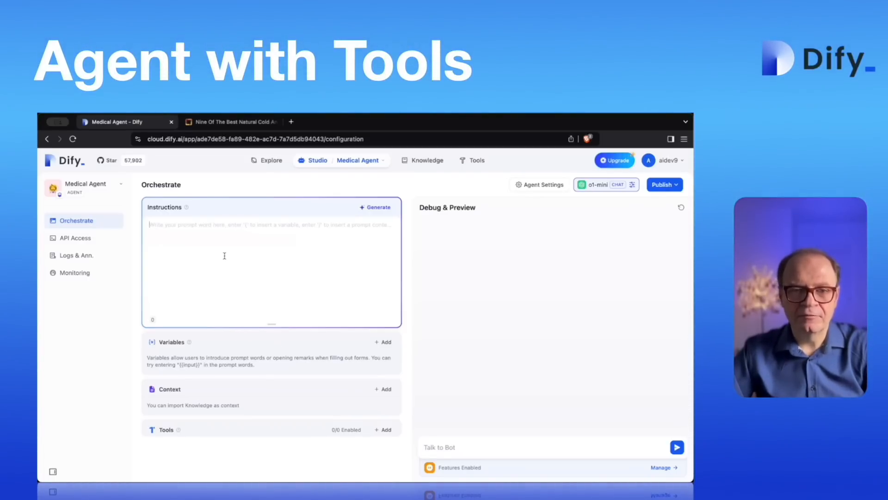
type("You are a helpful medical research assistant who knows how to scrape websites and process data. When asked, use the tools available to scrape a website and output JSON.")
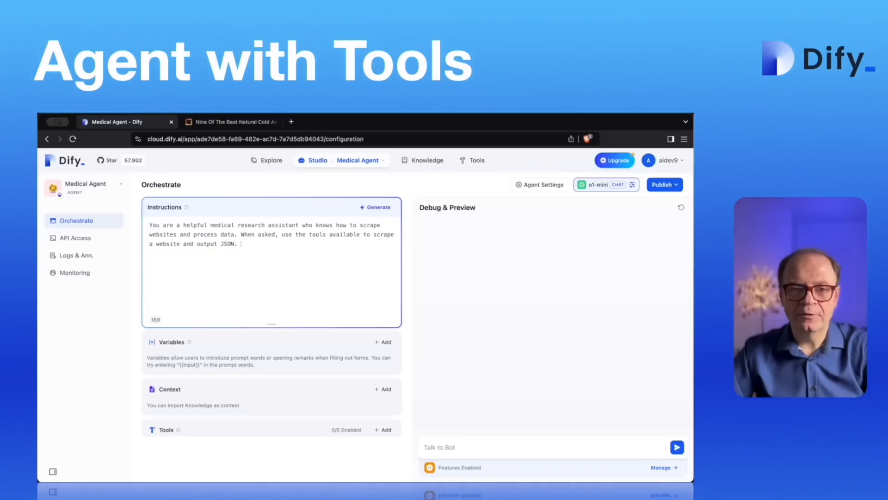
Append "Your topic of research is {{topic}}" to the instructions and add the topic variable to the user input form.
type("Your ")
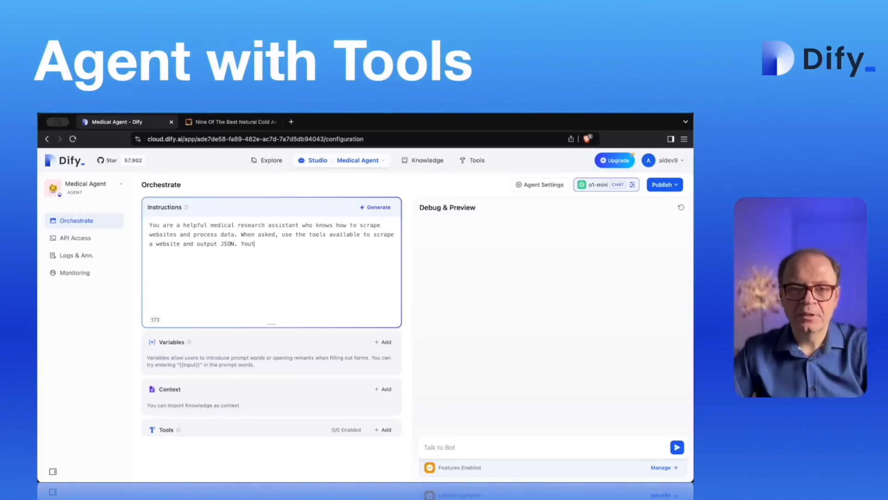
type("topic of resea")
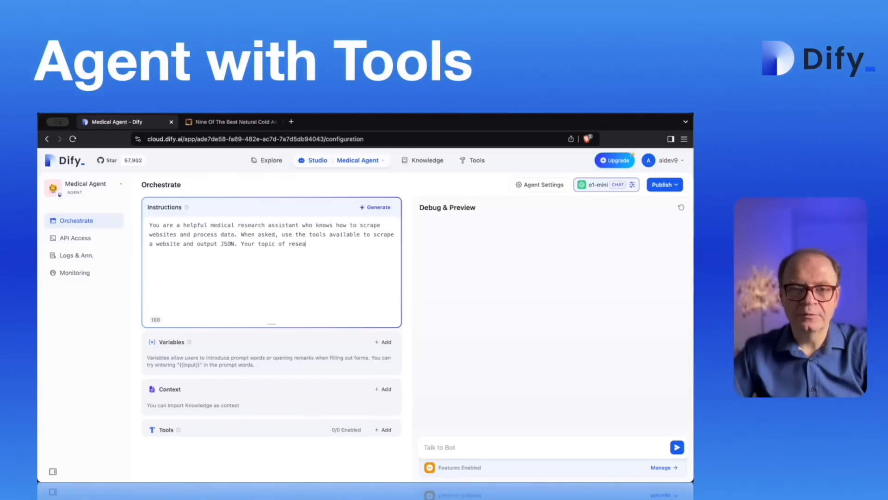
type("rch is {{")
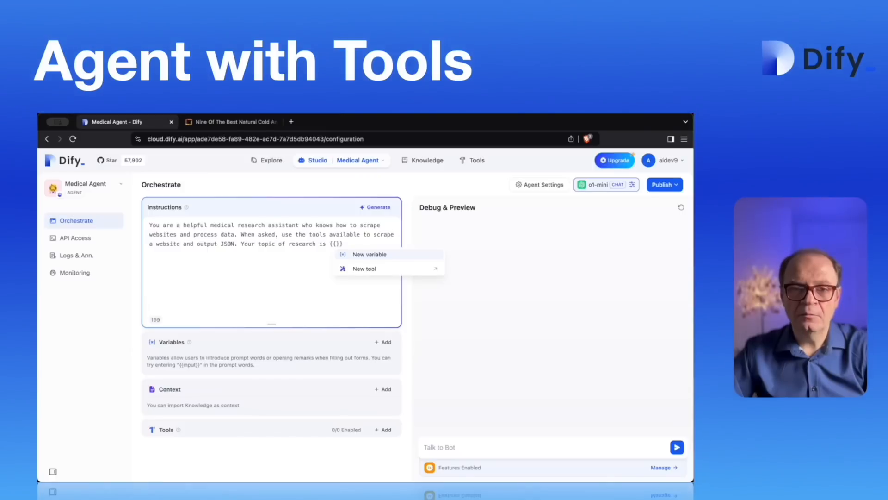
type("topic")
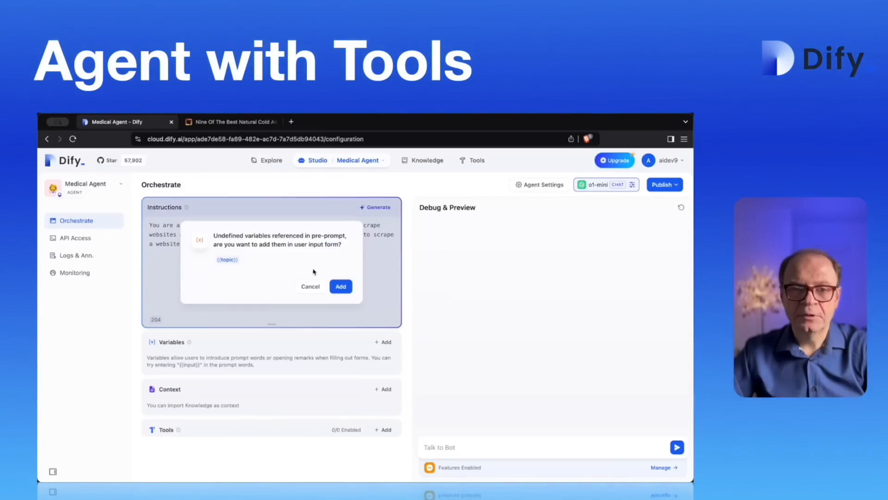
left_click(340, 286)
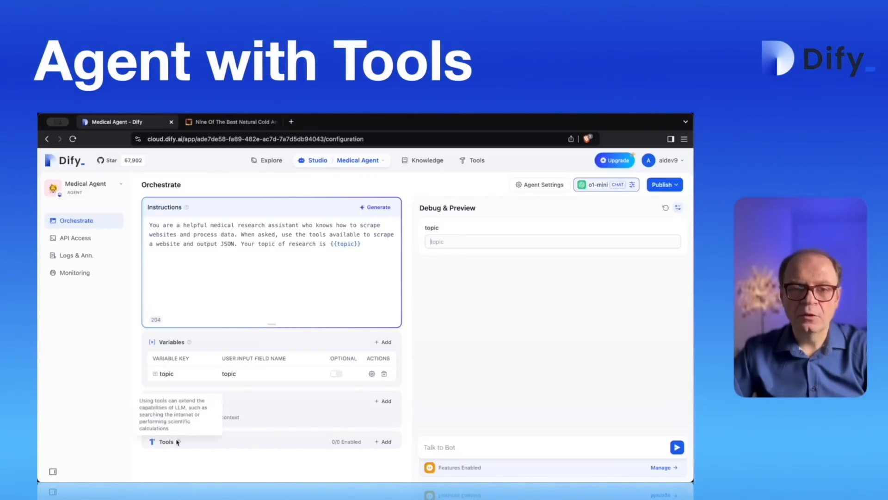
Search the built-in tools for "scra" and add the Web Scraper tool to the agent.
left_click(385, 441)
type("scra")
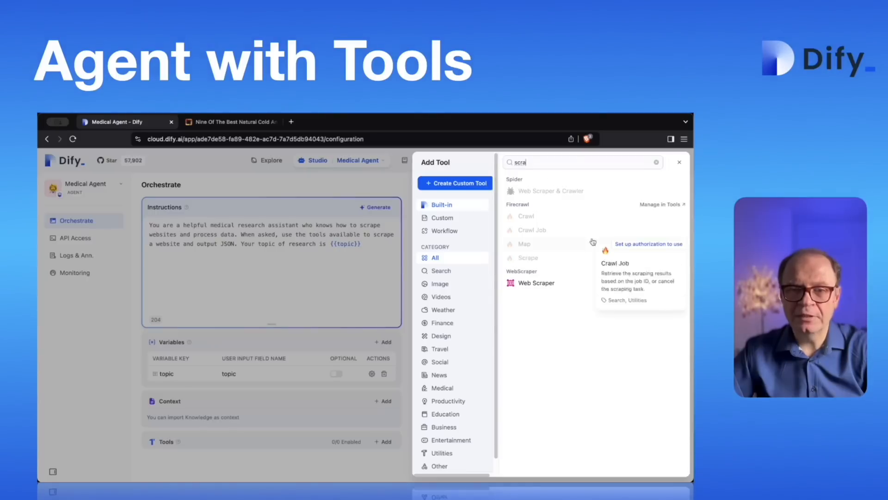
mouse_move(535, 286)
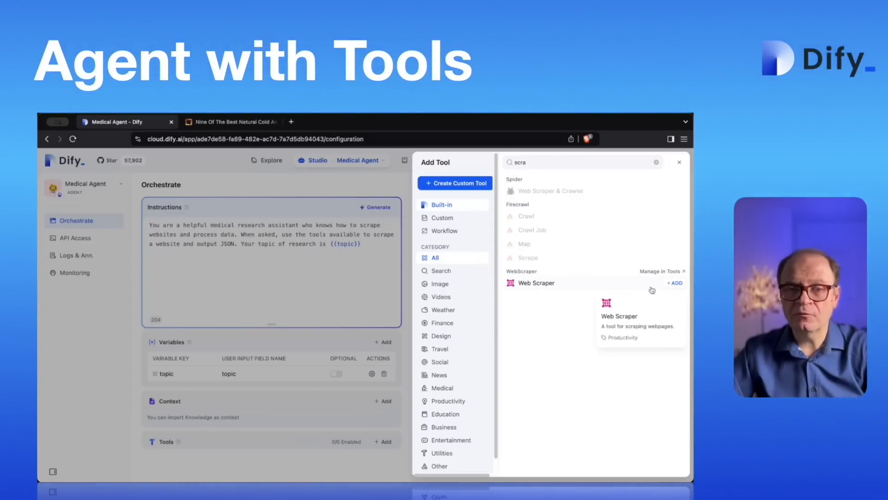
left_click(677, 284)
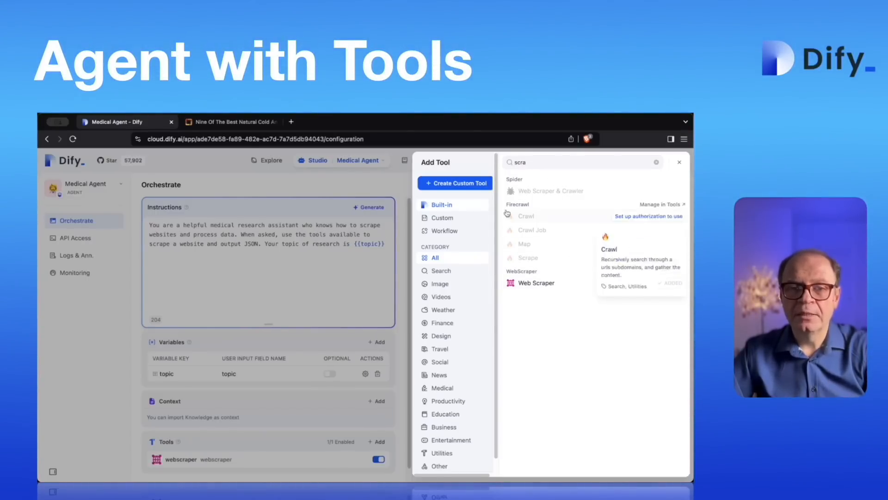
Search the tools for "json", add the JSON Parse tool to the agent and close the tool selection.
double_click(534, 164)
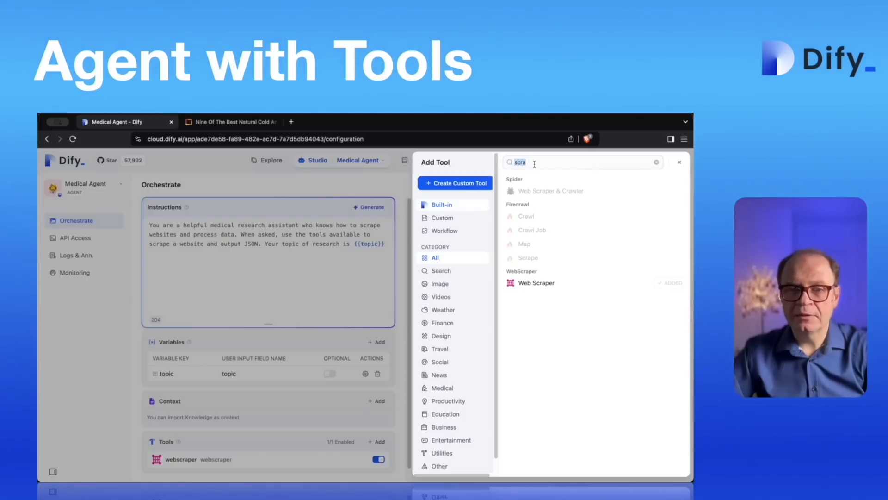
type("json")
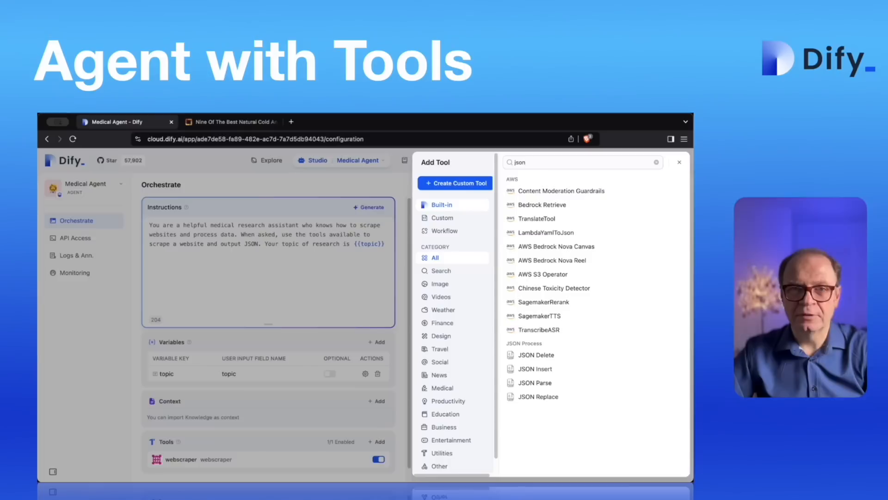
mouse_move(551, 390)
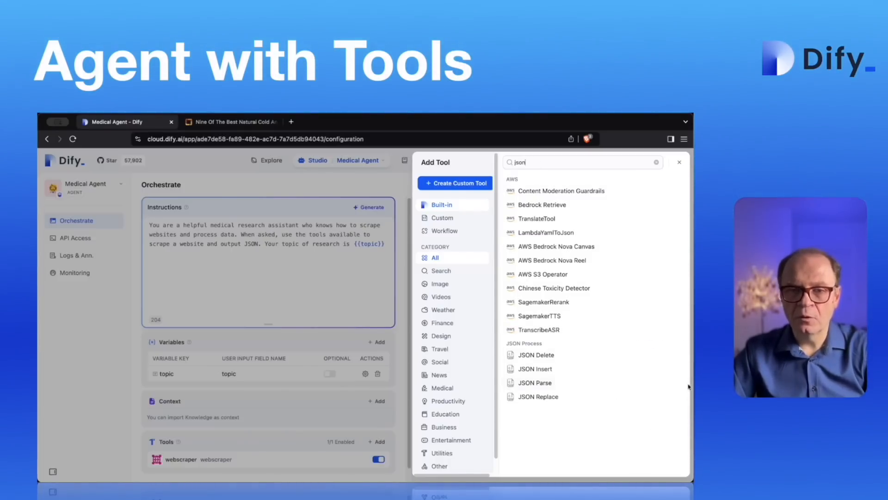
left_click(675, 382)
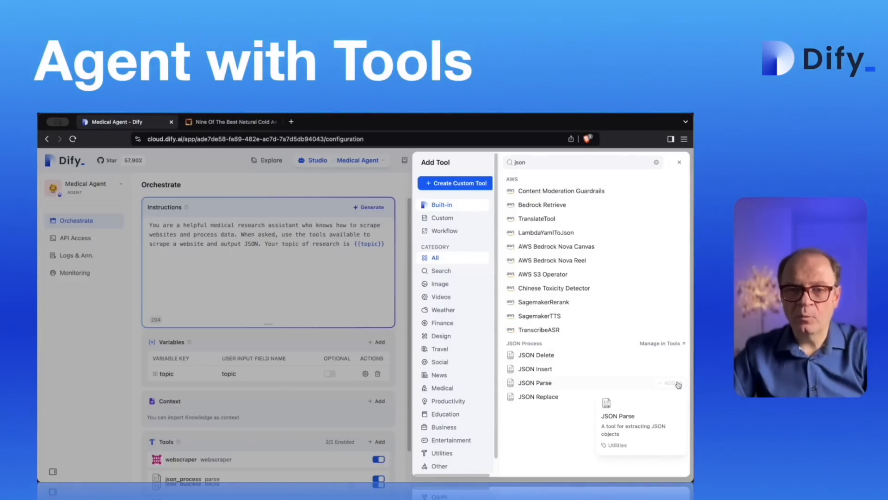
left_click(679, 162)
scroll(372, 359, "down", 1)
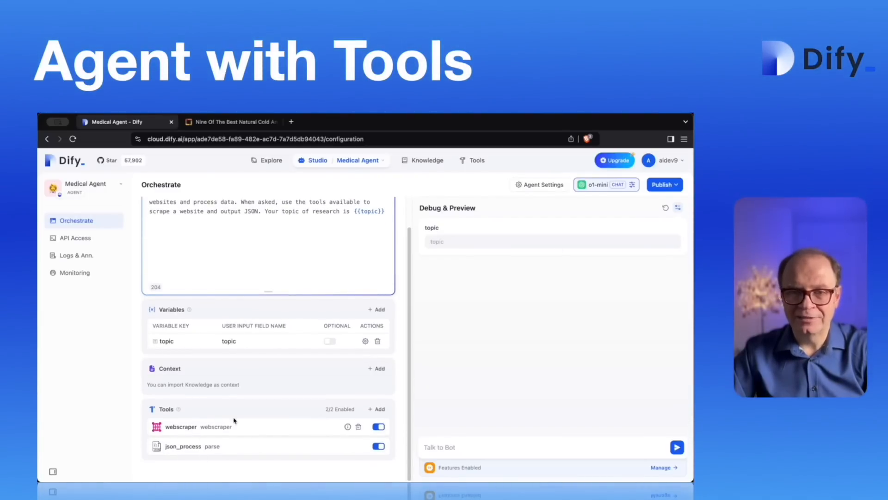
left_click(278, 364)
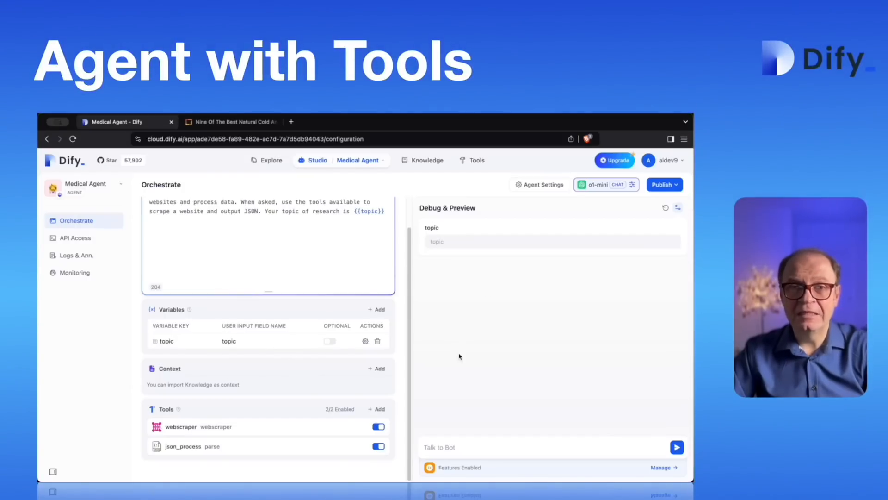
left_click(454, 446)
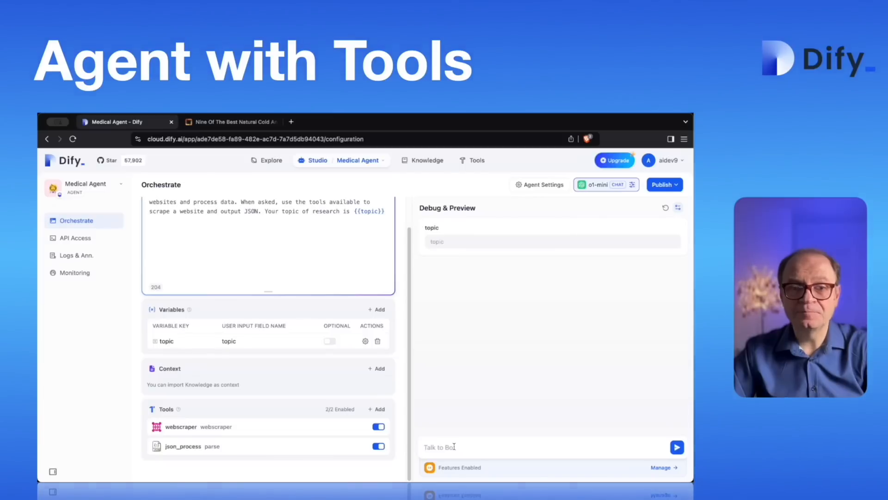
type("Visit https://www.piedmont.org/living-real-change/9-natural-cold-and-flu-remedies and extract the flu remedies in a JSON format with remedy title and description")
left_click_drag(438, 423, 673, 422)
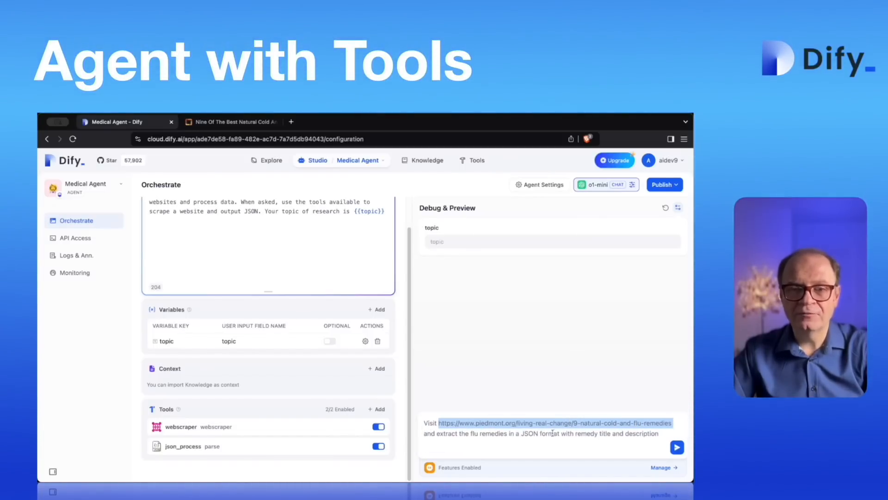
Switch to the Piedmont article on natural cold and flu remedies and look through its remedy headings and descriptions.
left_click(236, 122)
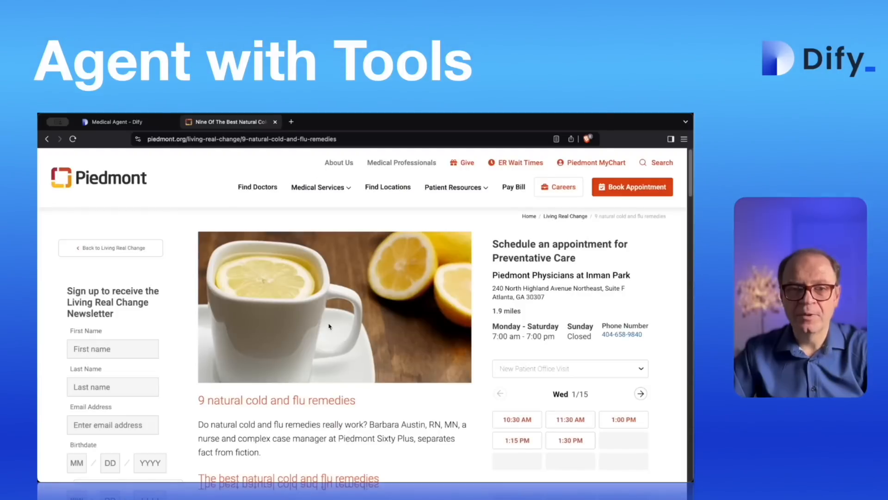
scroll(327, 327, "down", 5)
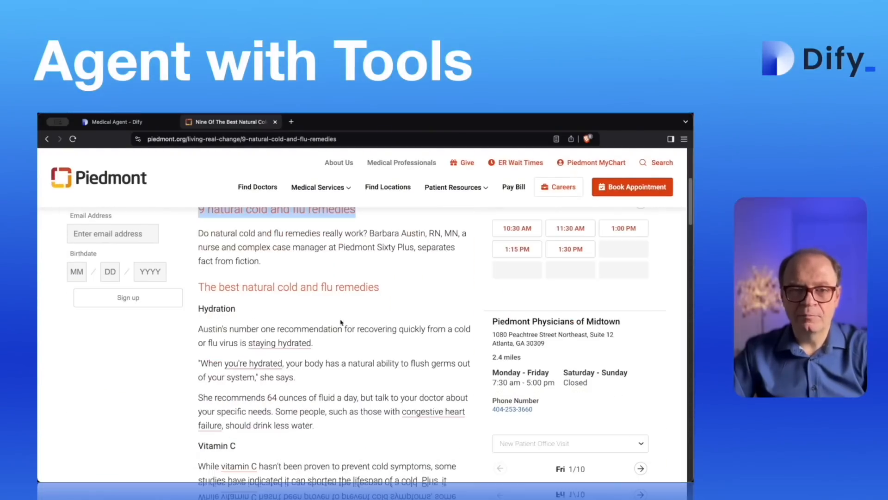
scroll(217, 301, "down", 6)
triple_click(212, 297)
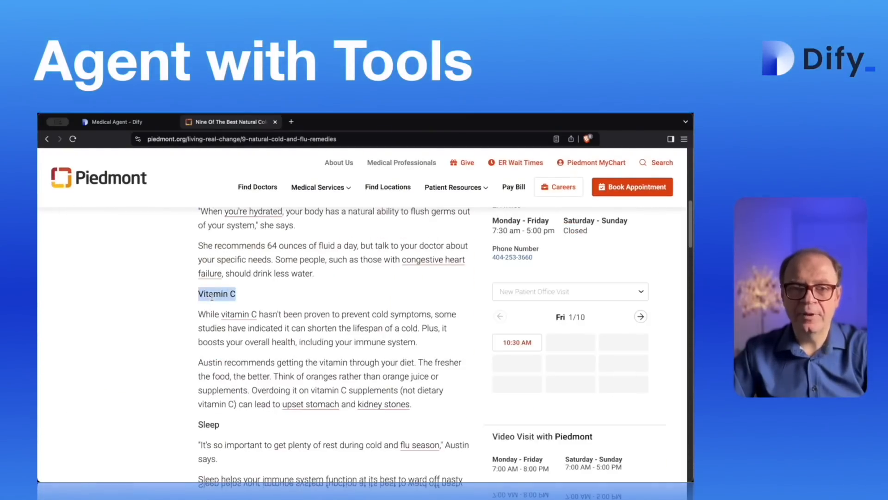
scroll(212, 296, "down", 1)
triple_click(211, 288)
scroll(211, 286, "down", 15)
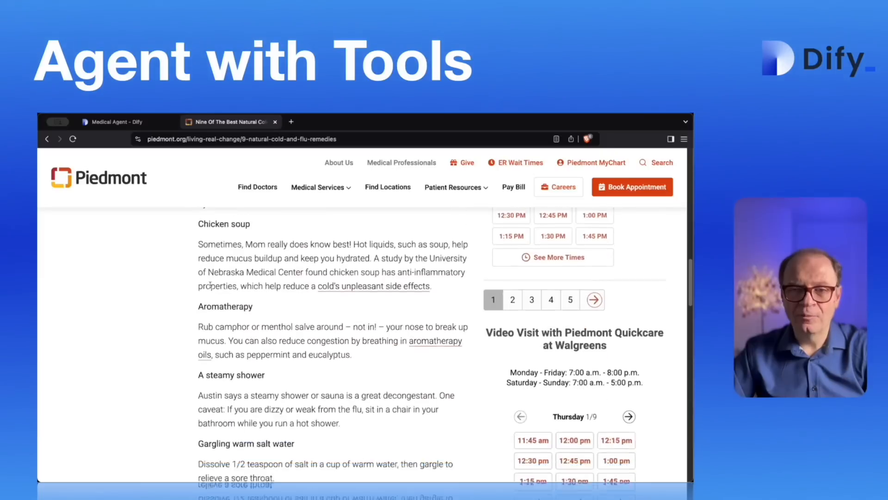
scroll(210, 285, "down", 8)
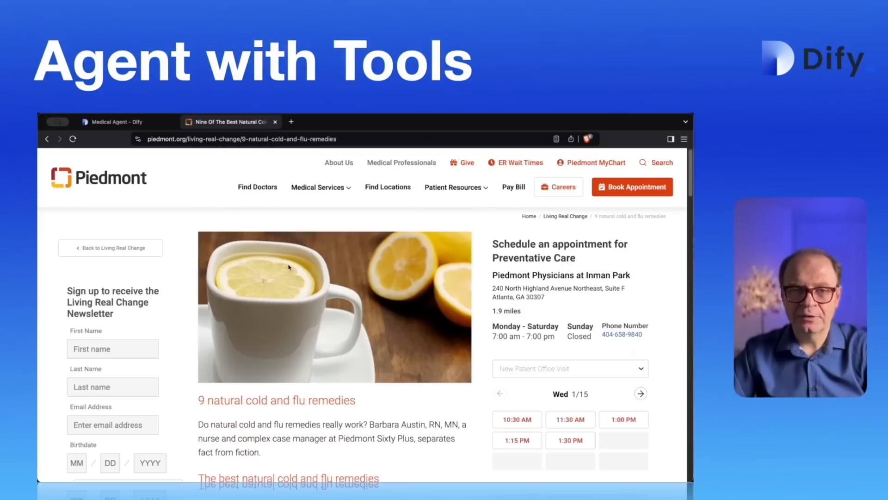
Return to the Medical Agent in Dify, set the preview's topic to "common flu" and send the prepared message.
left_click(155, 123)
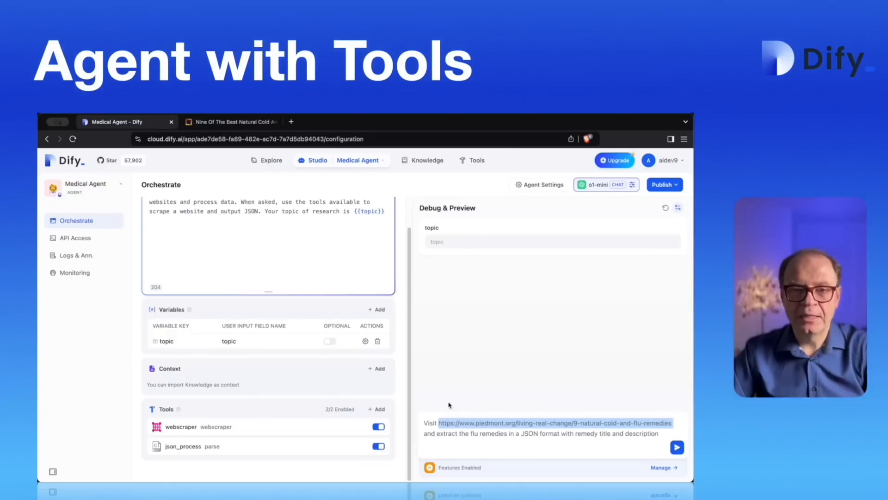
scroll(284, 248, "up", 2)
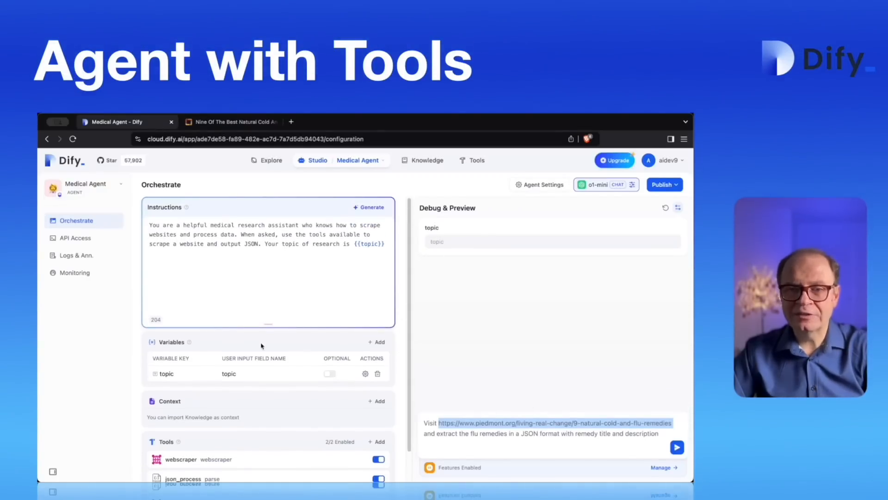
left_click(456, 241)
type("common flu")
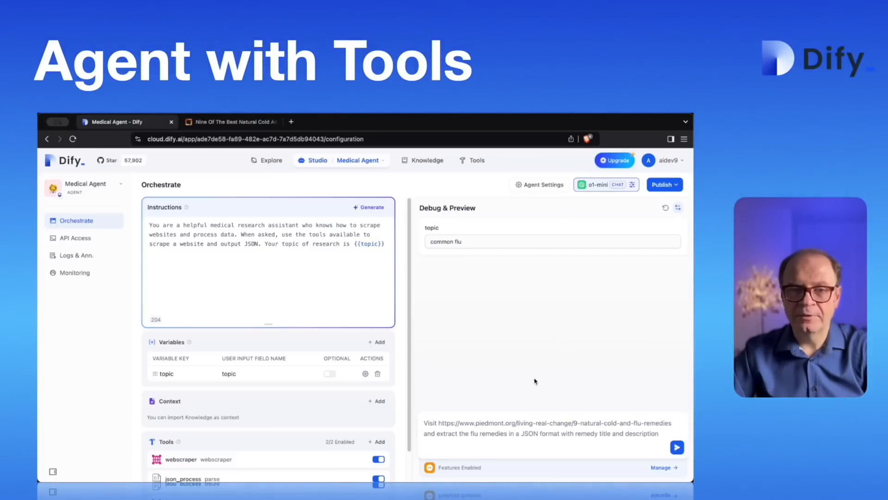
left_click(677, 447)
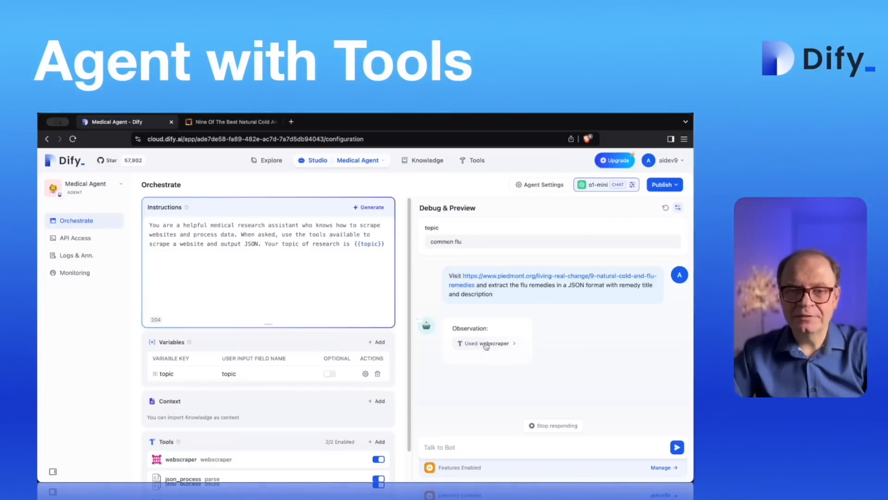
Examine the webscraper tool's request and response, and read through the JSON of flu remedies in the agent's answer.
left_click(513, 344)
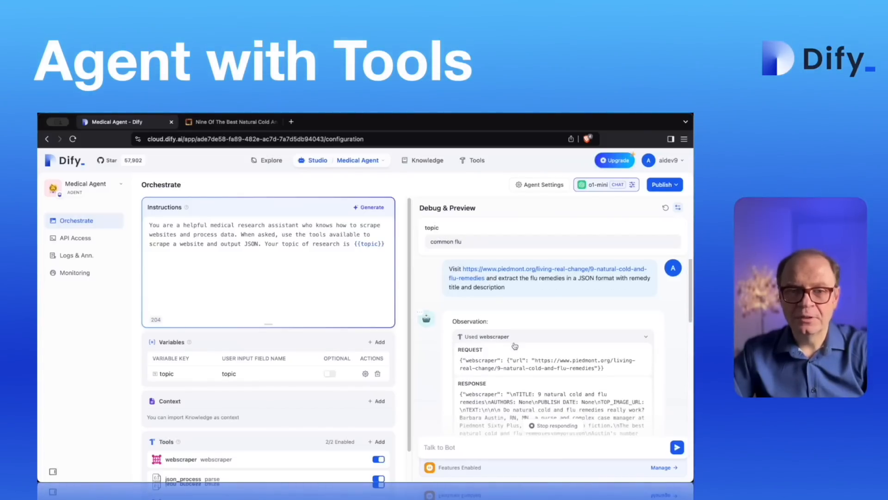
scroll(515, 345, "down", 15)
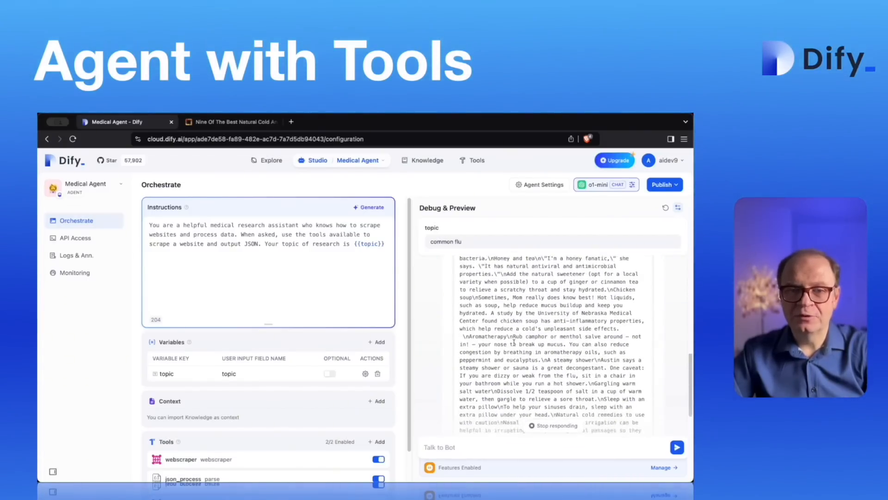
scroll(514, 345, "up", 15)
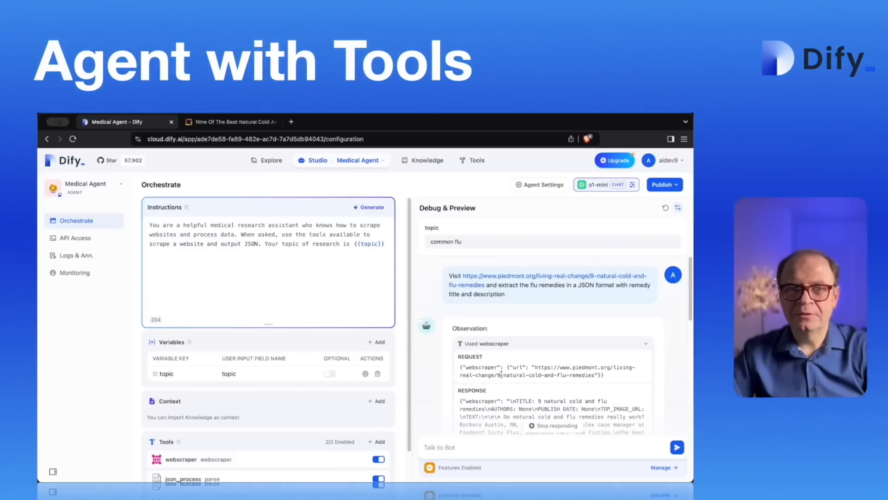
left_click(593, 342)
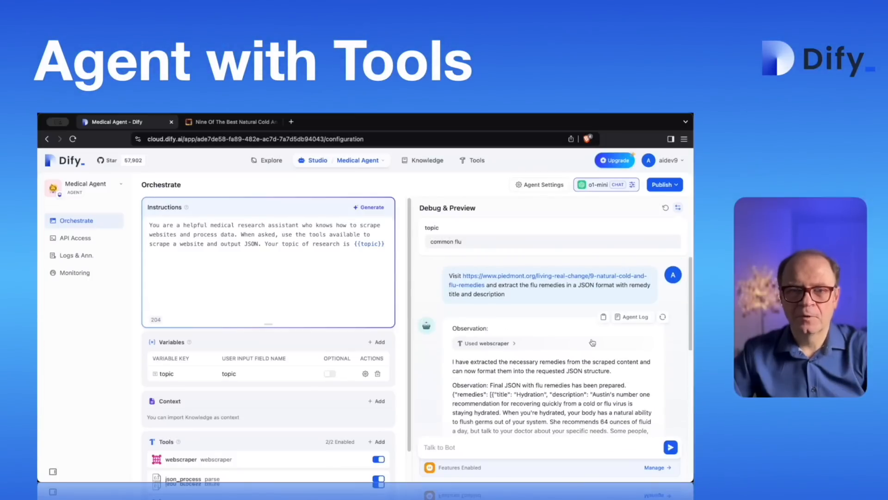
scroll(592, 343, "down", 5)
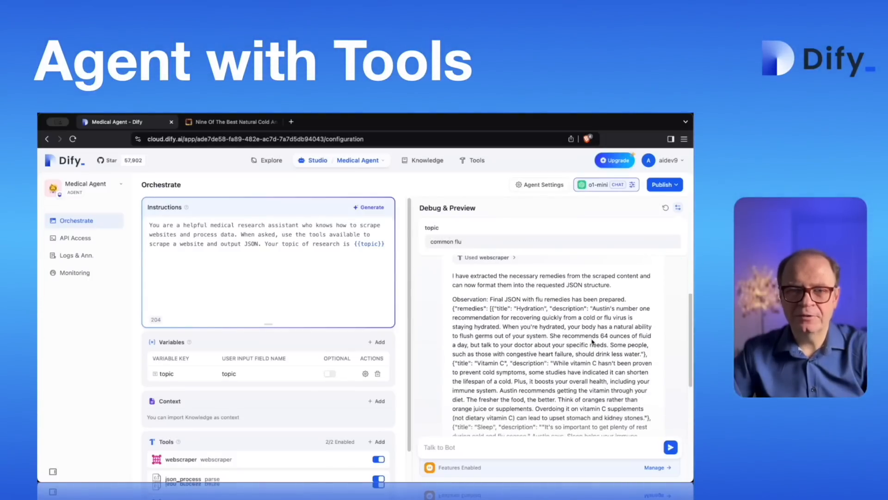
scroll(571, 318, "down", 1)
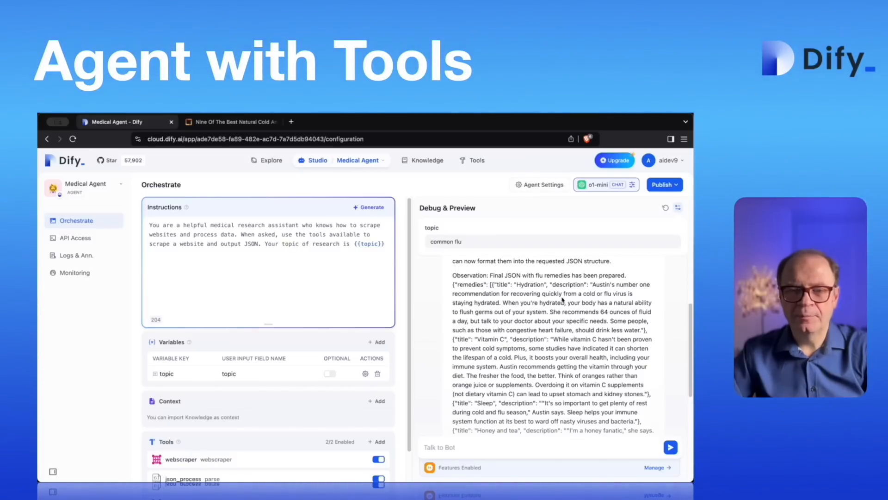
scroll(539, 332, "down", 5)
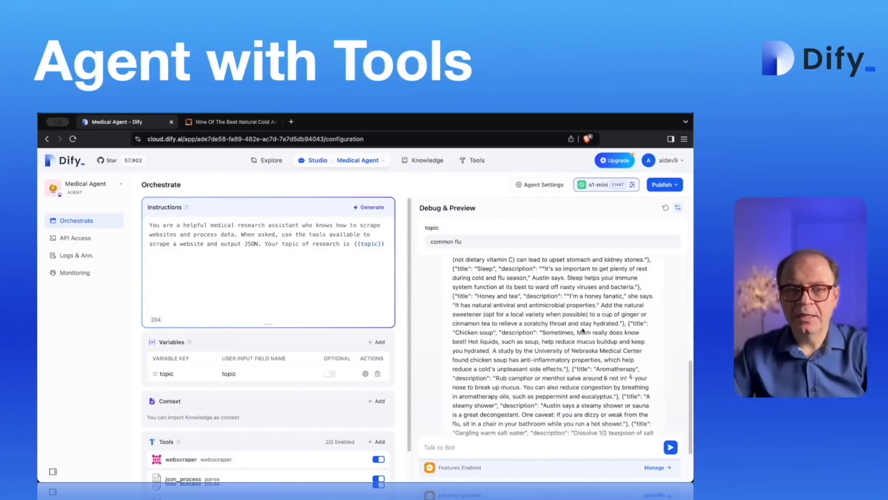
scroll(540, 332, "up", 5)
scroll(582, 327, "up", 3)
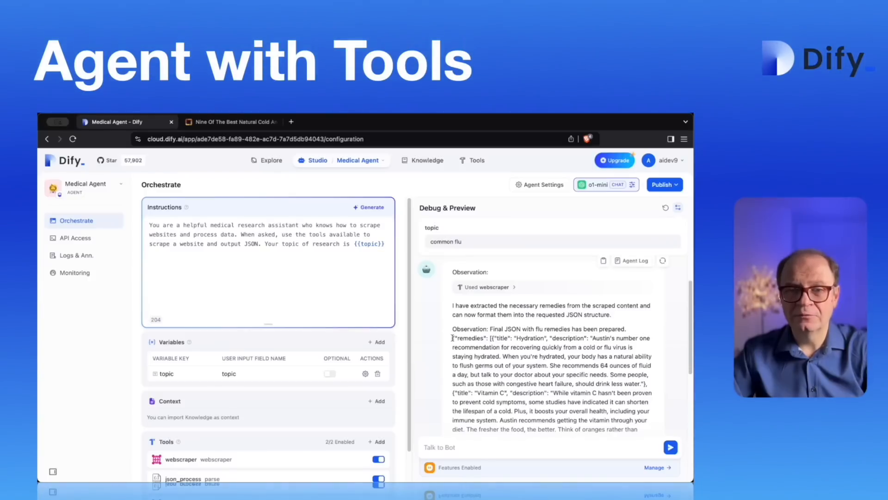
Compare the remedies JSON in the agent's answer with the remedy headings and descriptions in the Piedmont article.
left_click_drag(452, 338, 608, 409)
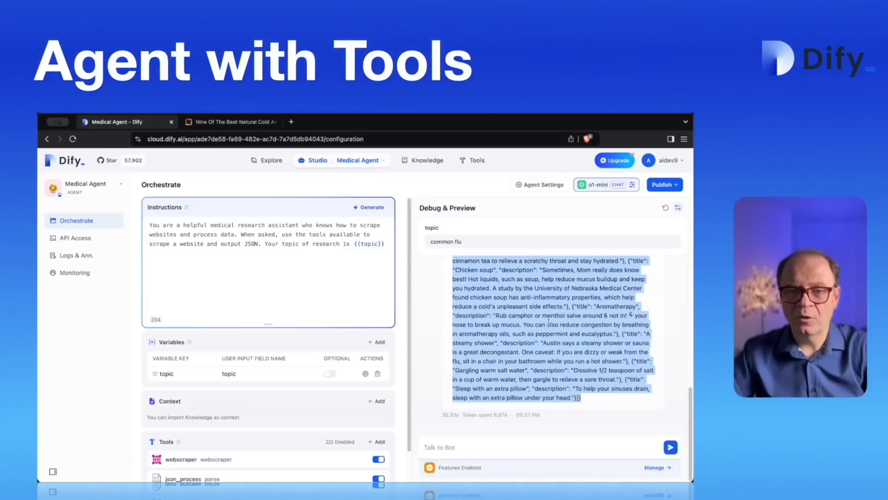
left_click(232, 122)
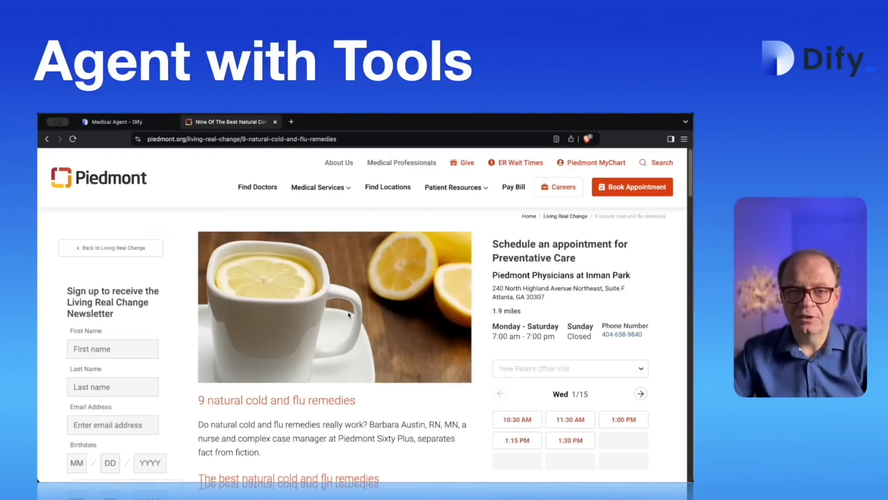
scroll(349, 314, "down", 5)
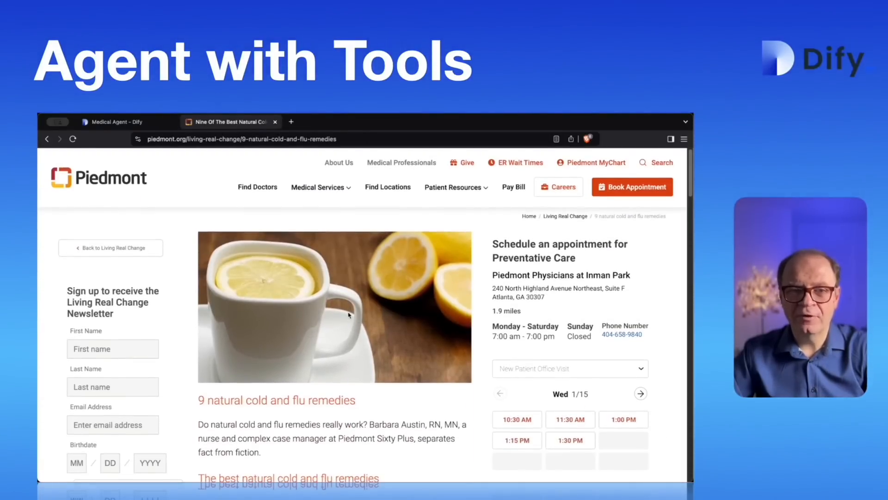
scroll(349, 315, "down", 5)
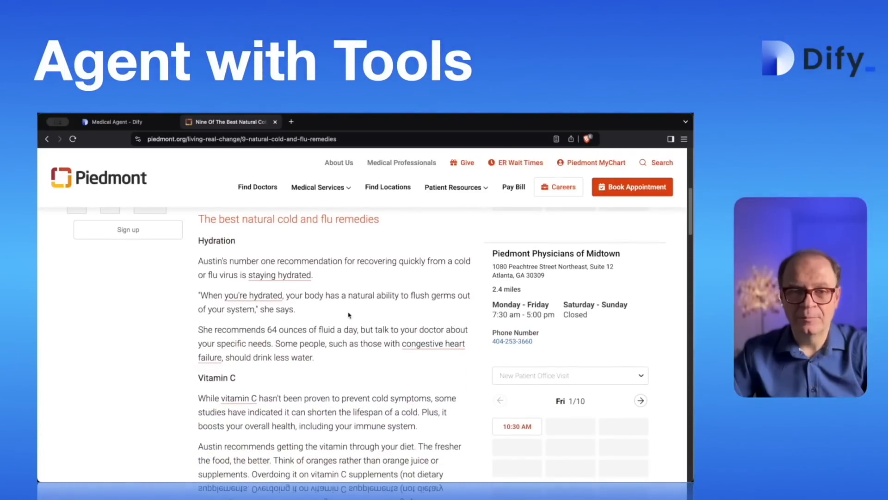
scroll(349, 315, "down", 3)
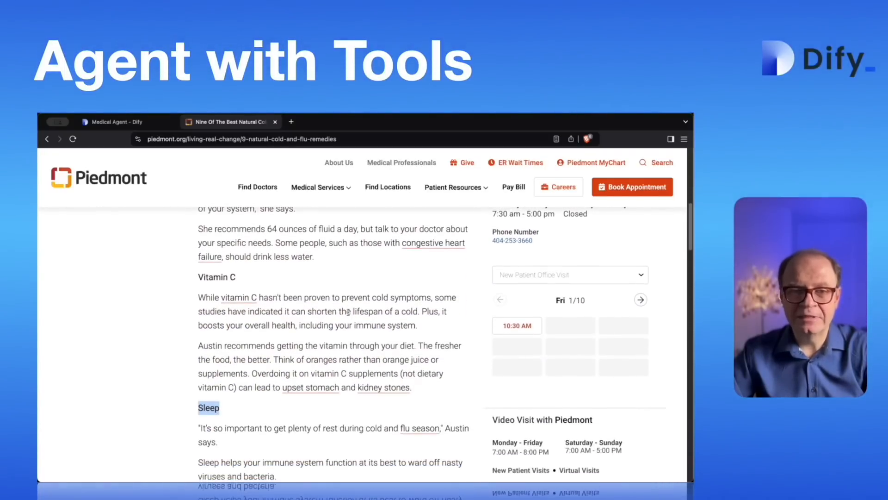
triple_click(266, 340)
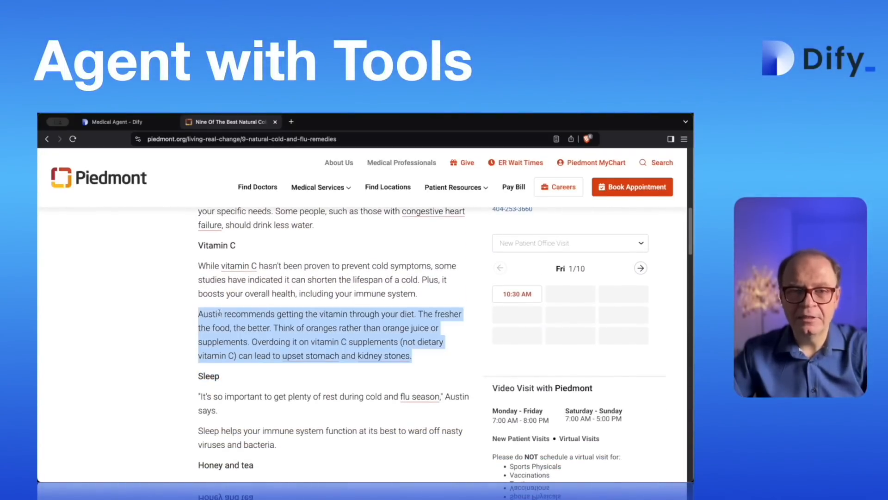
scroll(266, 340, "down", 3)
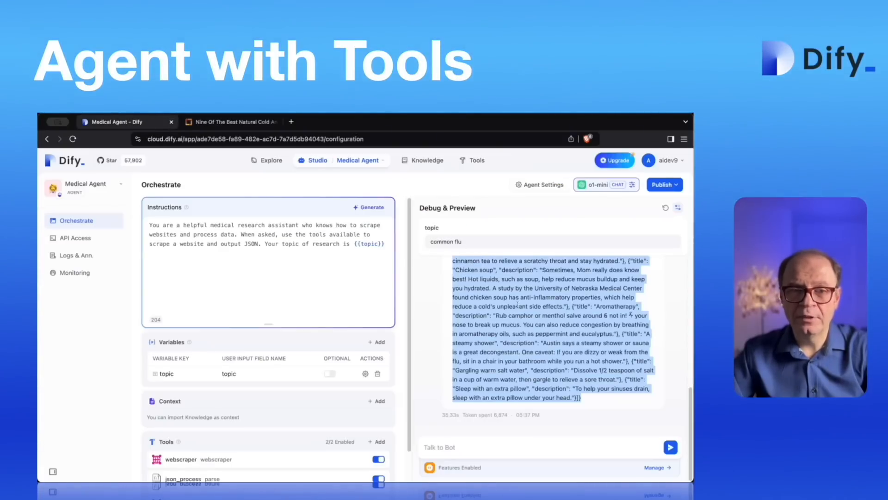
scroll(556, 314, "up", 5)
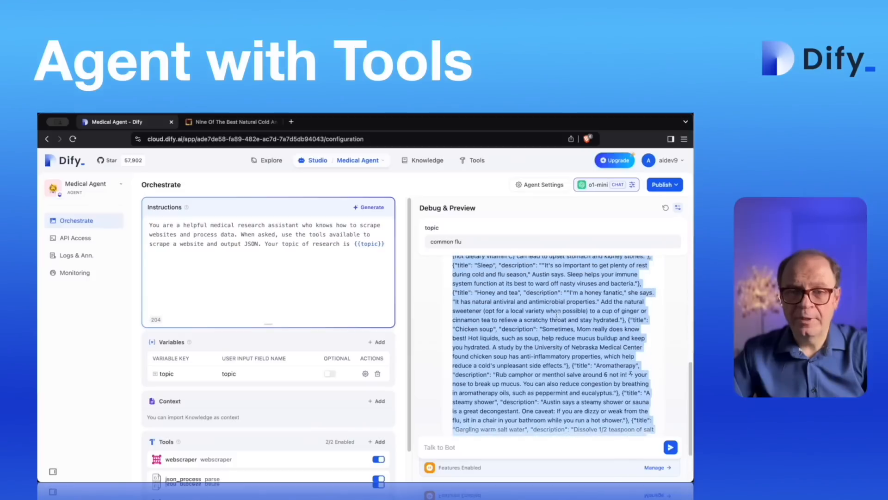
scroll(556, 314, "up", 8)
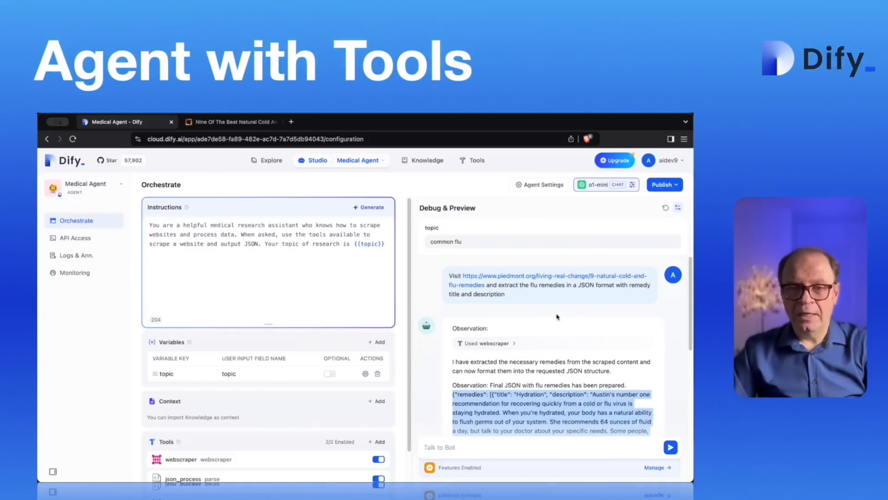
scroll(556, 316, "down", 1)
scroll(557, 317, "down", 15)
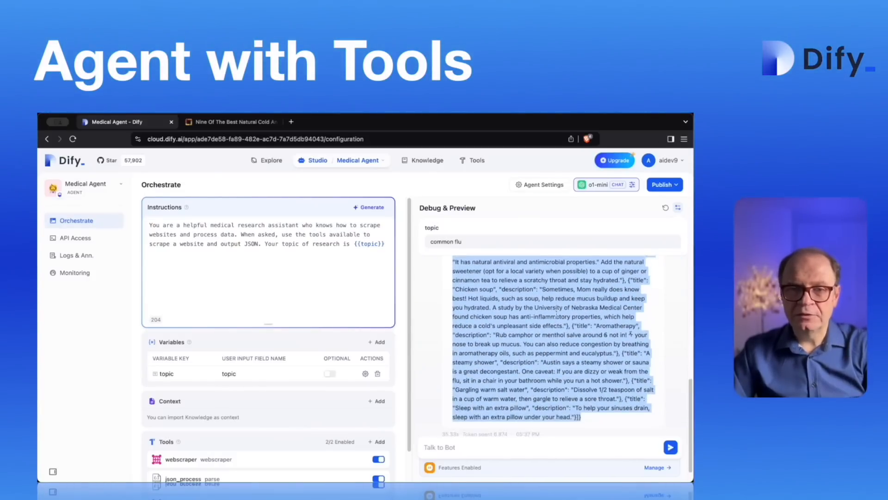
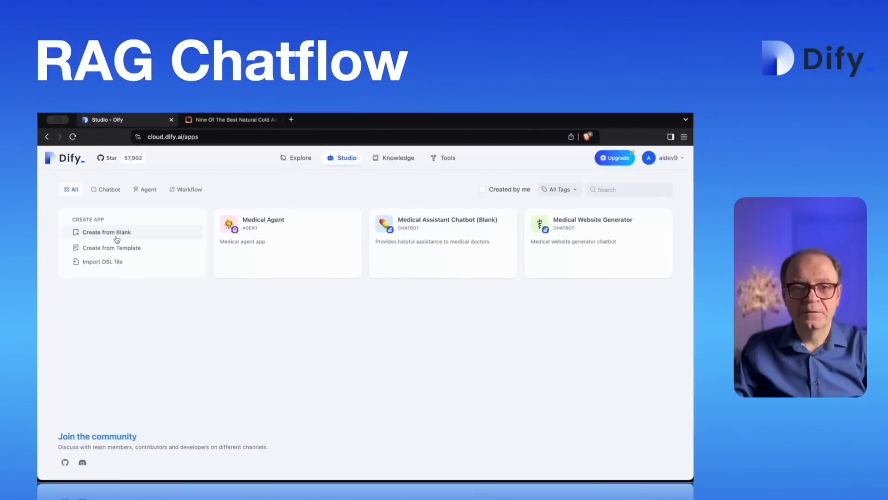
Start a new blank app of type Chatflow and name it "Medical Chatflow".
left_click(115, 234)
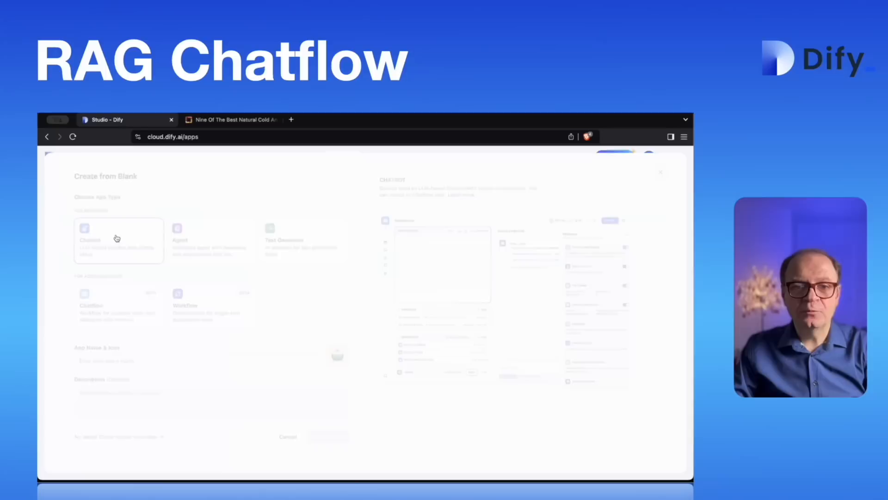
left_click(112, 311)
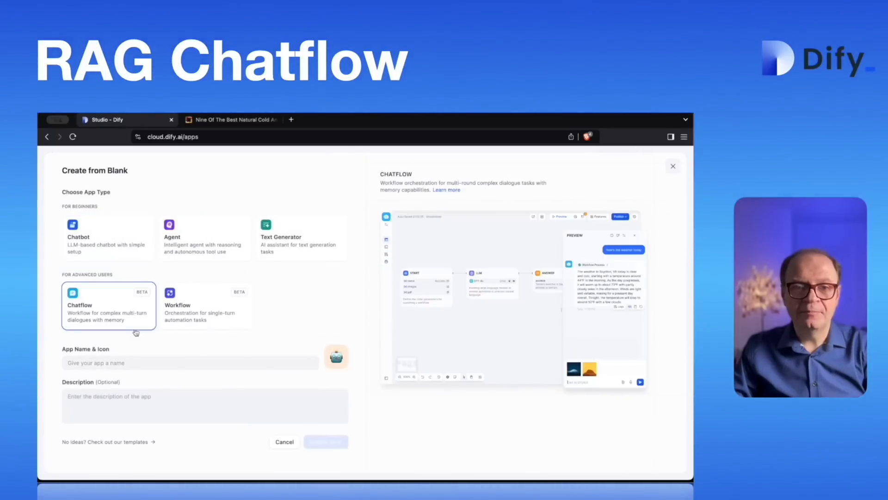
type("Provide MDs fresh medical knowledge")
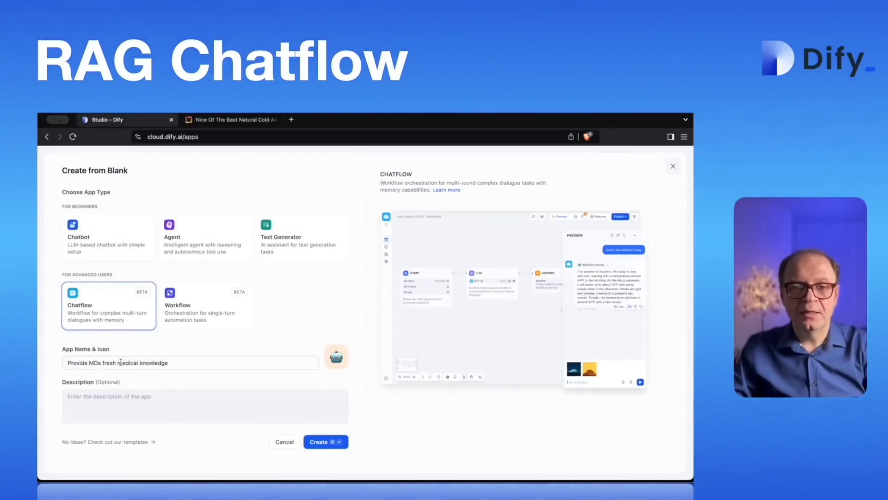
key("super+z")
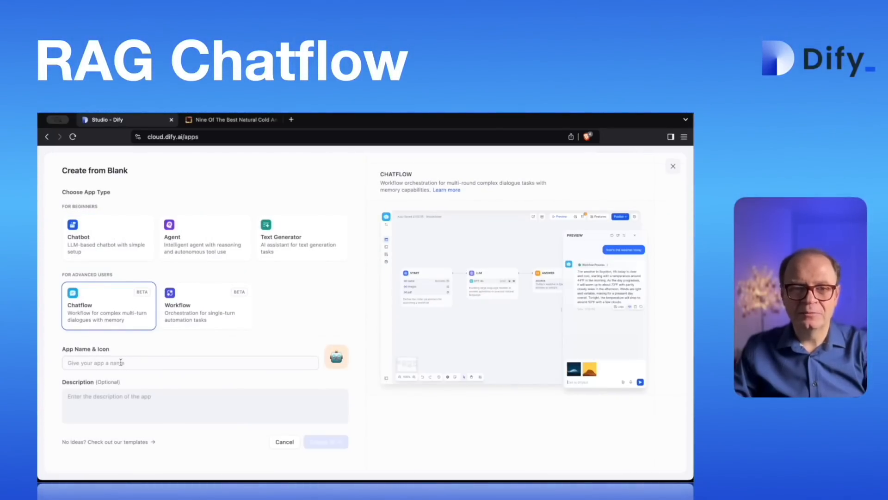
type("Medical")
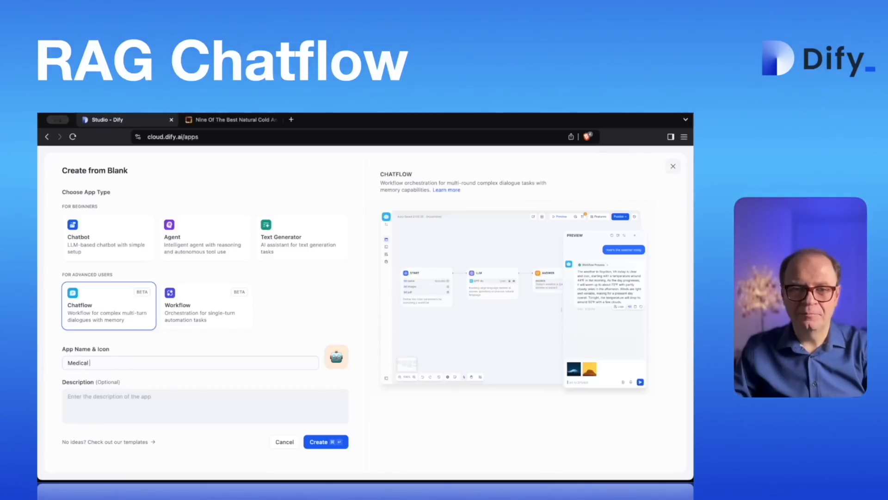
type(" Chatflow")
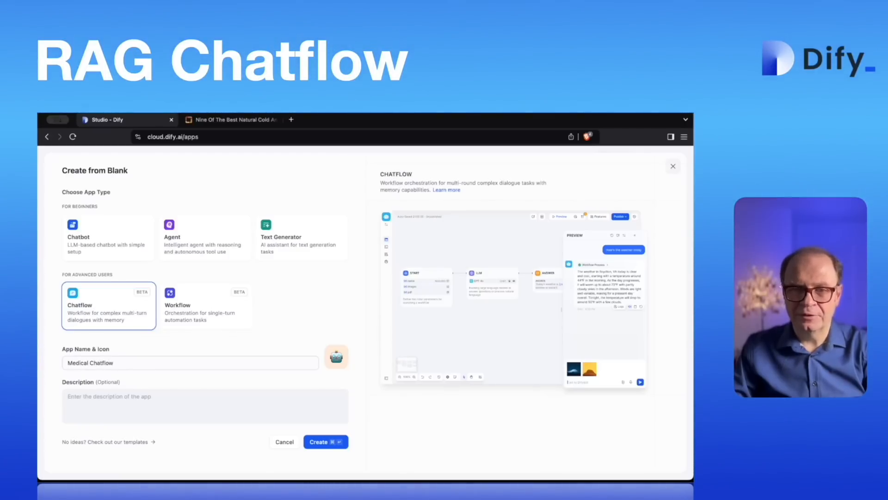
Search the emojis for "medical" and set the app icon to the masked face with the grey background style.
left_click(336, 356)
left_click(365, 239)
type("med")
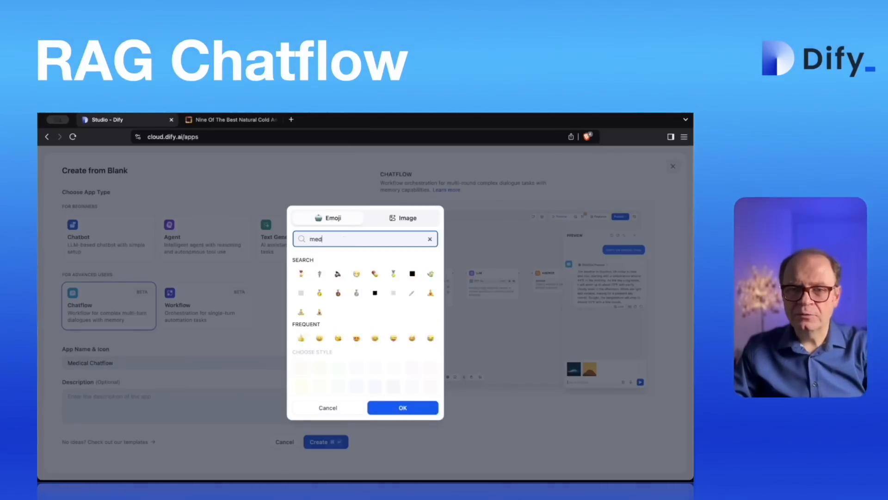
type("ical")
scroll(330, 311, "down", 2)
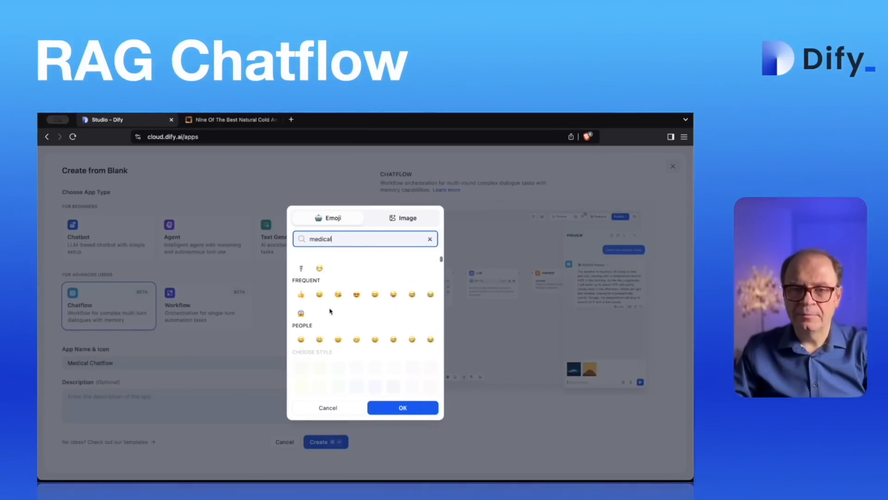
scroll(331, 311, "up", 1)
left_click(319, 277)
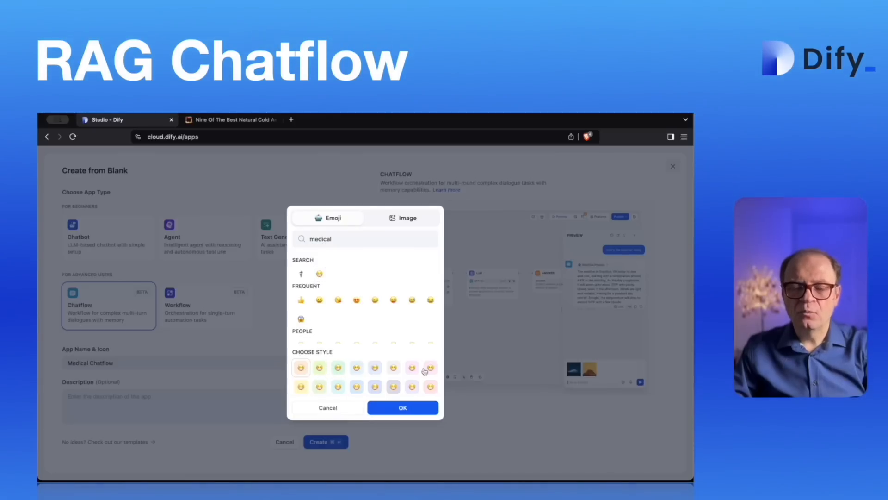
left_click(394, 386)
left_click(402, 407)
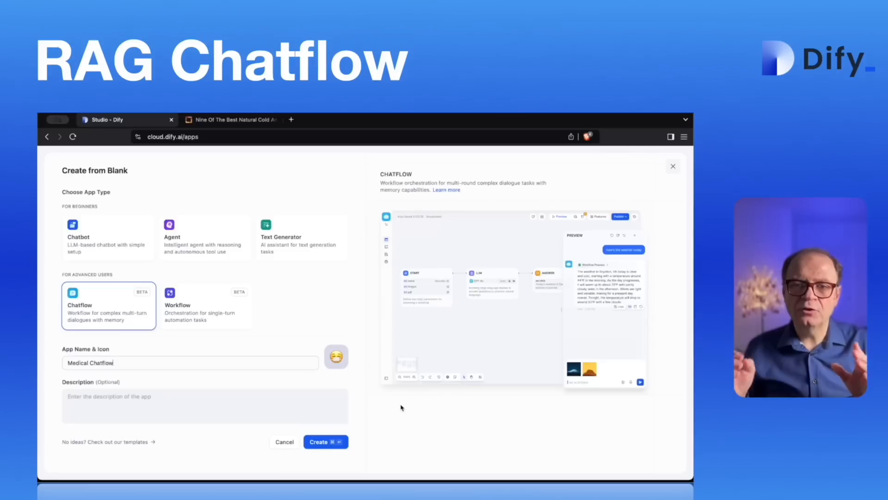
Enter the description "Provide MDs fresh medical knowledge" and create the app.
left_click(219, 401)
type("Provide MDs fresh medical knowledge")
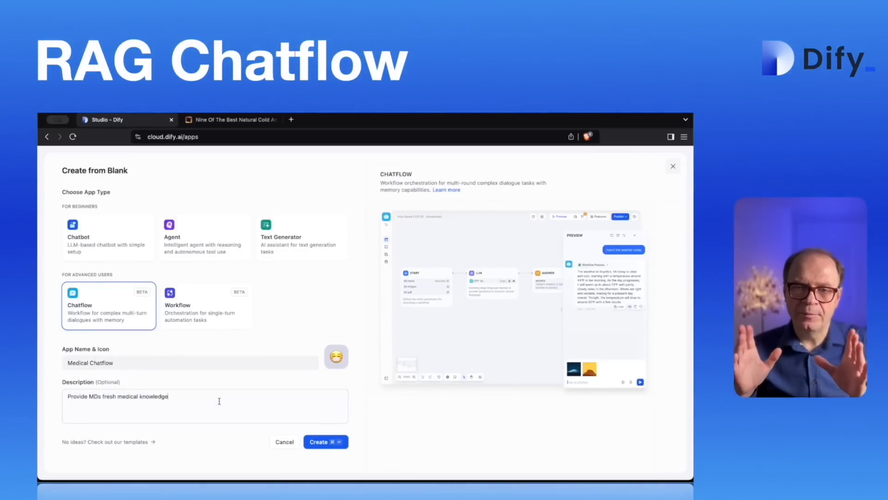
left_click(324, 447)
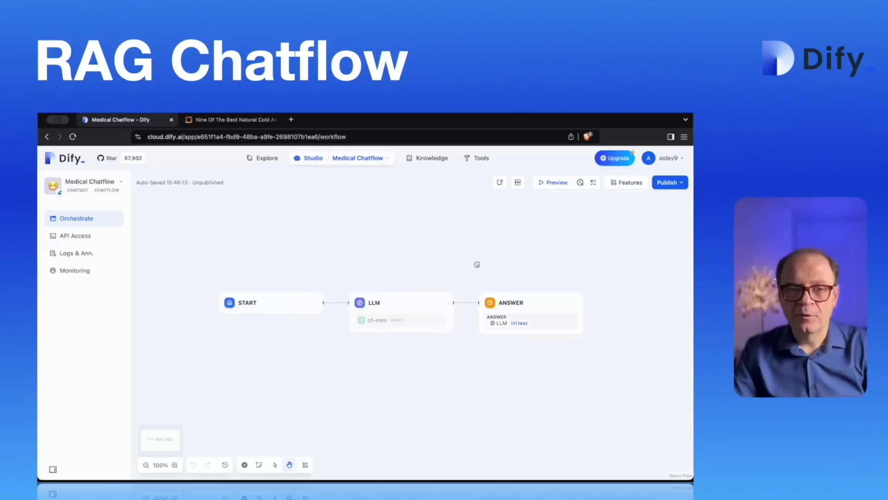
left_click(174, 465)
left_click(174, 465)
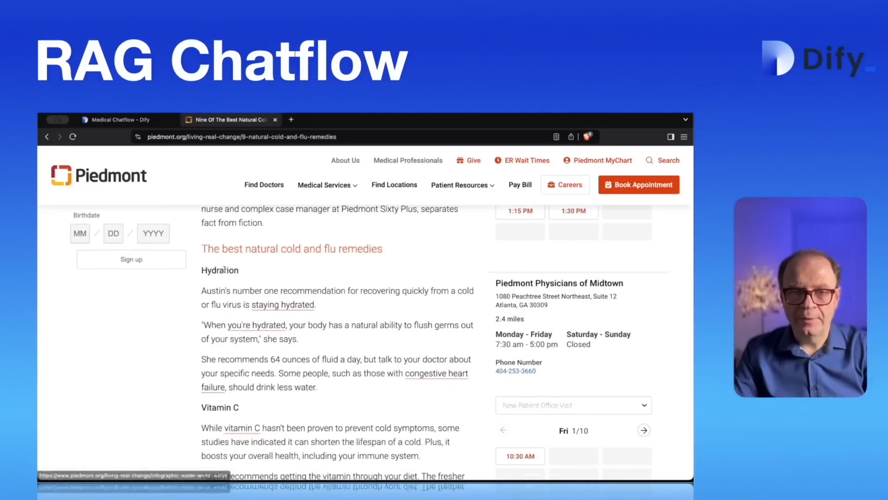
Look through the Piedmont article's flu remedies, highlighting the Hydration, Vitamin C, Sleep, and Honey and tea headings.
double_click(224, 270)
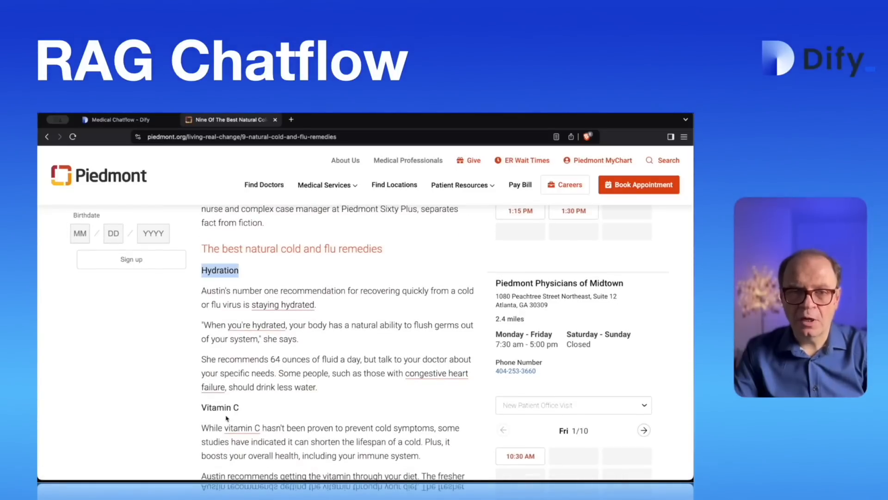
left_click_drag(202, 408, 239, 407)
scroll(220, 404, "down", 3)
scroll(221, 404, "down", 3)
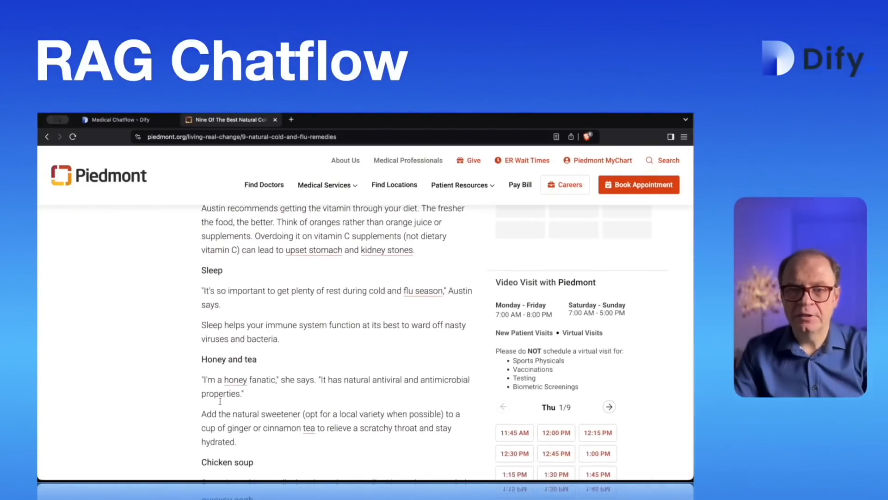
double_click(215, 271)
scroll(216, 272, "down", 1)
scroll(215, 272, "down", 2)
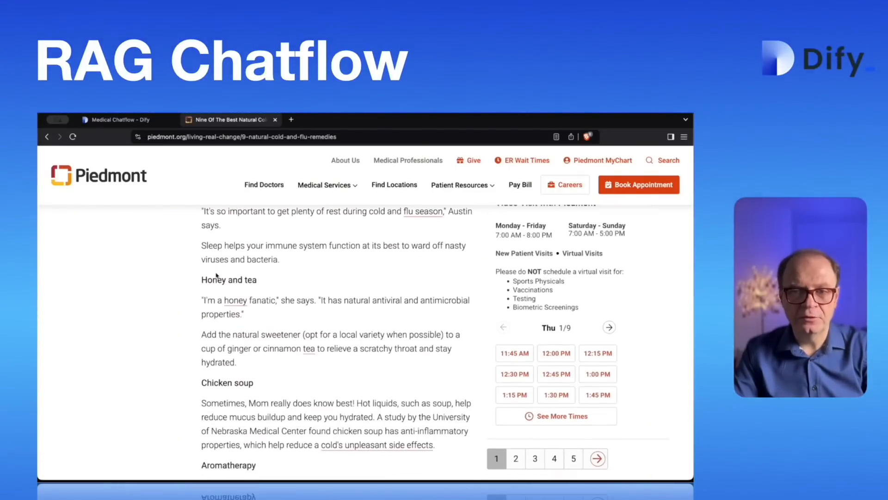
triple_click(216, 279)
scroll(216, 278, "down", 3)
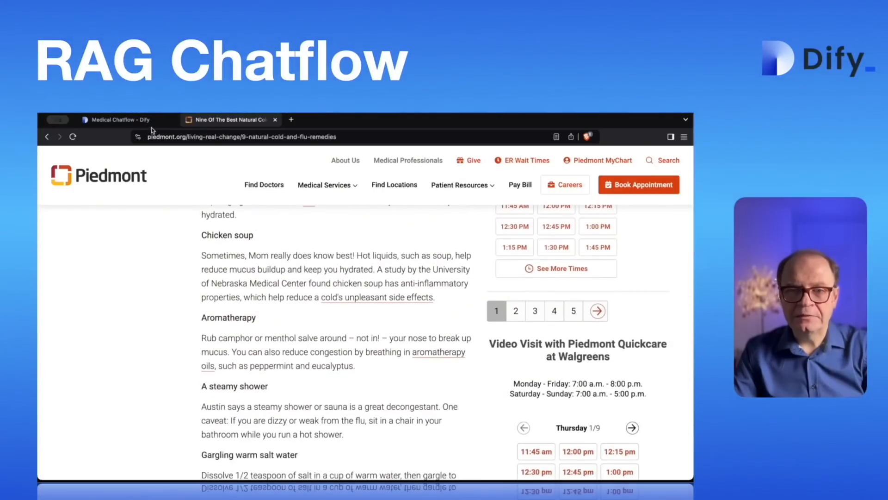
Return to Dify and open the flu-remedies.pdf knowledge base.
left_click(152, 125)
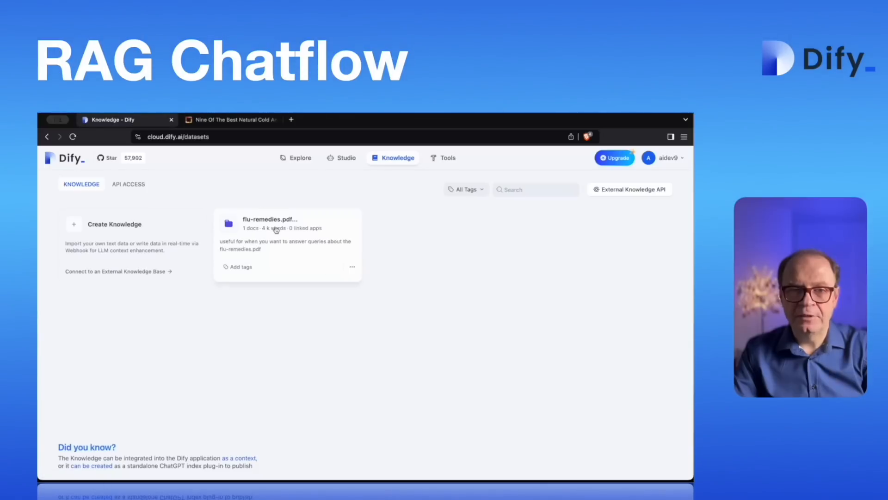
left_click(272, 223)
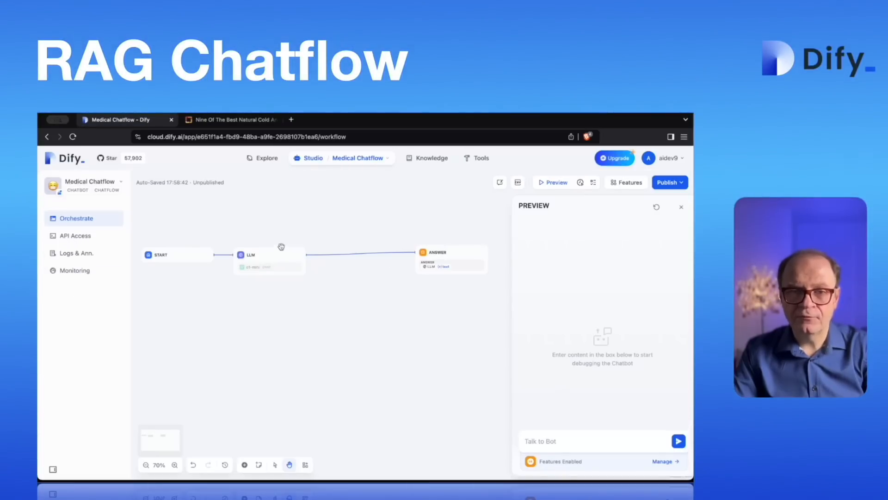
Move the LLM node closer to the Answer node and delete the connection between Start and LLM.
left_click_drag(277, 254, 352, 256)
mouse_move(271, 256)
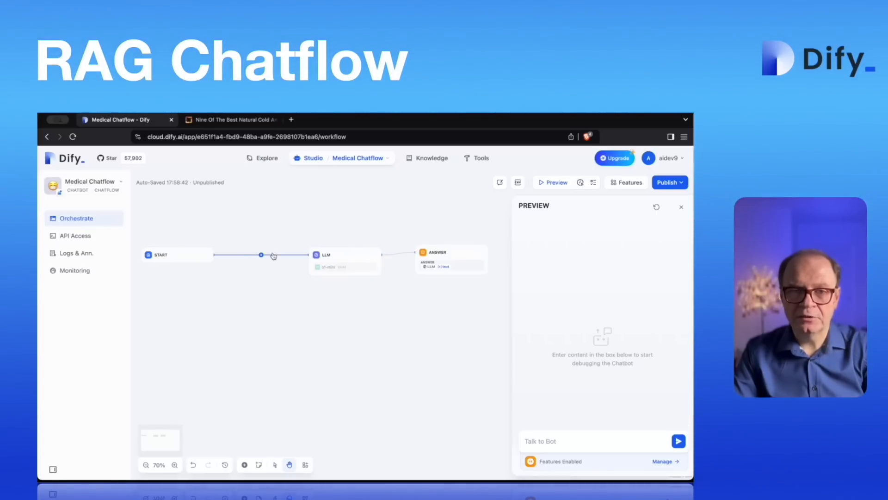
key("BackSpace")
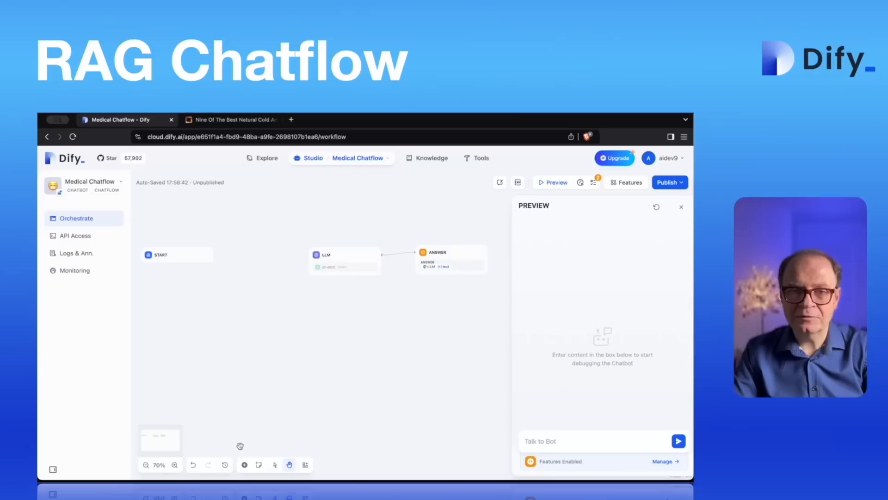
Add a Knowledge Retrieval block in the gap between the Start and LLM nodes.
left_click(244, 464)
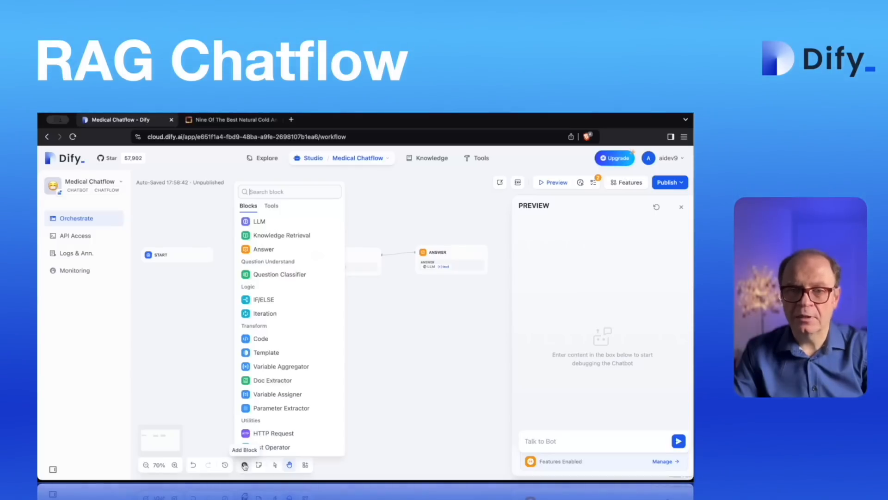
left_click(276, 237)
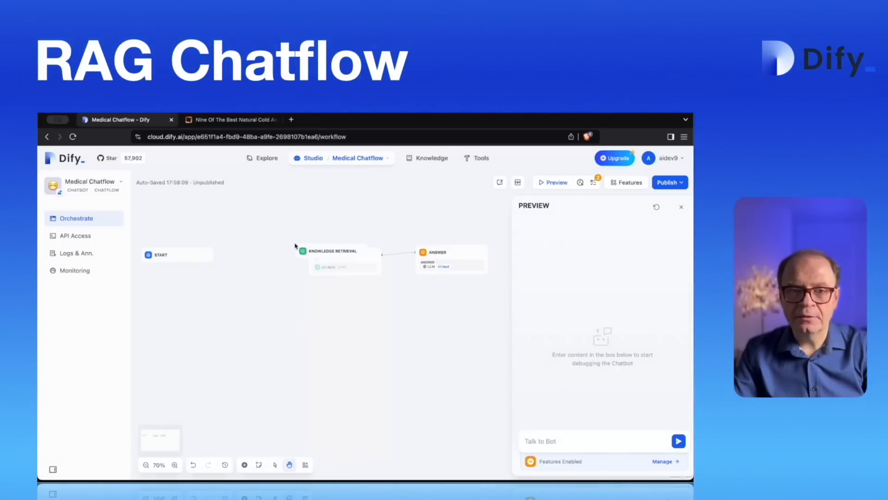
left_click(228, 251)
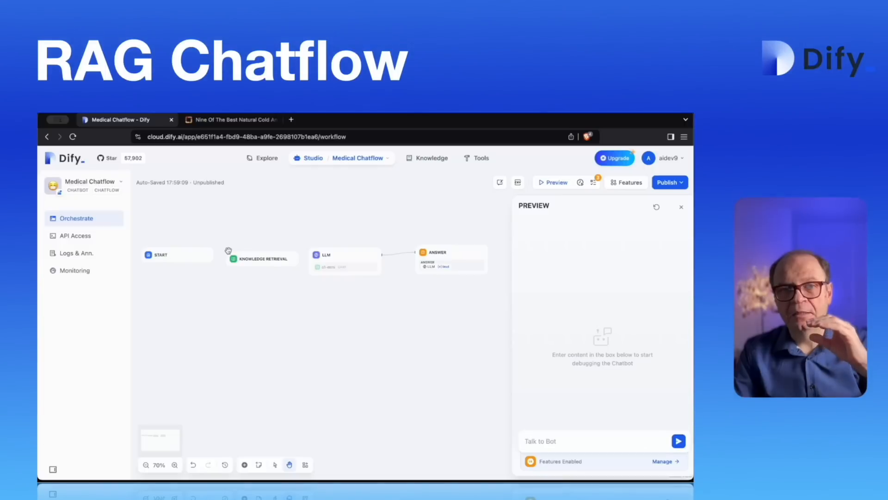
Attach the flu-remedies.pdf knowledge base to the Knowledge Retrieval node and close its settings.
left_click(262, 259)
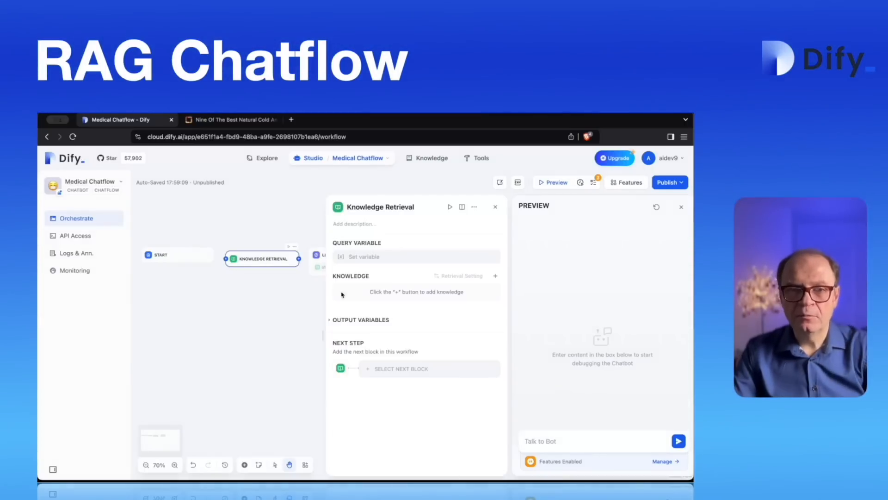
left_click(494, 276)
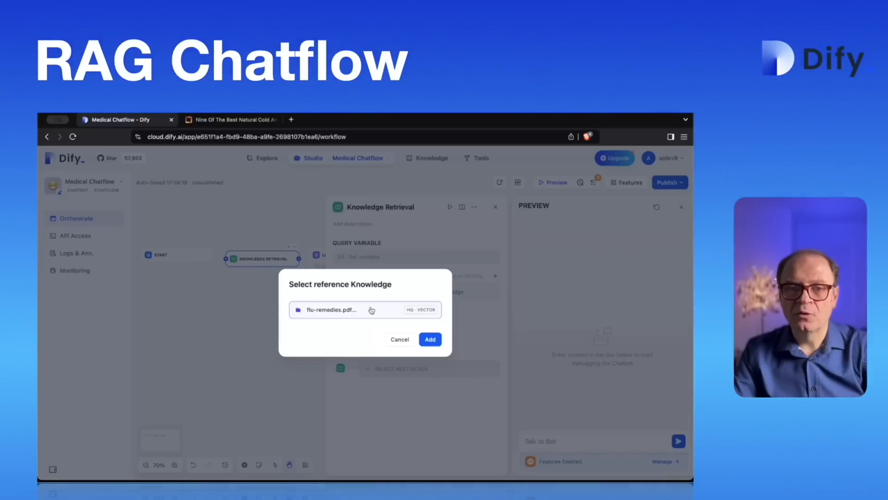
left_click(356, 311)
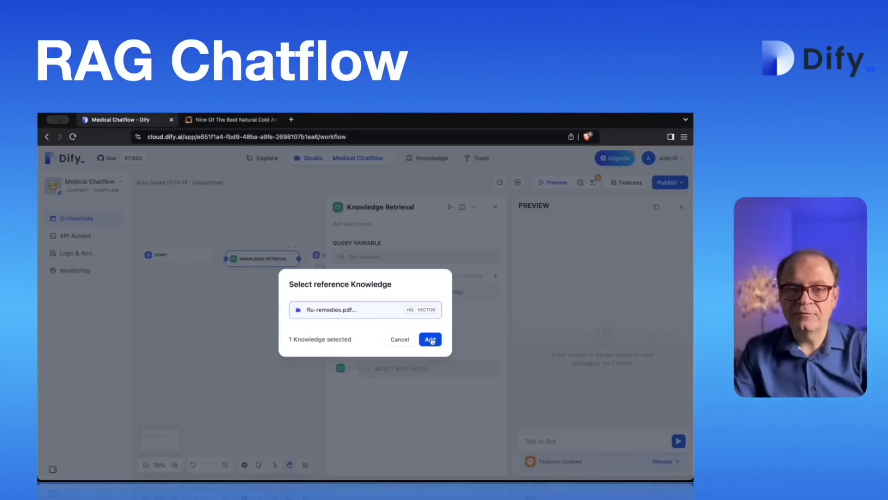
left_click(430, 340)
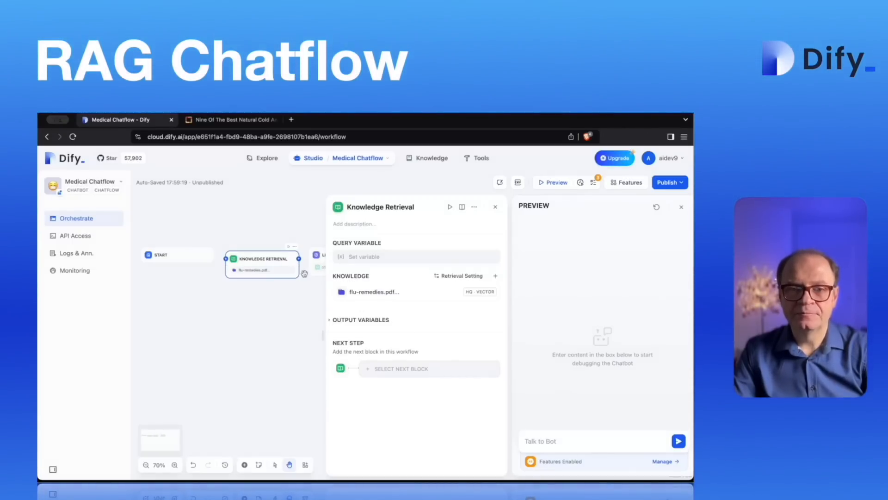
left_click(495, 207)
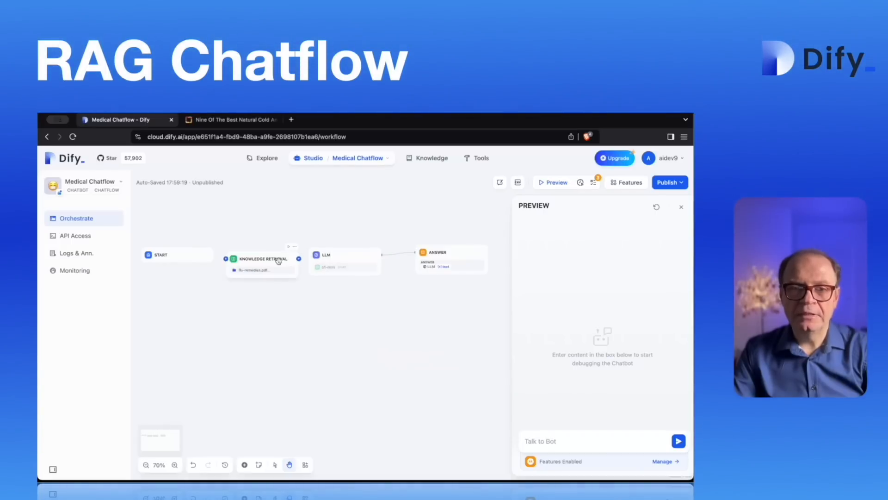
Connect Start to Knowledge Retrieval and Knowledge Retrieval to LLM, with automatic organization of the workflow's nodes.
left_click_drag(194, 255, 189, 264)
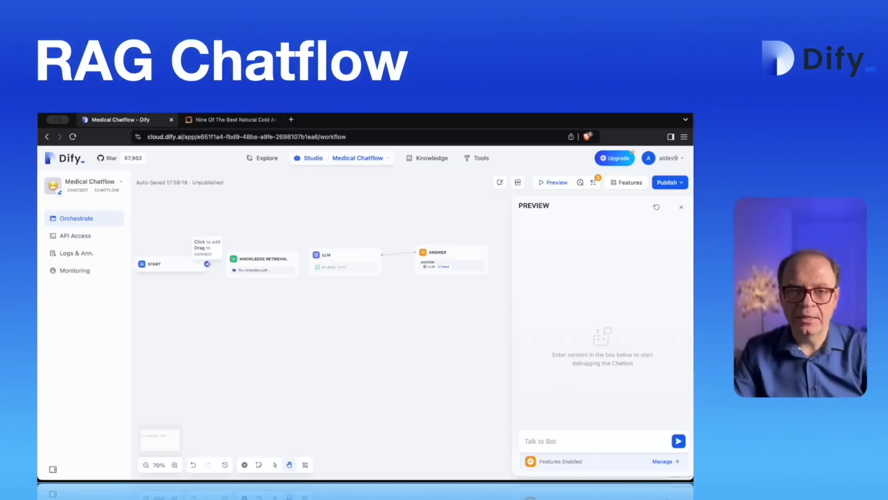
left_click_drag(207, 264, 226, 261)
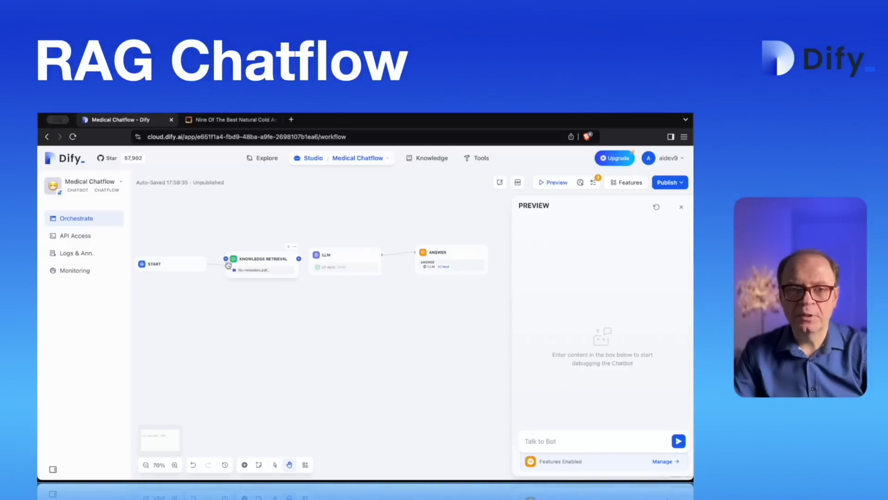
left_click_drag(299, 258, 308, 255)
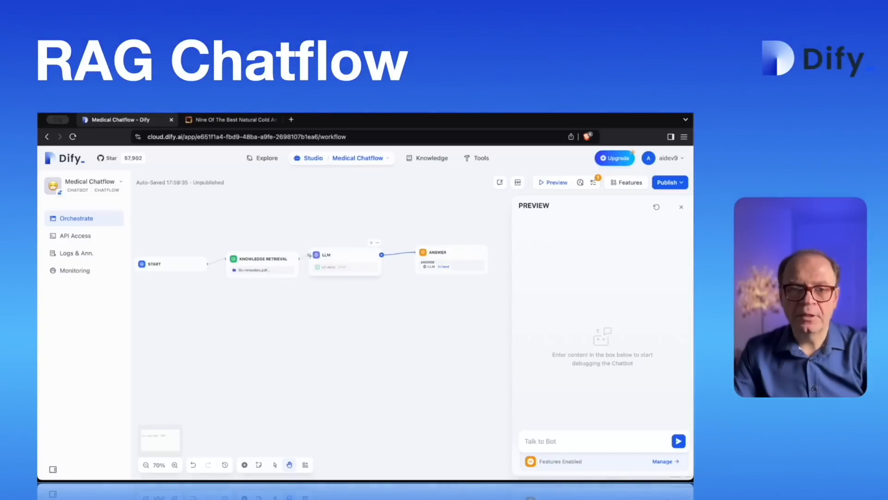
left_click(306, 464)
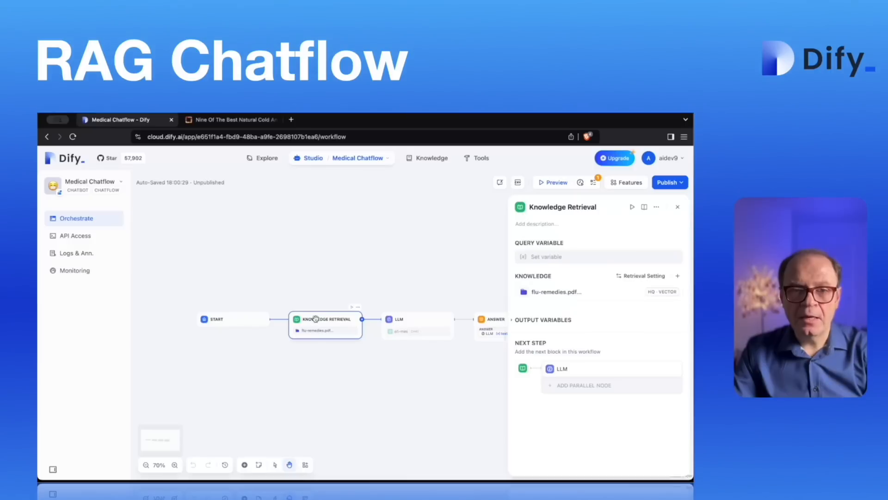
Check the Knowledge Retrieval node's output variables and set the LLM node's context to the Knowledge Retrieval result variable.
left_click(515, 320)
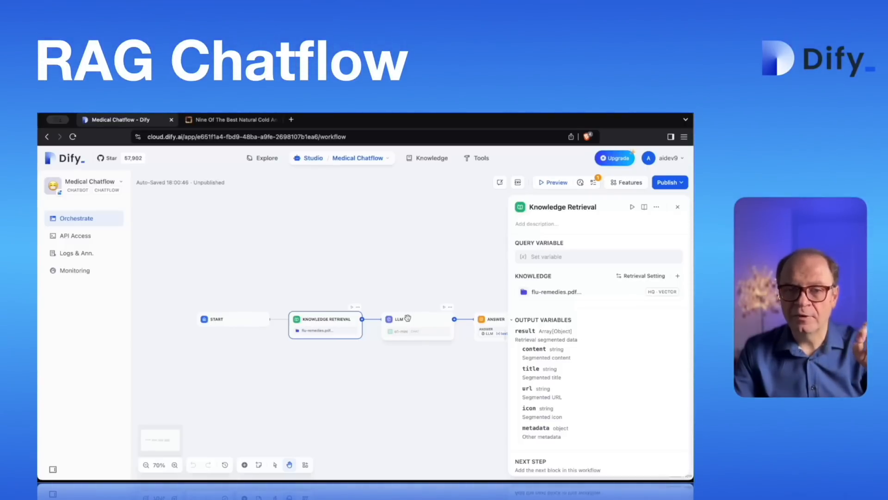
left_click(407, 319)
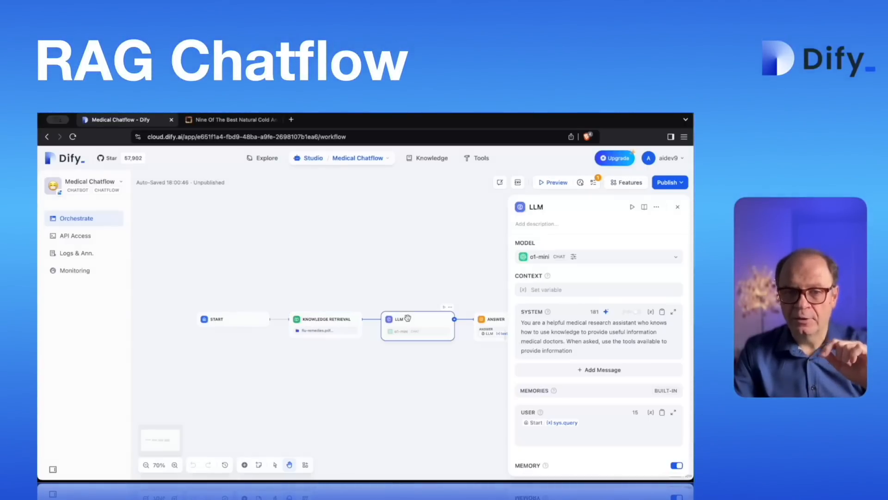
left_click(561, 290)
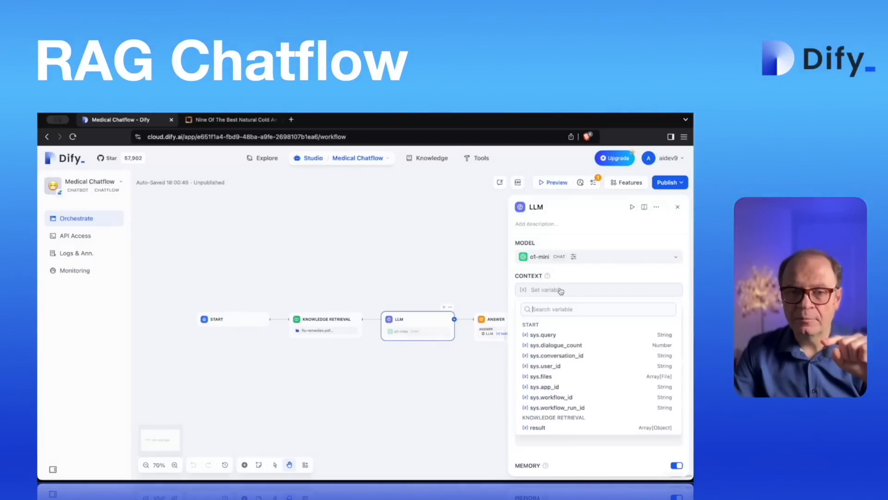
left_click(552, 429)
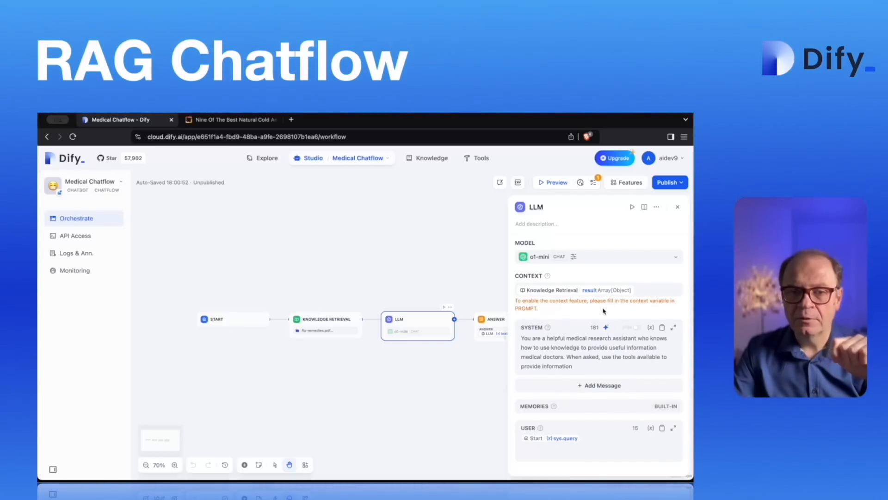
Append ". Use {{context}} to retrieve information" to the end of the LLM node's system prompt.
left_click(581, 366)
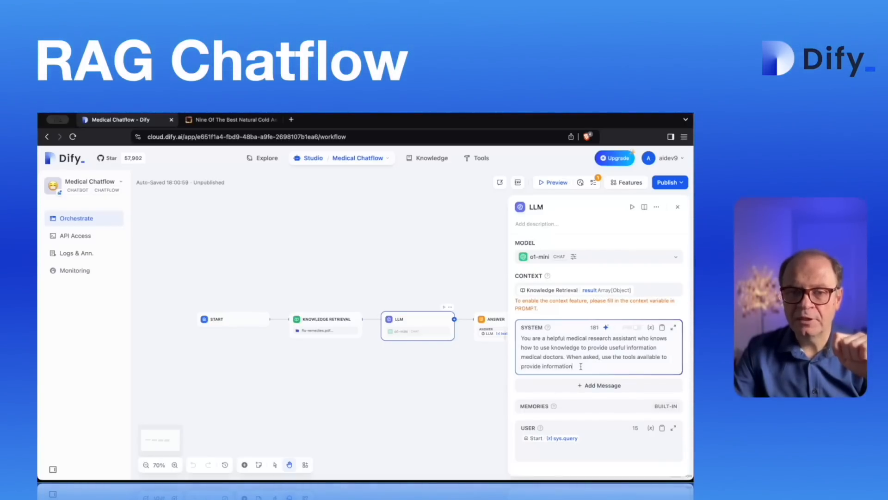
type(". Use {")
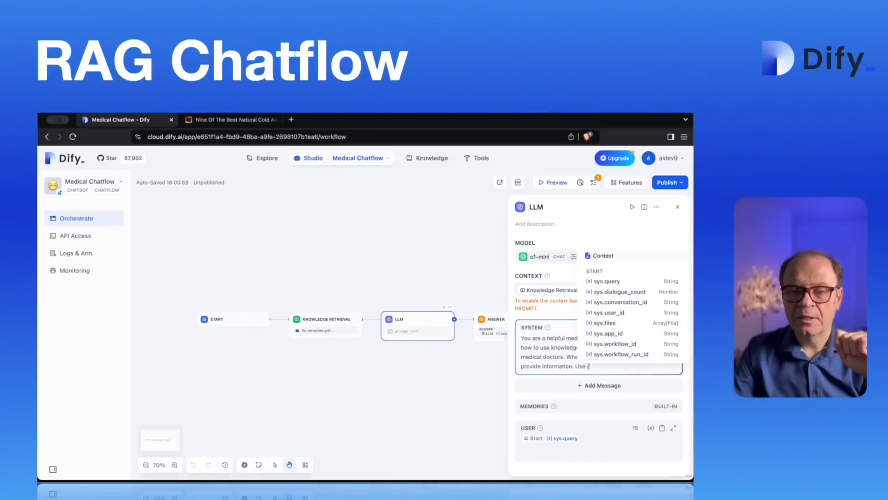
type("{c")
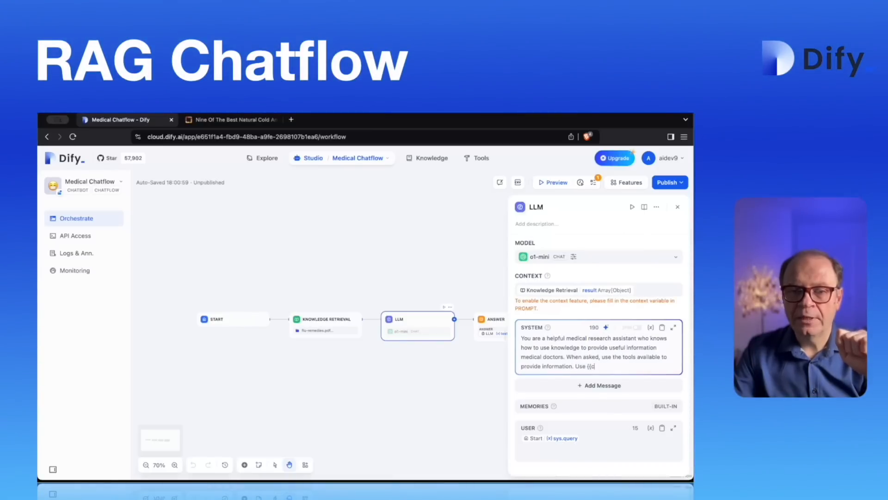
type("ontext")
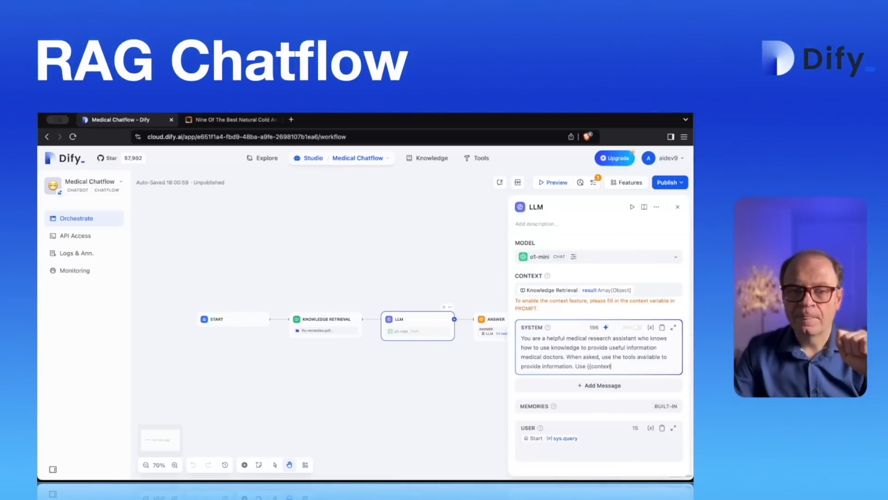
type("}} to retrieve i")
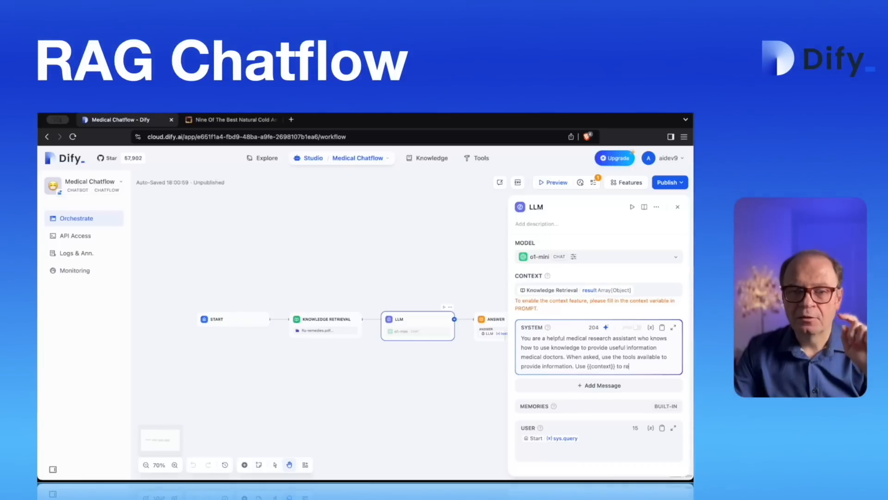
type("nformatio")
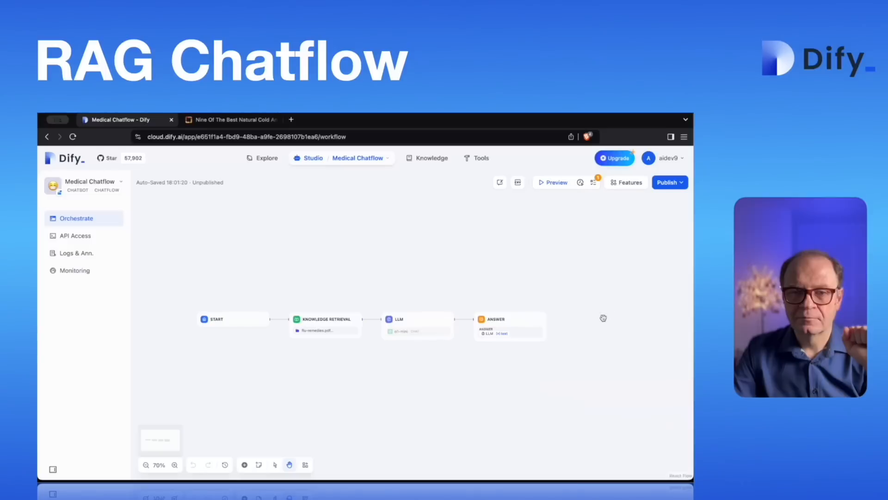
Resolve the Knowledge Retrieval checklist item by setting its query variable to Start's sys.query, and close the node's settings.
left_click(594, 184)
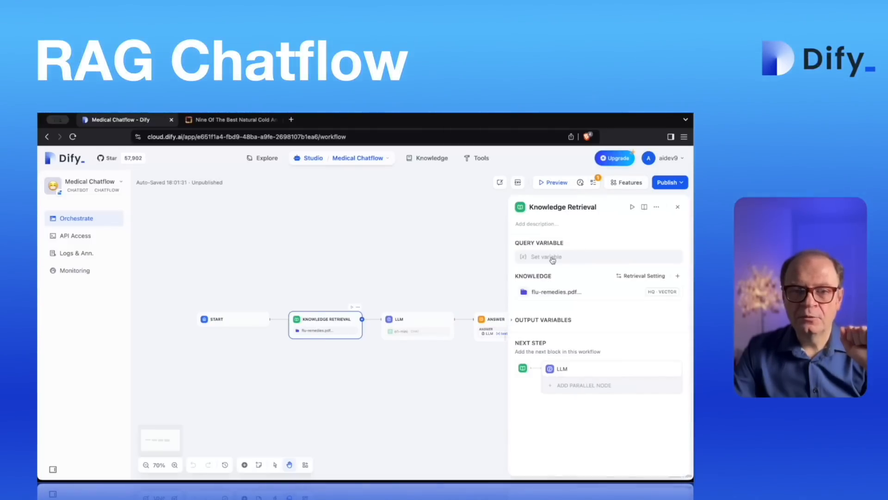
left_click(552, 259)
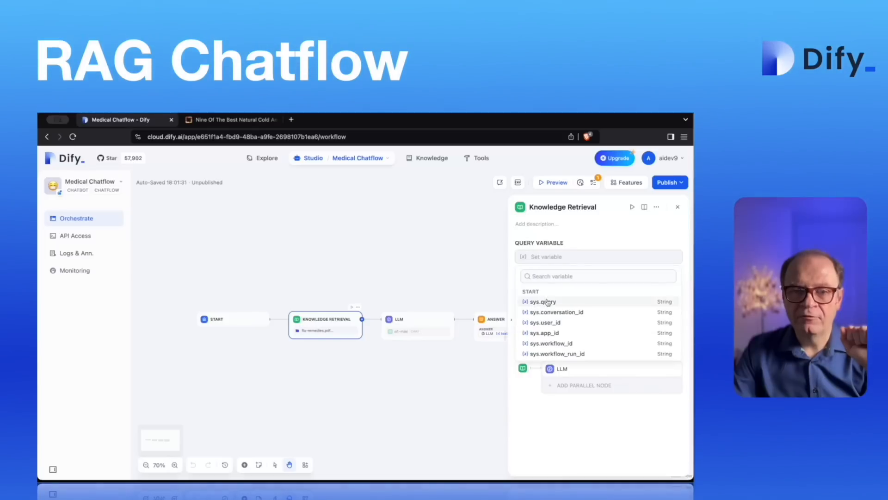
left_click(592, 304)
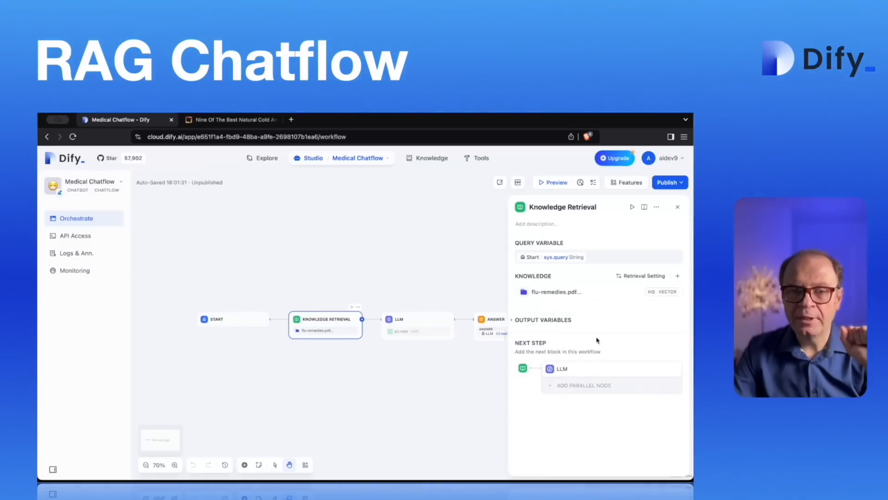
left_click(678, 209)
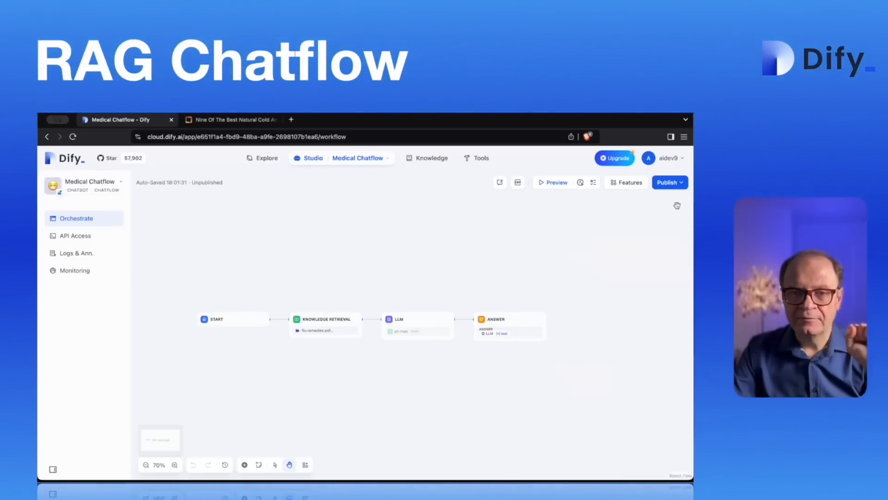
Preview the chatflow and ask the bot "What are the 9 home remedies for flu?".
left_click(553, 182)
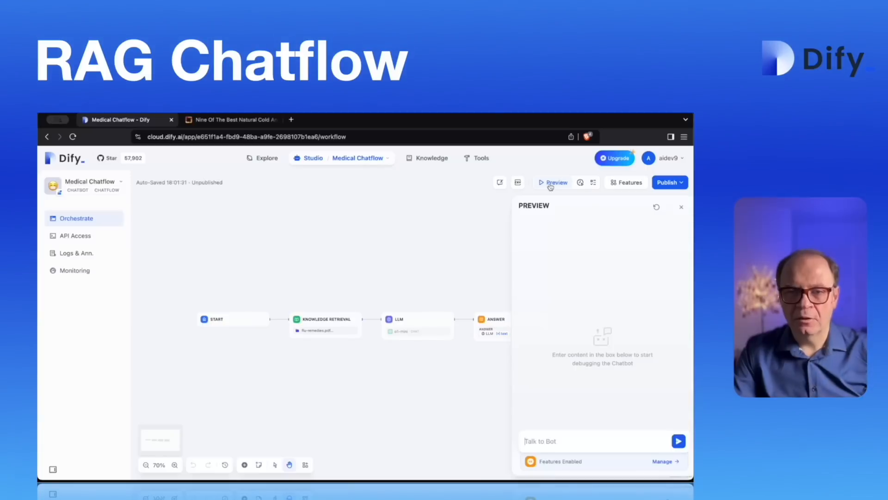
left_click(575, 435)
type("What are the 9 home remedies for flu?")
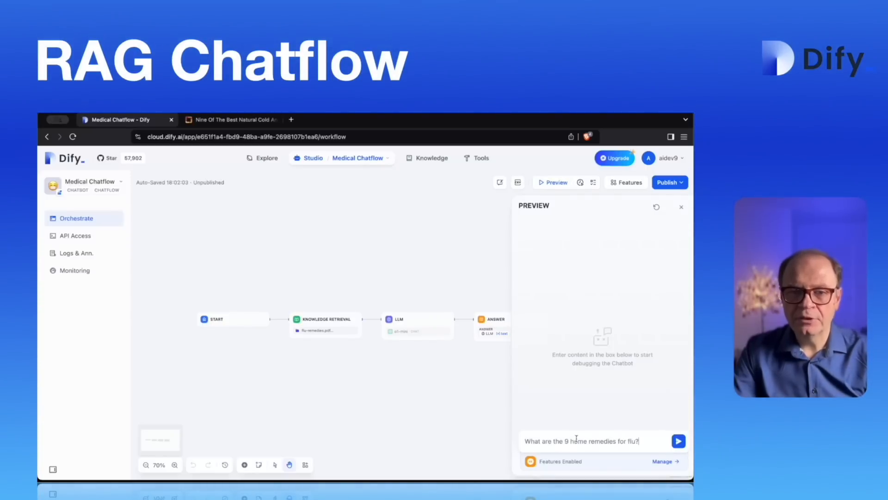
left_click(679, 442)
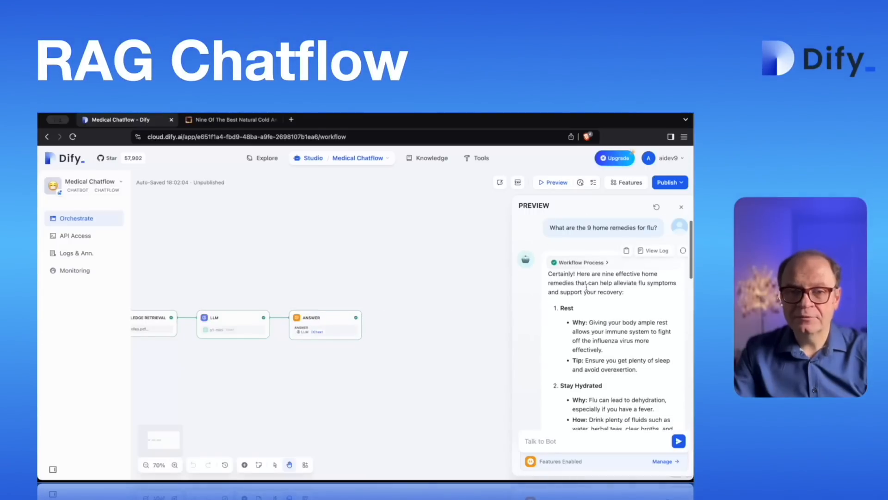
Expand the answer's workflow process and examine the input and output of the Start node.
scroll(587, 287, "down", 2)
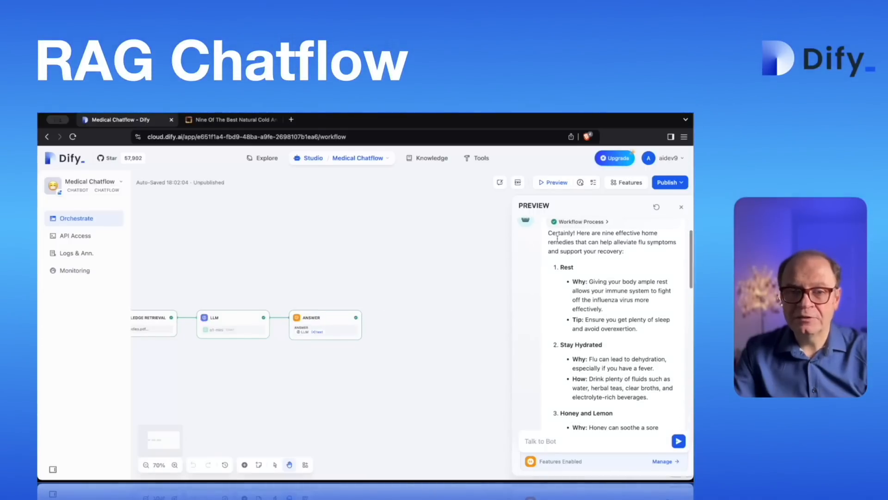
left_click(590, 224)
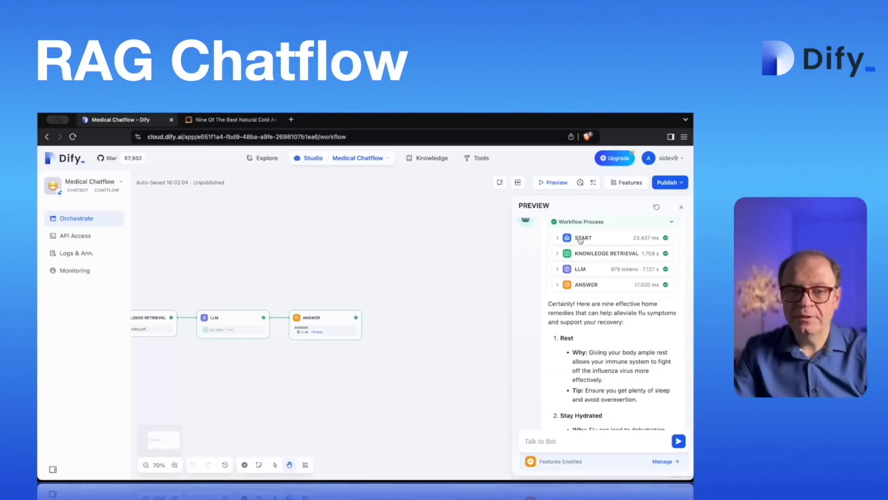
left_click(584, 237)
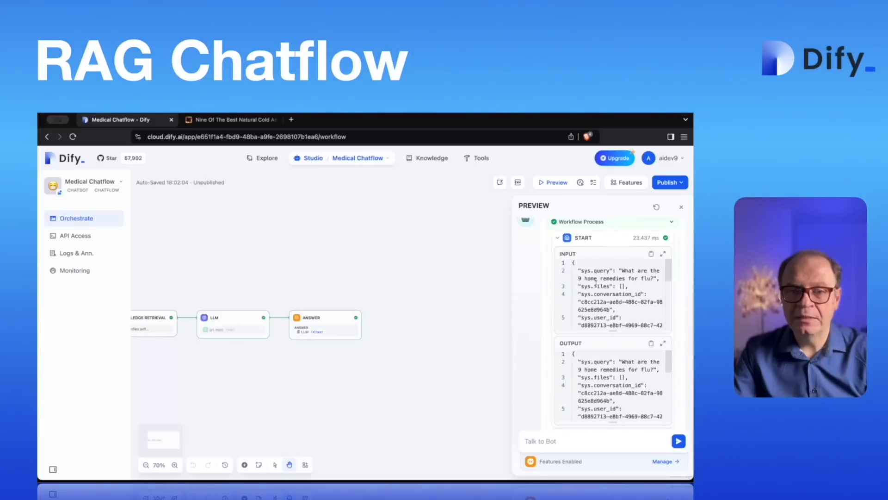
scroll(611, 317, "down", 1)
scroll(611, 317, "down", 5)
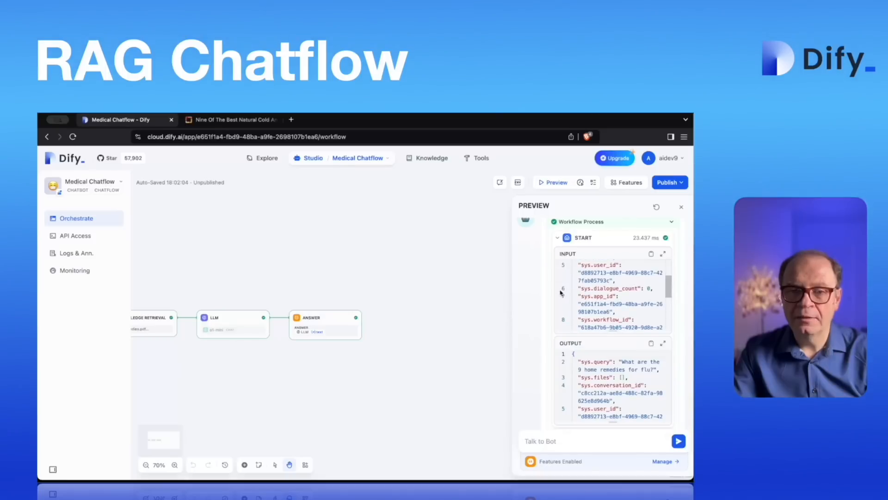
scroll(548, 381, "down", 5)
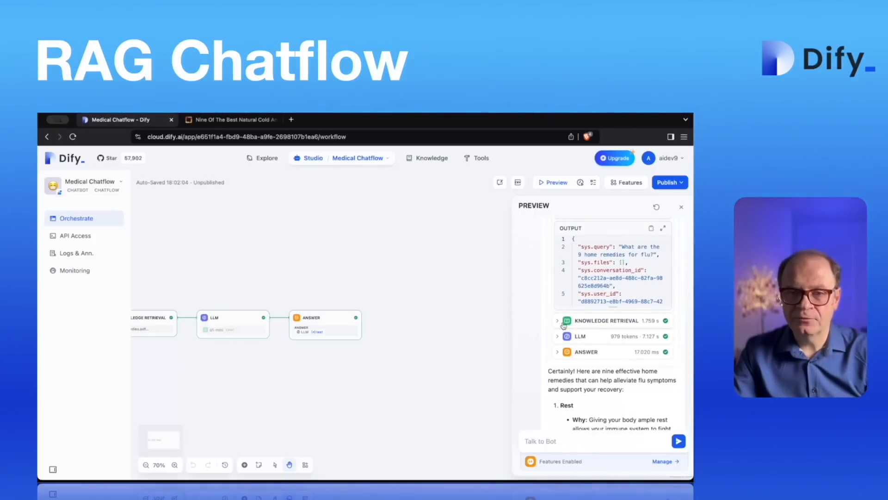
Expand the Knowledge Retrieval entry in the workflow process and examine its query and retrieved results.
left_click(604, 323)
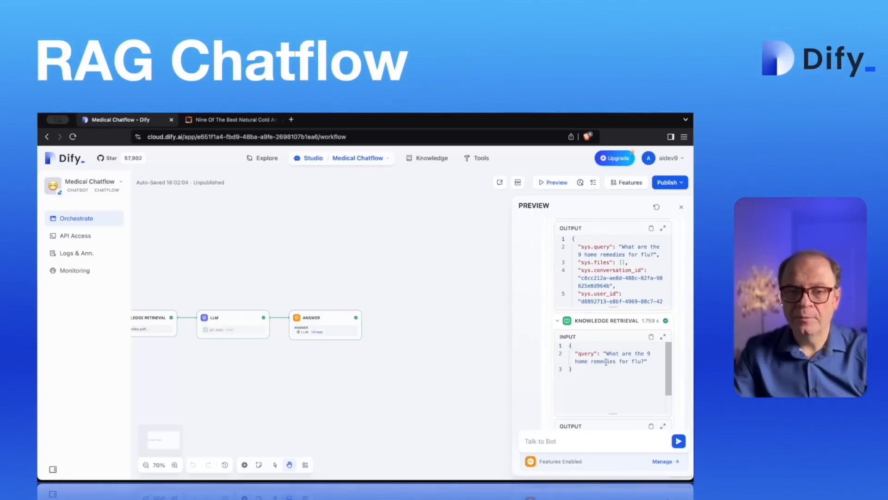
scroll(606, 361, "down", 3)
scroll(554, 349, "down", 2)
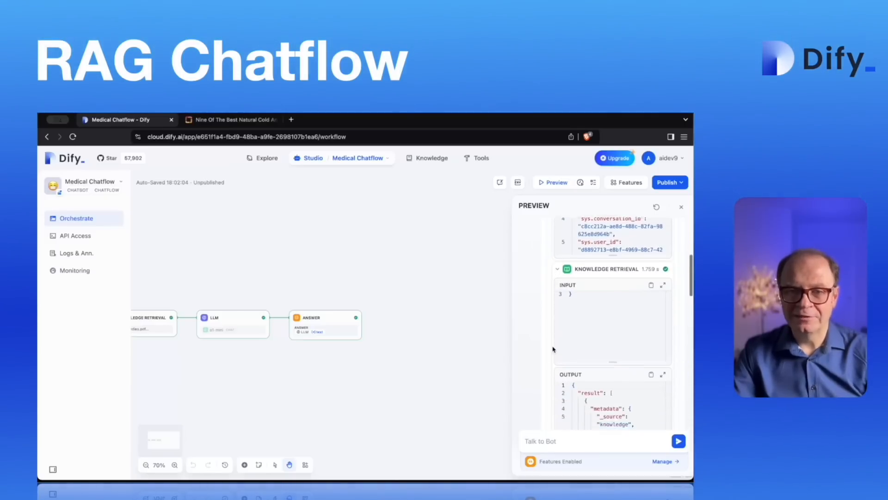
scroll(553, 349, "down", 4)
Expand the LLM entry in the workflow process and examine the context passed in its input.
left_click(557, 351)
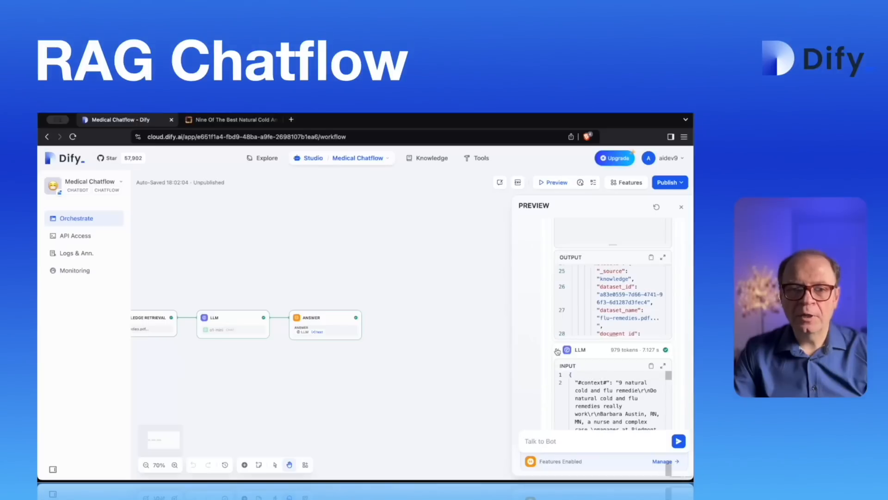
scroll(561, 375, "down", 2)
scroll(539, 336, "down", 1)
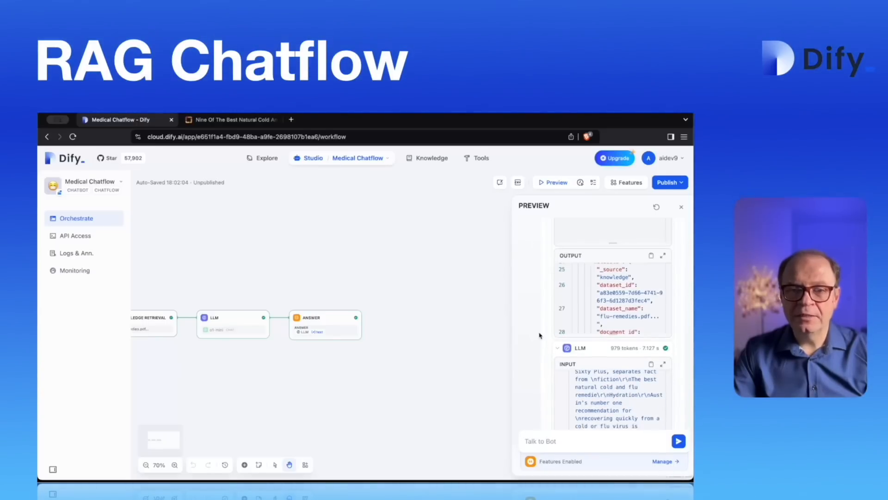
Read through the bot's full answer on home remedies for flu in the chatflow preview.
scroll(539, 336, "down", 10)
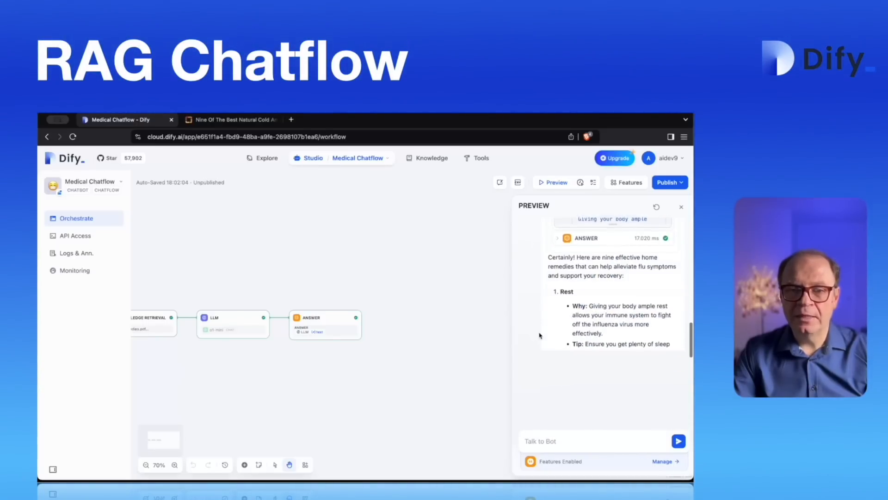
scroll(540, 336, "down", 10)
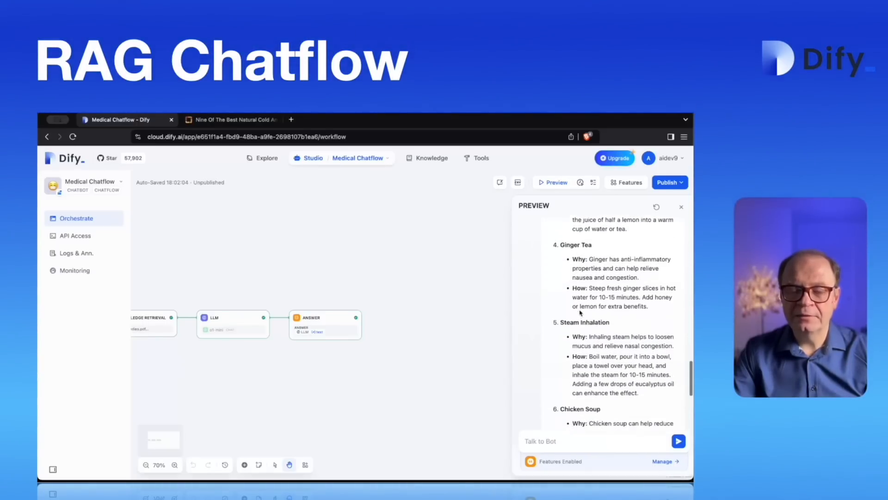
scroll(620, 330, "down", 3)
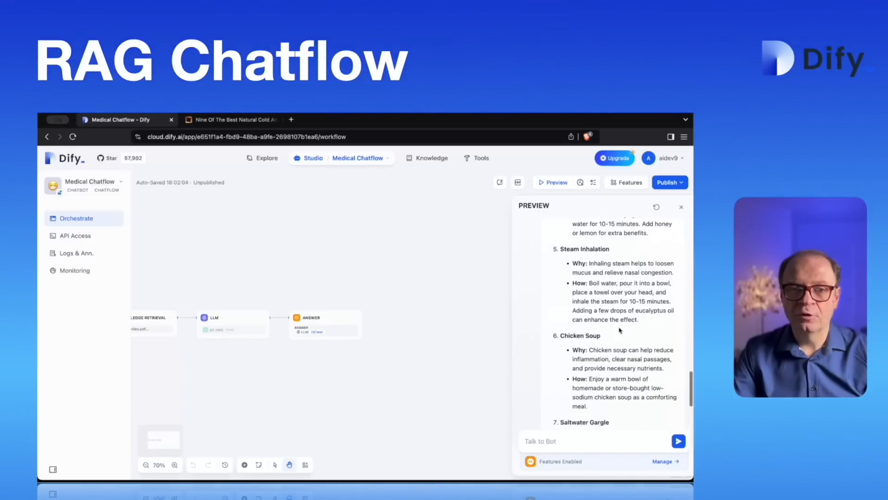
scroll(620, 330, "down", 10)
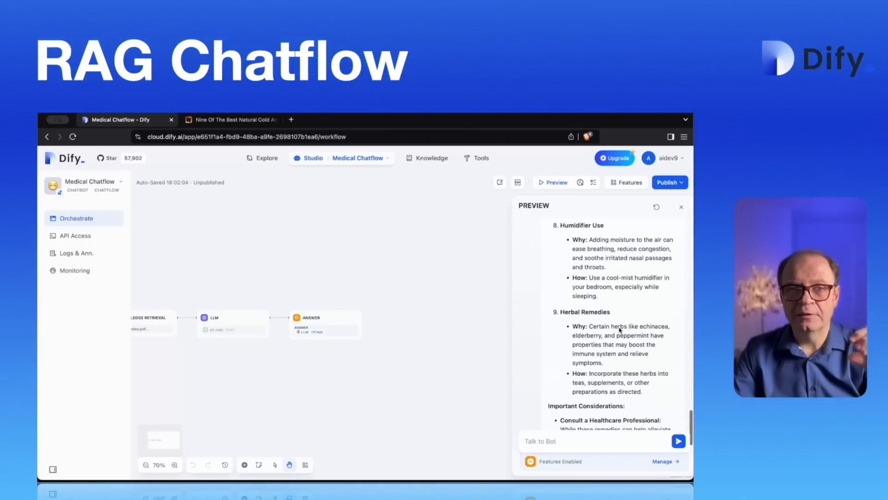
Publish the Medical Chatflow.
left_click(670, 182)
left_click(621, 227)
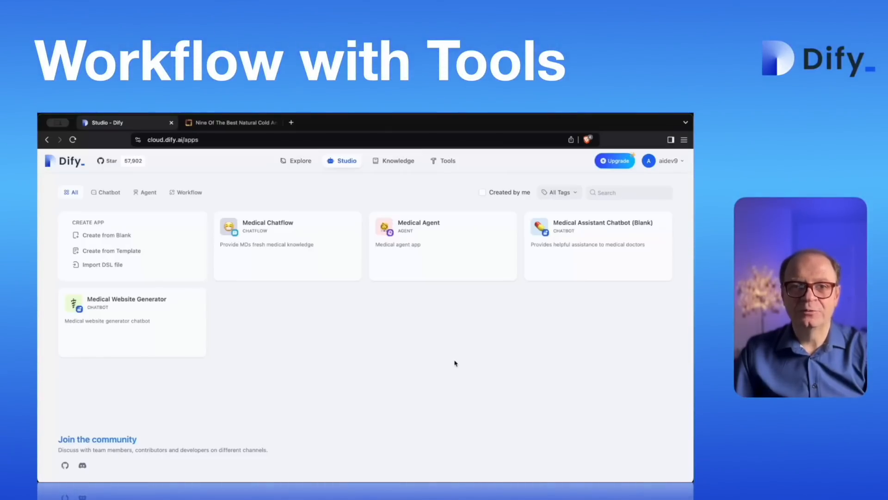
Start creating a new app from blank with Workflow as the app type.
left_click(117, 239)
left_click(192, 315)
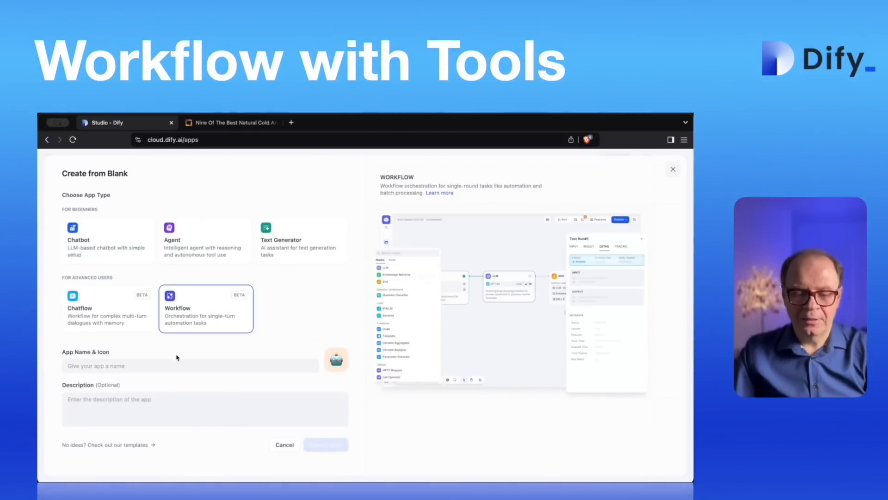